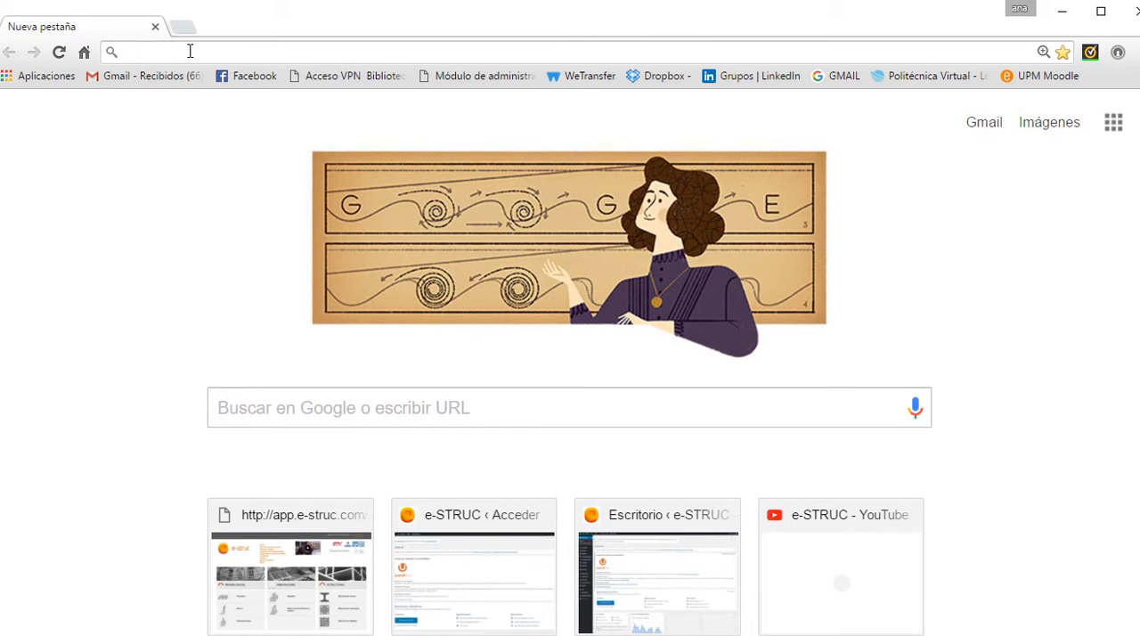
Step: Go to app.e-struc.com and open the registration form for new users
text(app.e-struc.com)
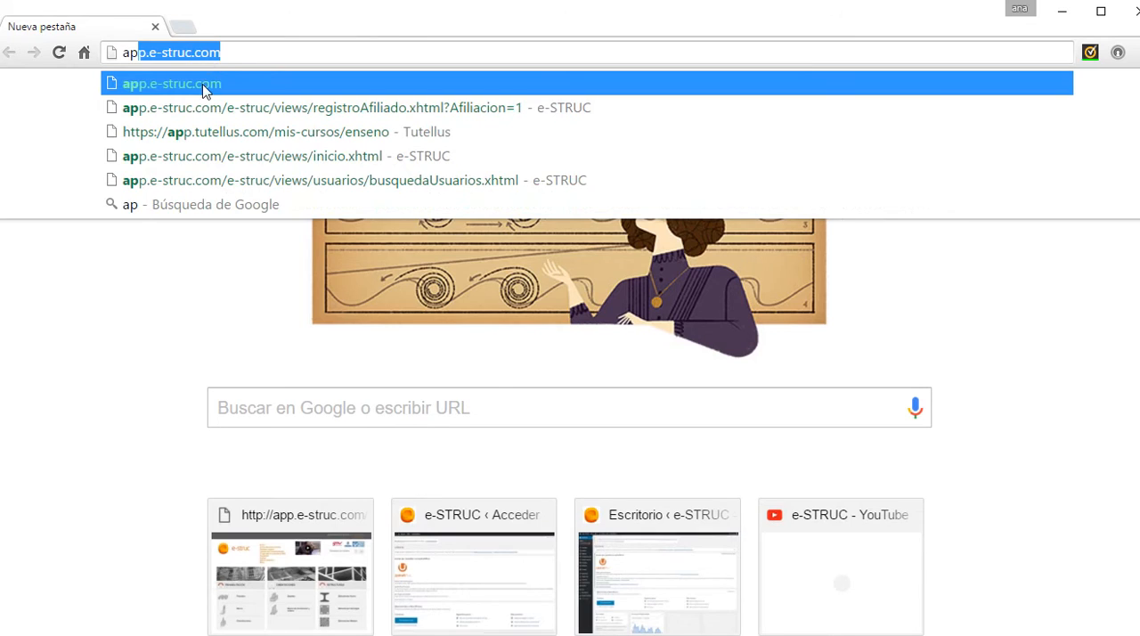
click(202, 84)
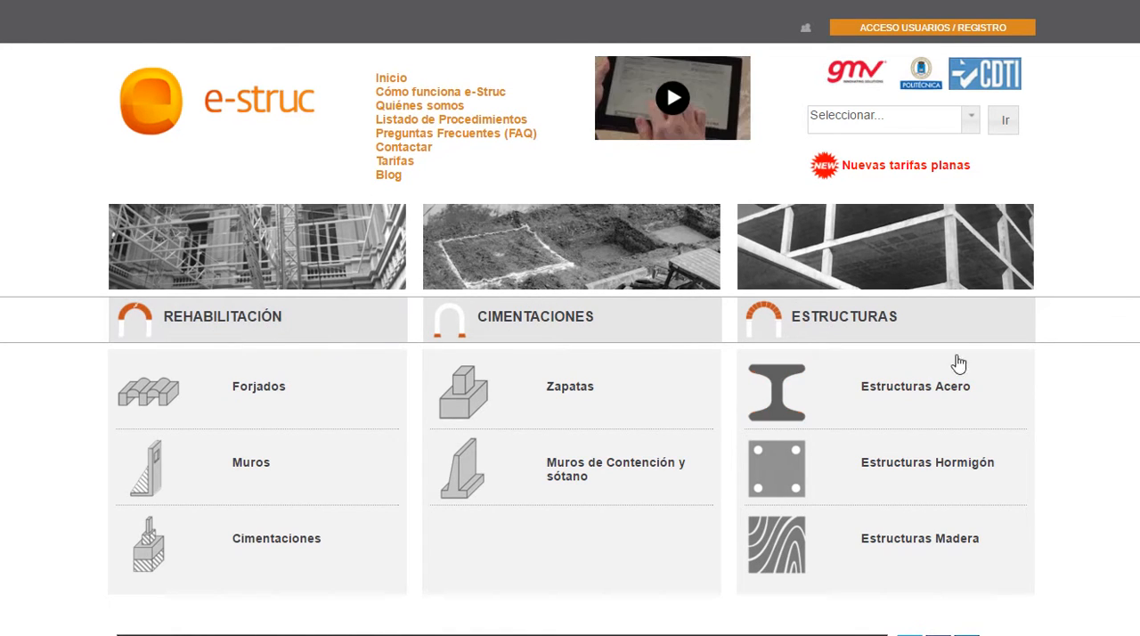
click(930, 30)
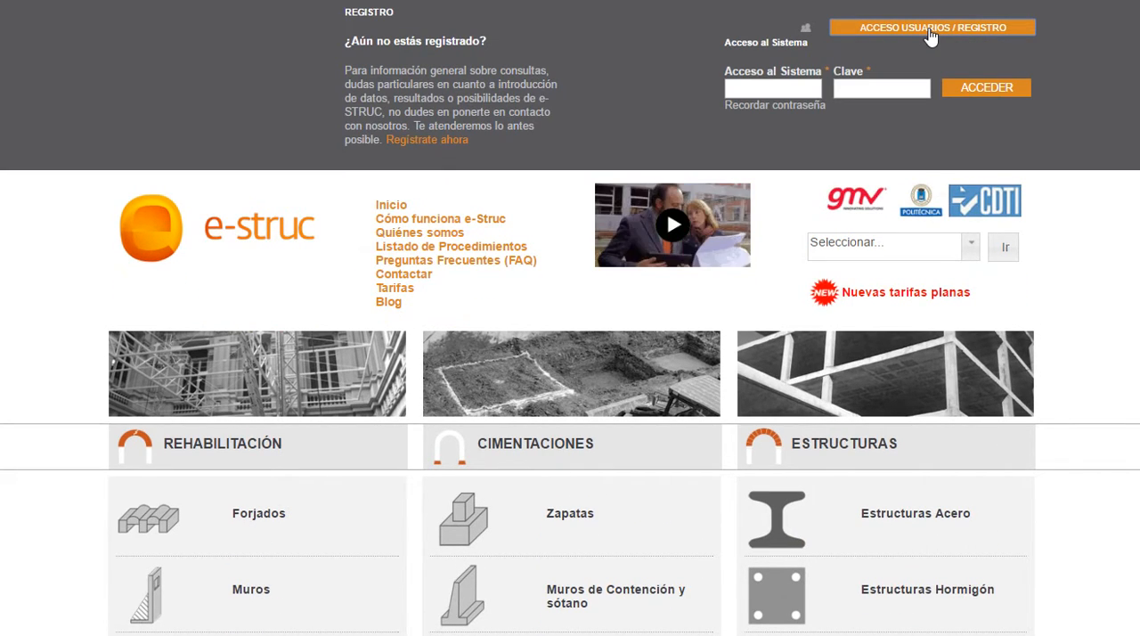
click(422, 149)
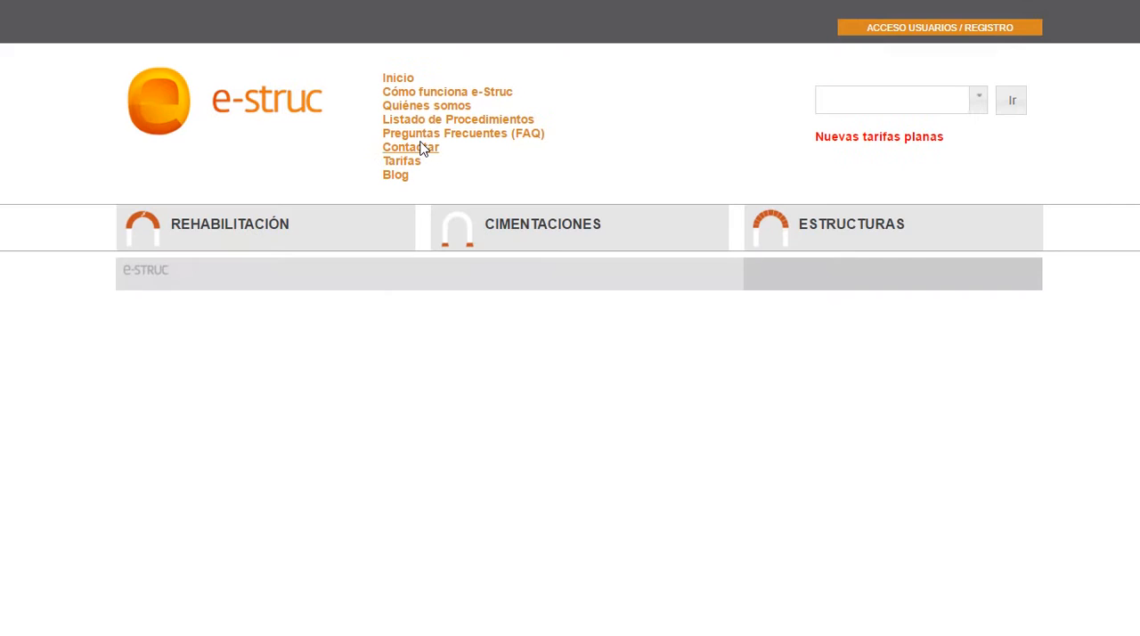
Step: Look over the registration form's access and personal data fields, and accept the conditions of service
scroll(850, 381, down, 2)
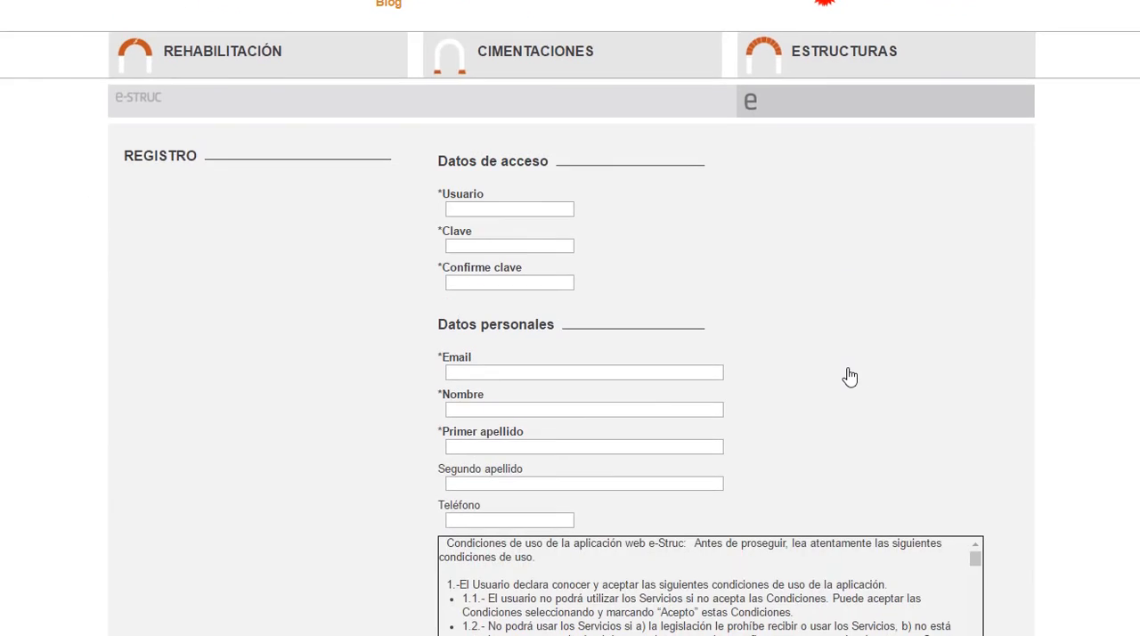
scroll(850, 377, down, 2)
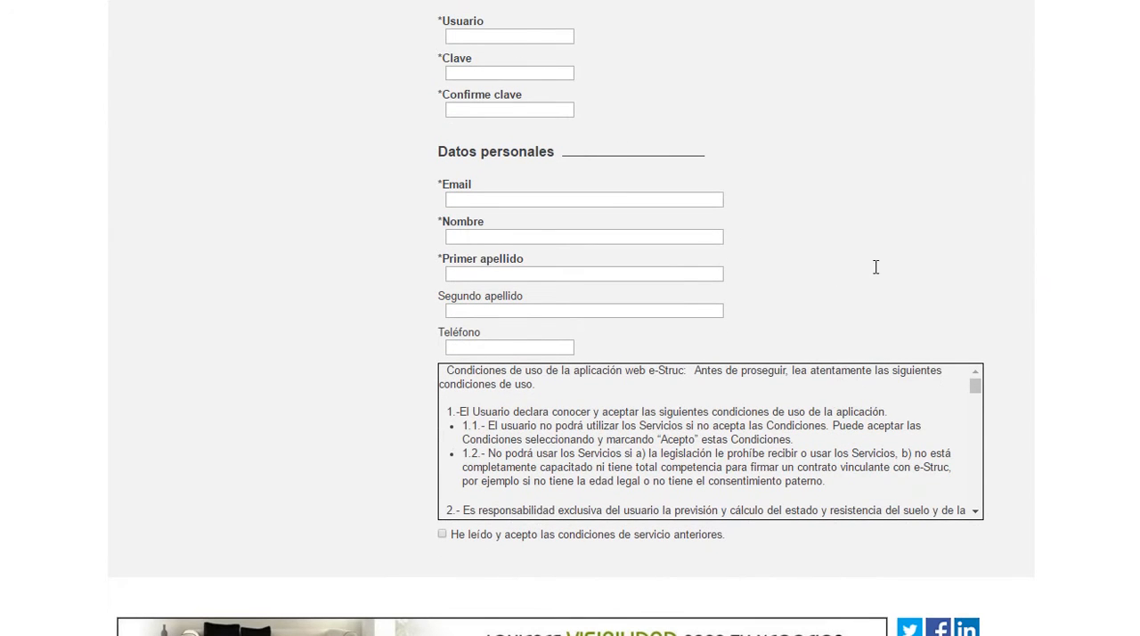
click(442, 535)
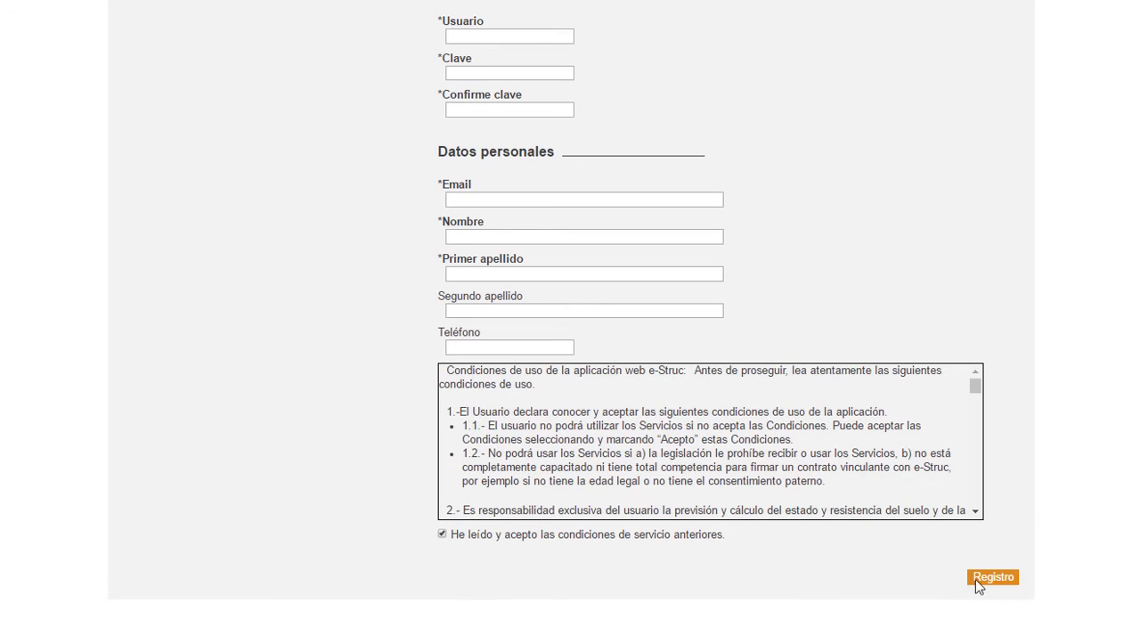
scroll(974, 514, up, 4)
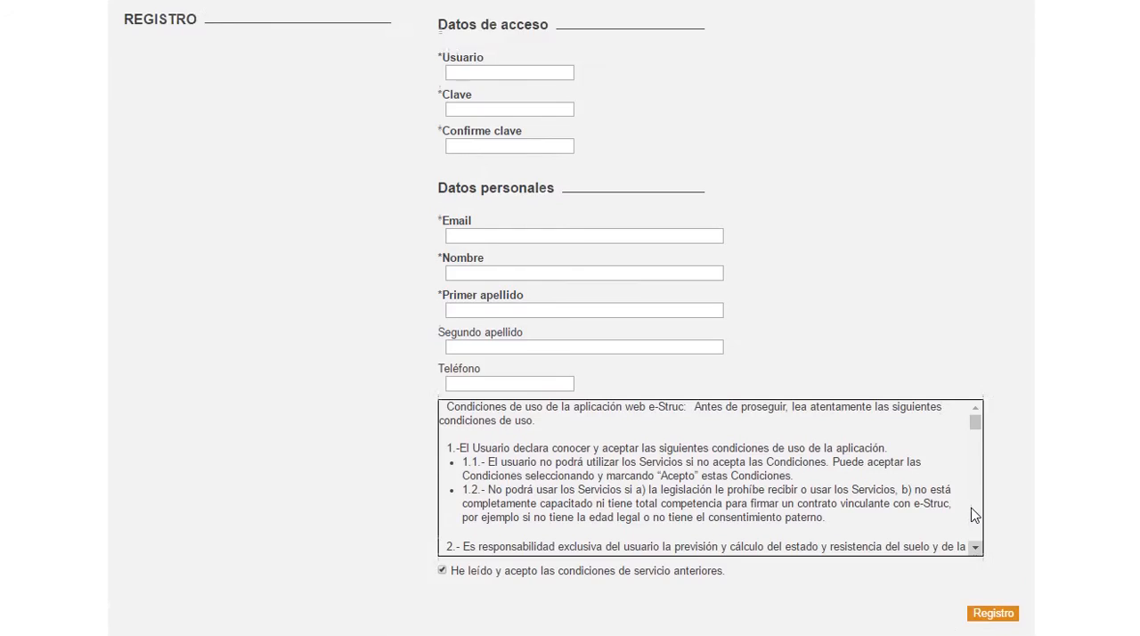
Step: Log in to the system as "usuario prueba" with the account password
click(945, 29)
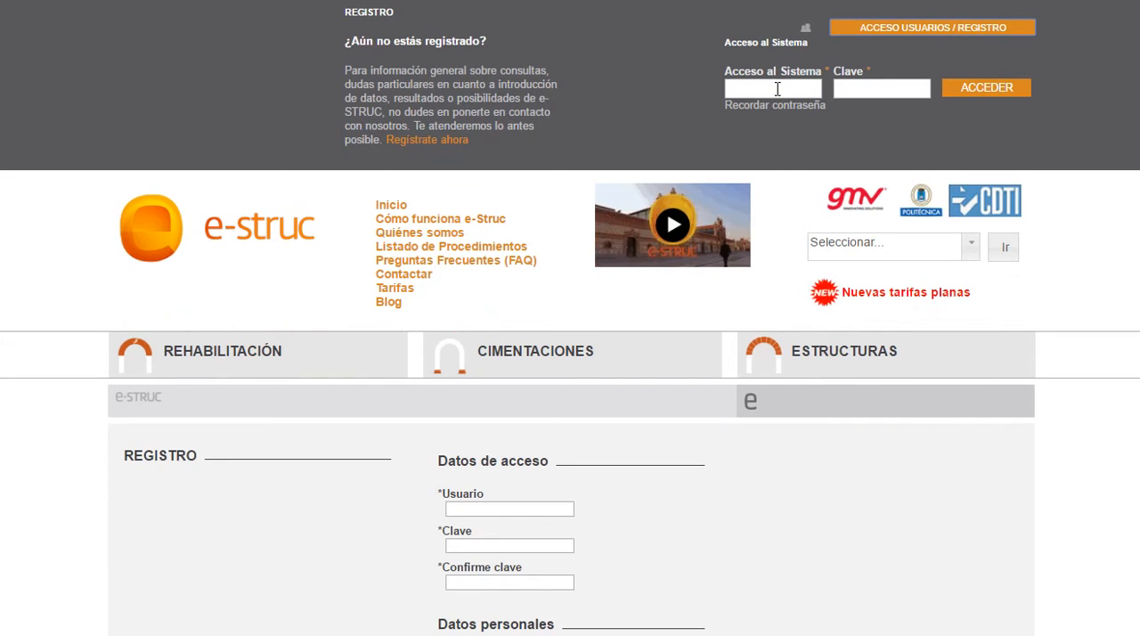
click(776, 89)
text(u)
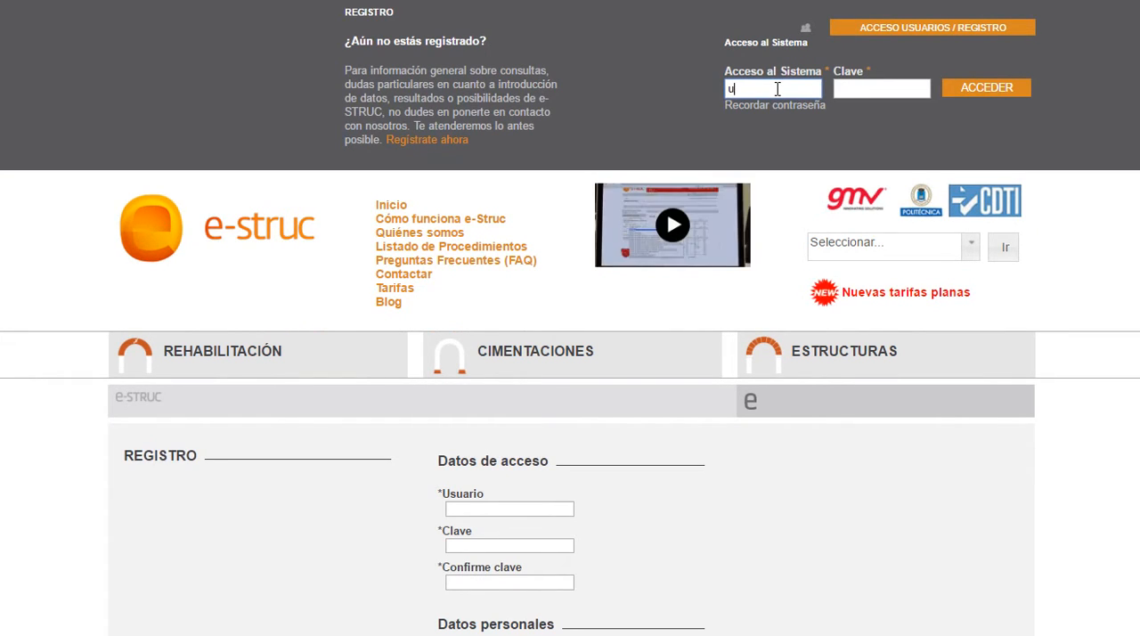
text(su)
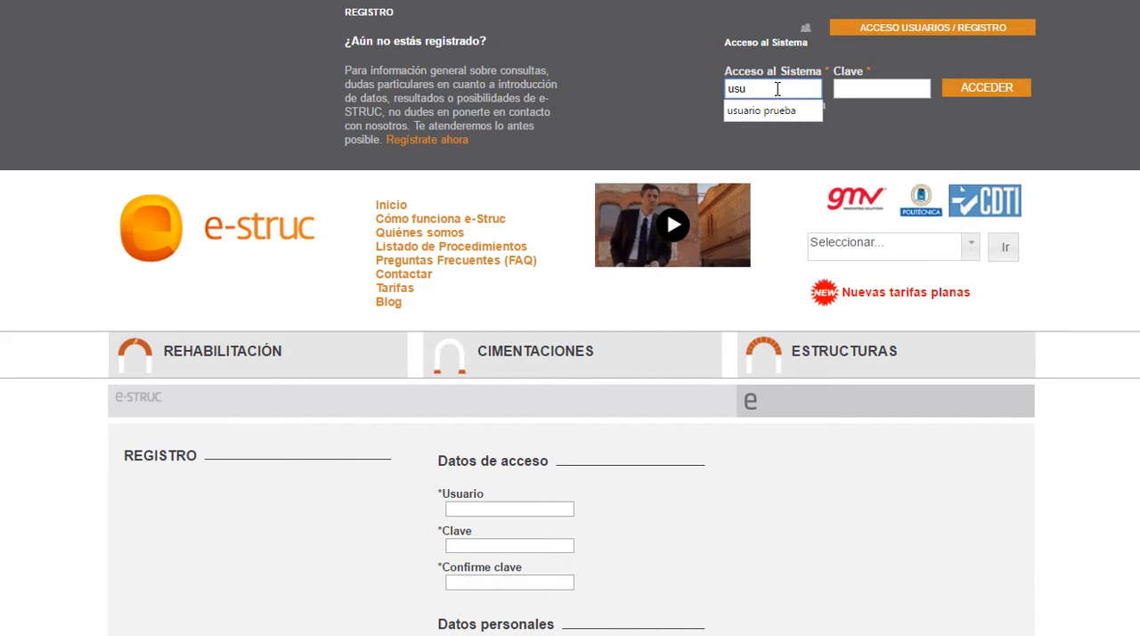
click(772, 113)
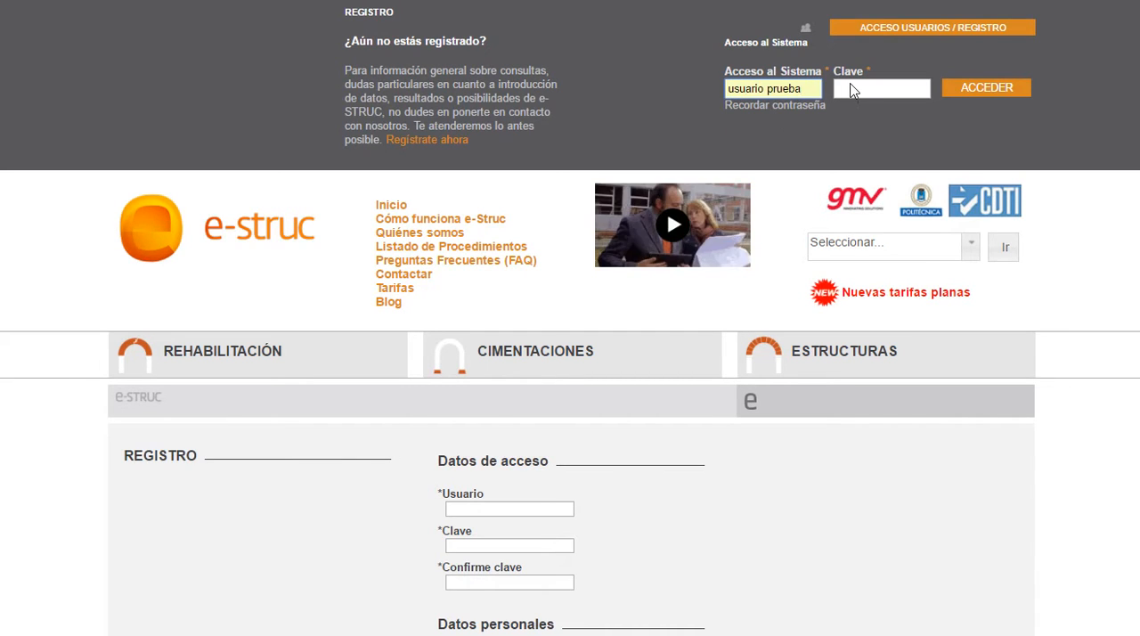
text(•••)
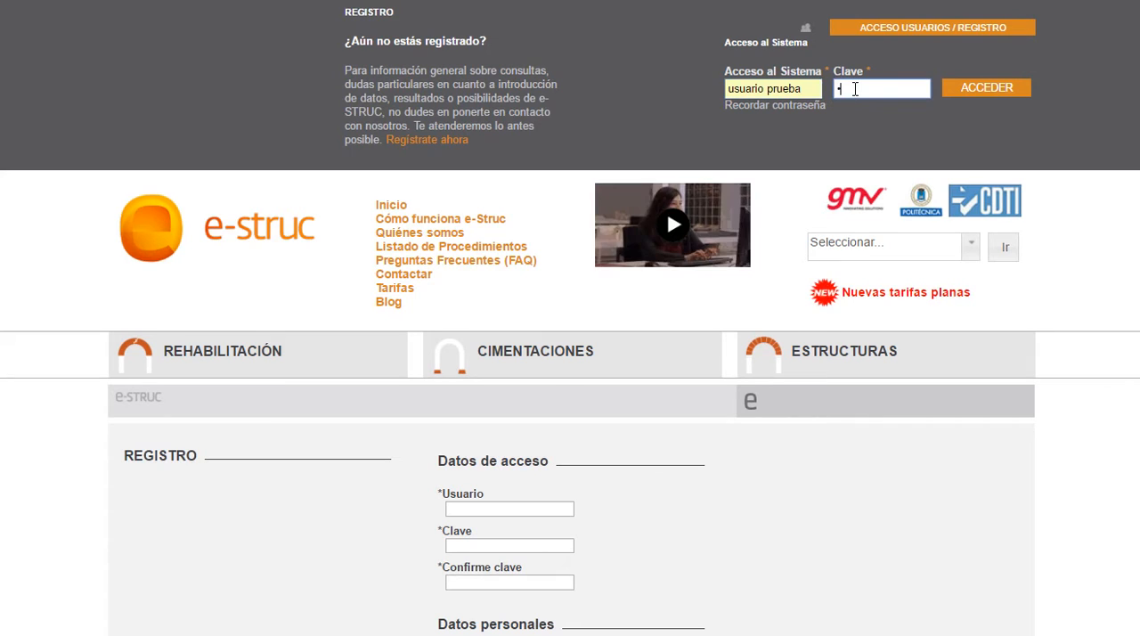
text(••)
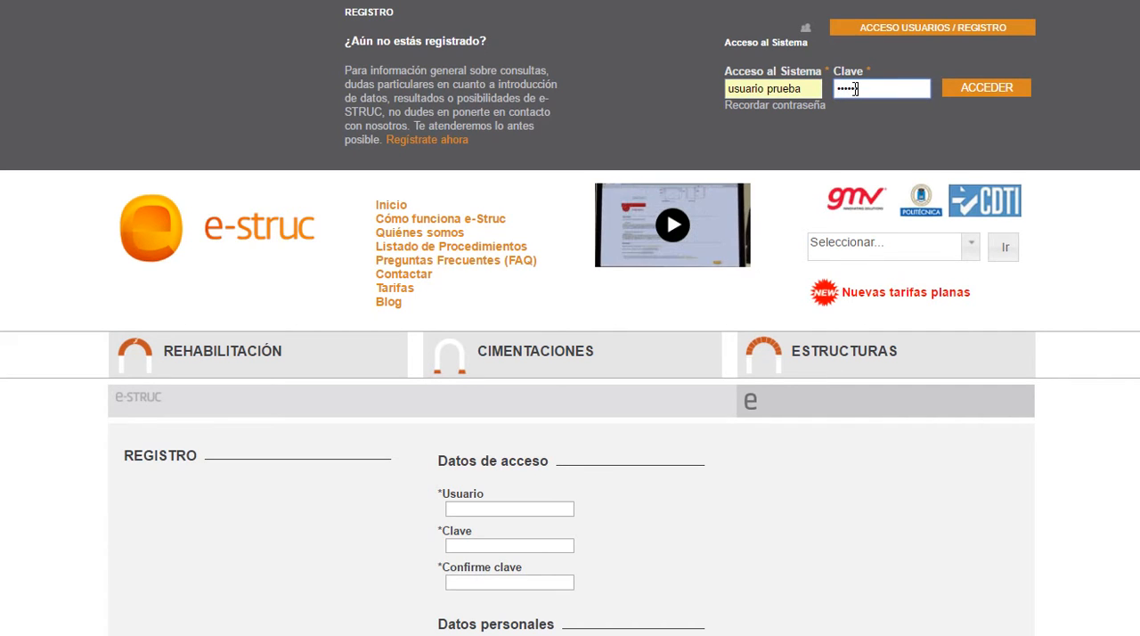
text(••)
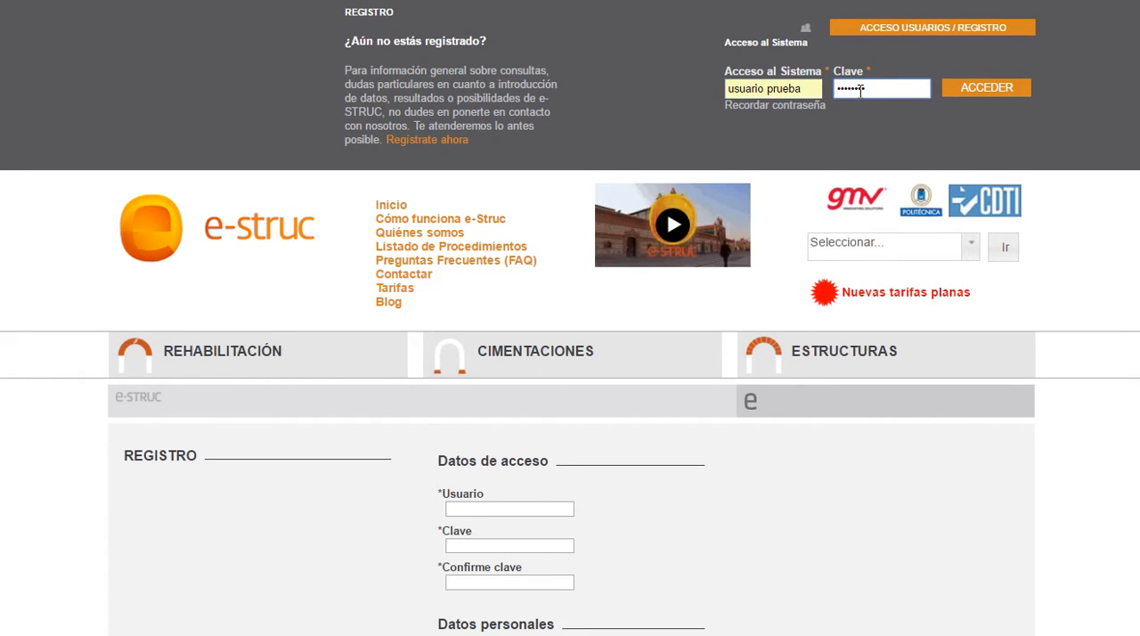
text(••)
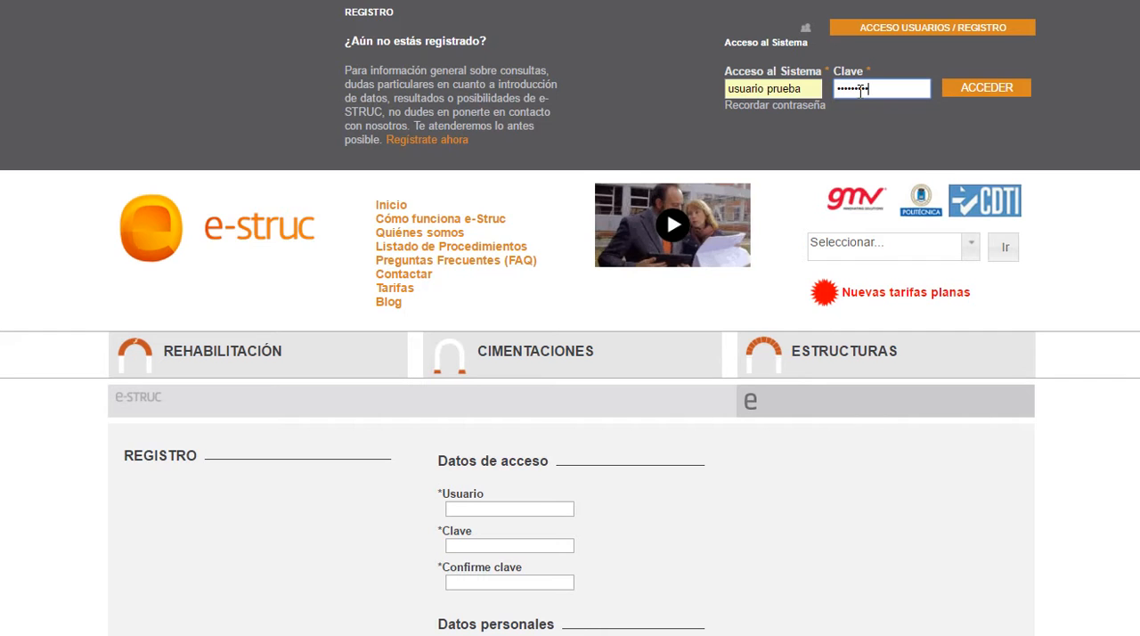
click(988, 89)
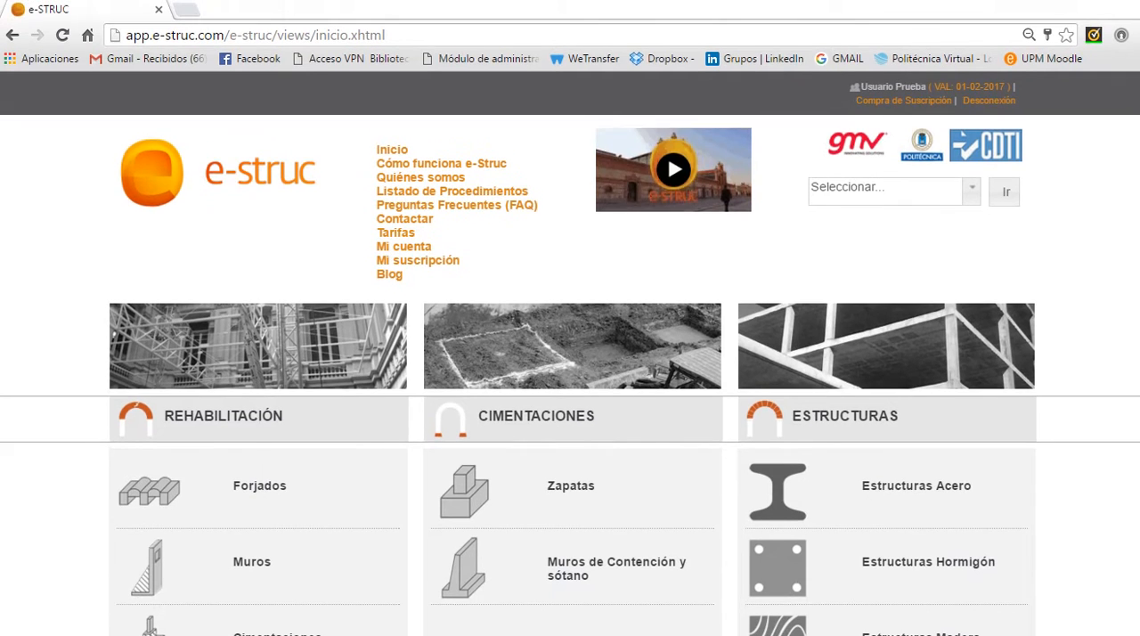
Step: Open app.e-struc.com in a second browser tab
click(187, 11)
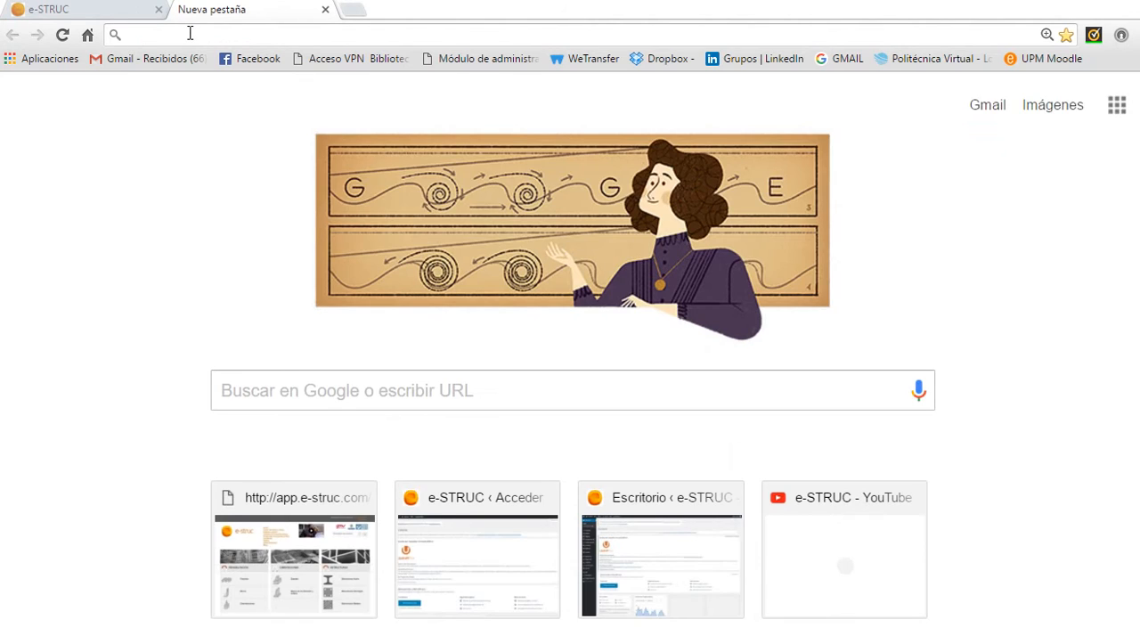
text(app.e-struc.com)
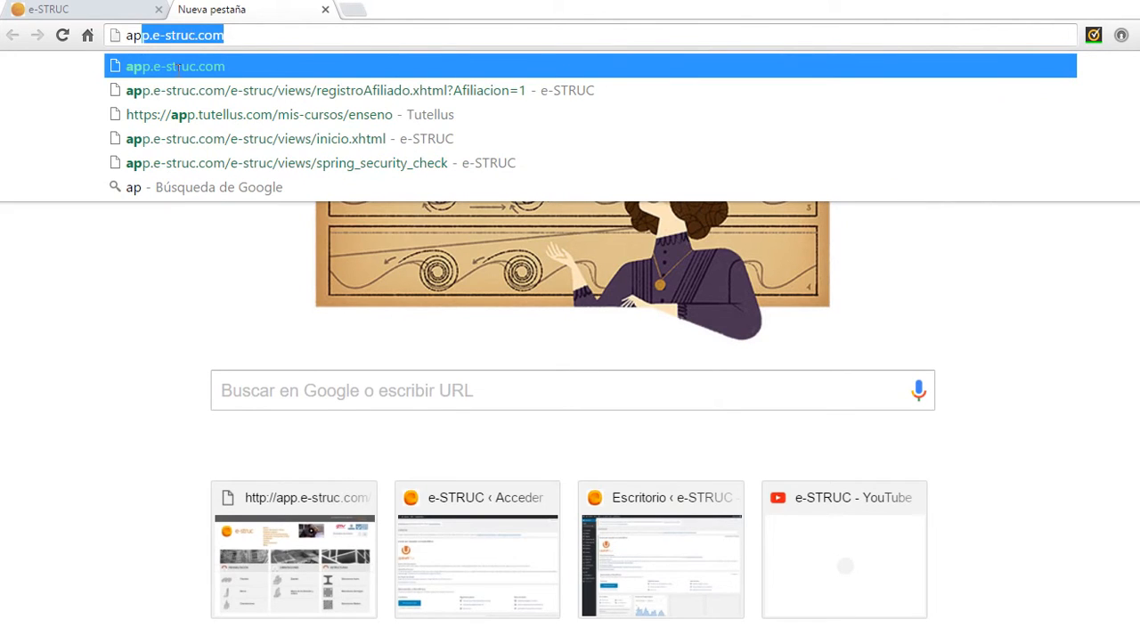
click(178, 71)
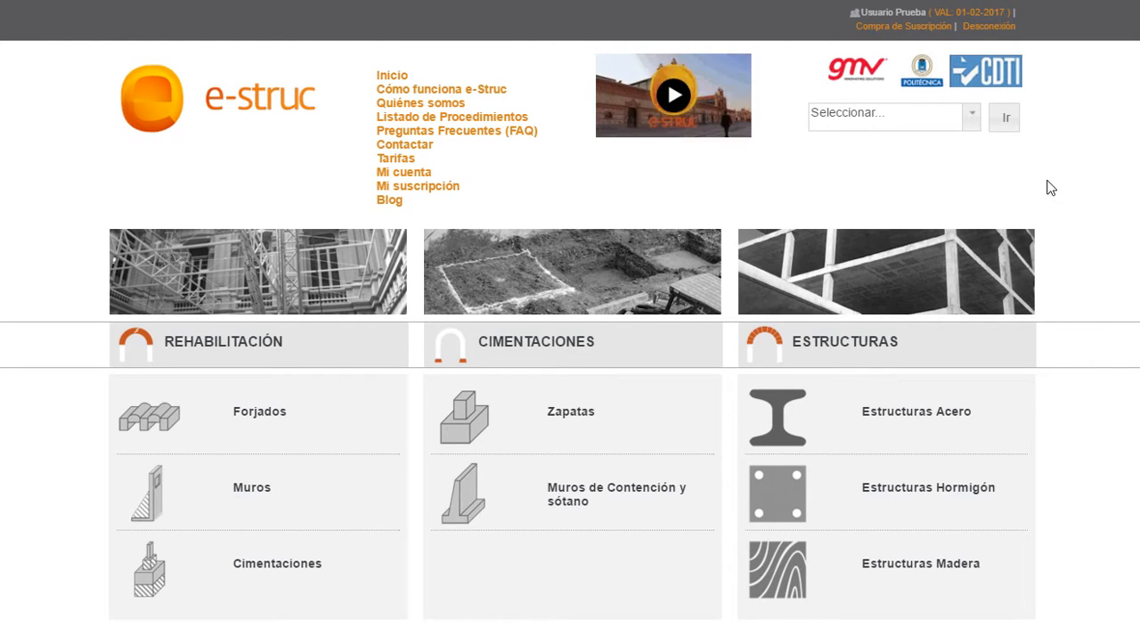
Step: View the Forjados procedures in the Rehabilitación section, including brochales and the floor and beam reinforcements
click(268, 415)
scroll(281, 406, down, 1)
scroll(281, 407, down, 1)
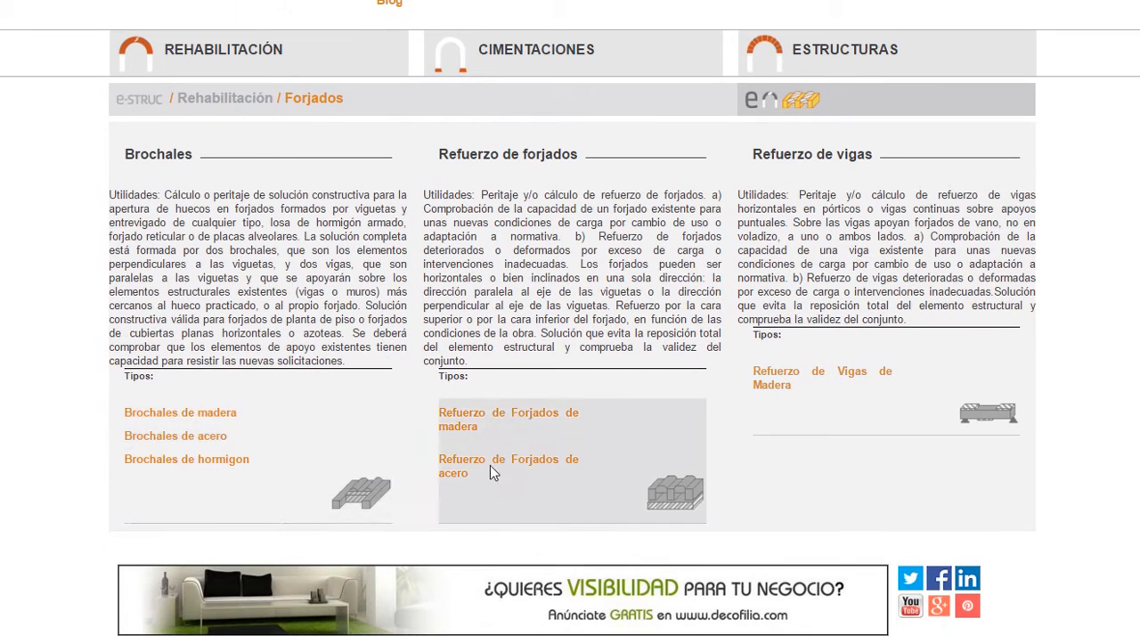
scroll(534, 410, up, 1)
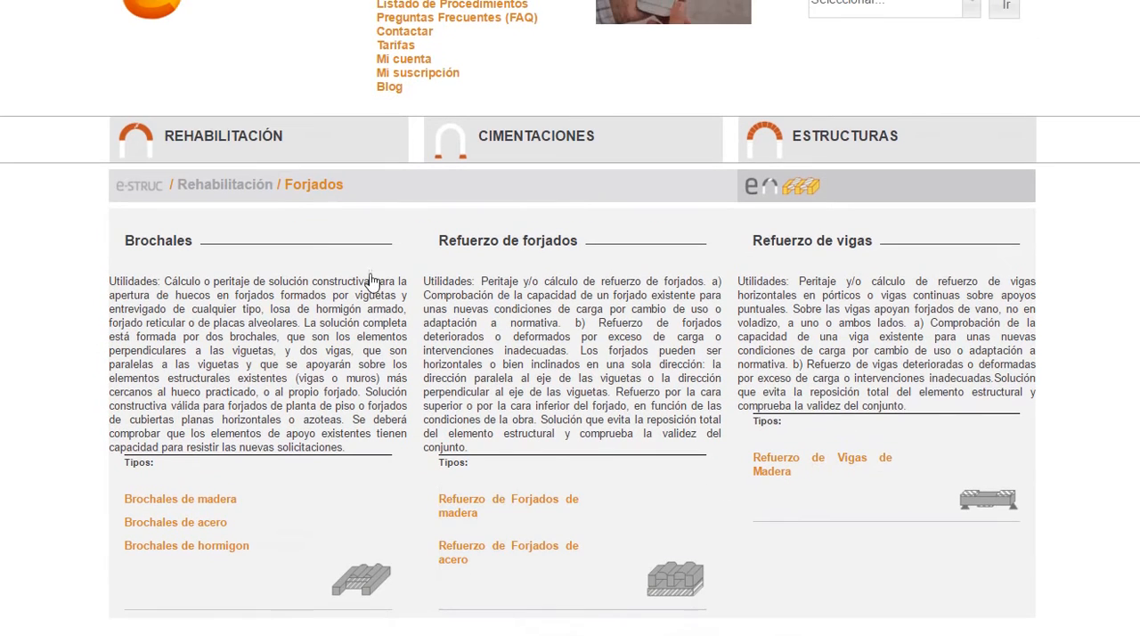
Step: View the Muros procedures and the Cimentaciones procedures in the Rehabilitación section
click(224, 187)
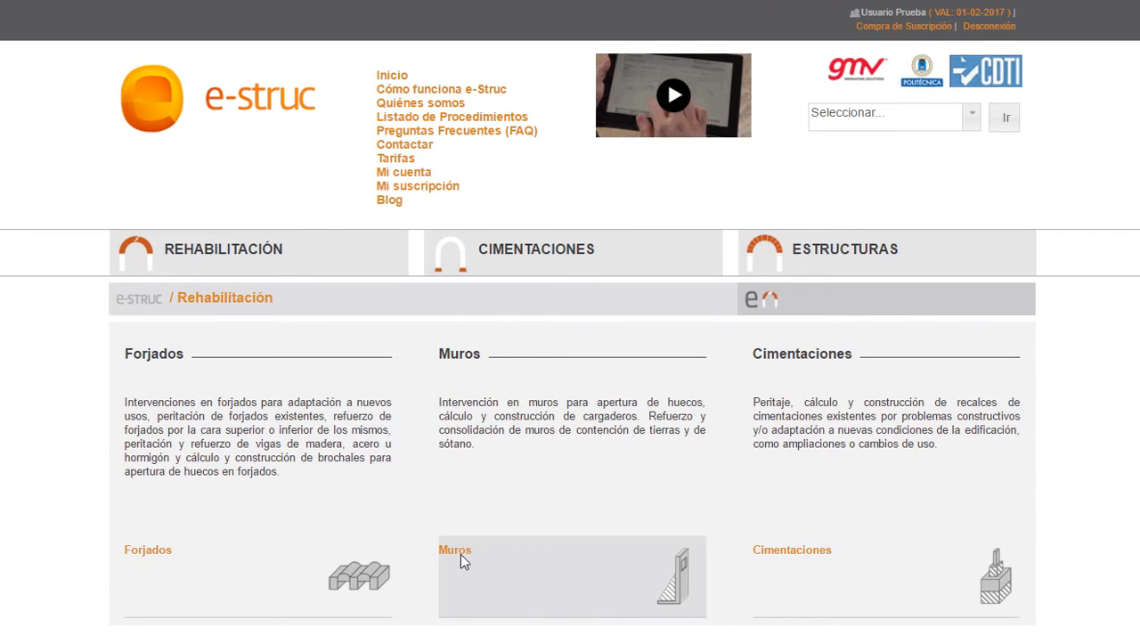
click(537, 560)
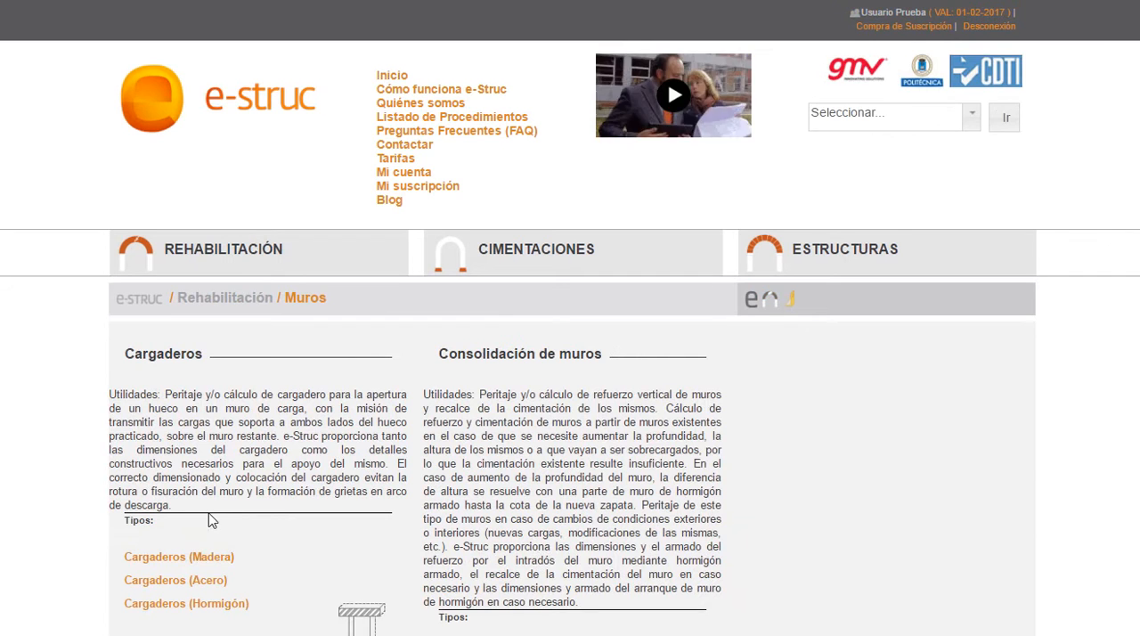
scroll(211, 521, down, 2)
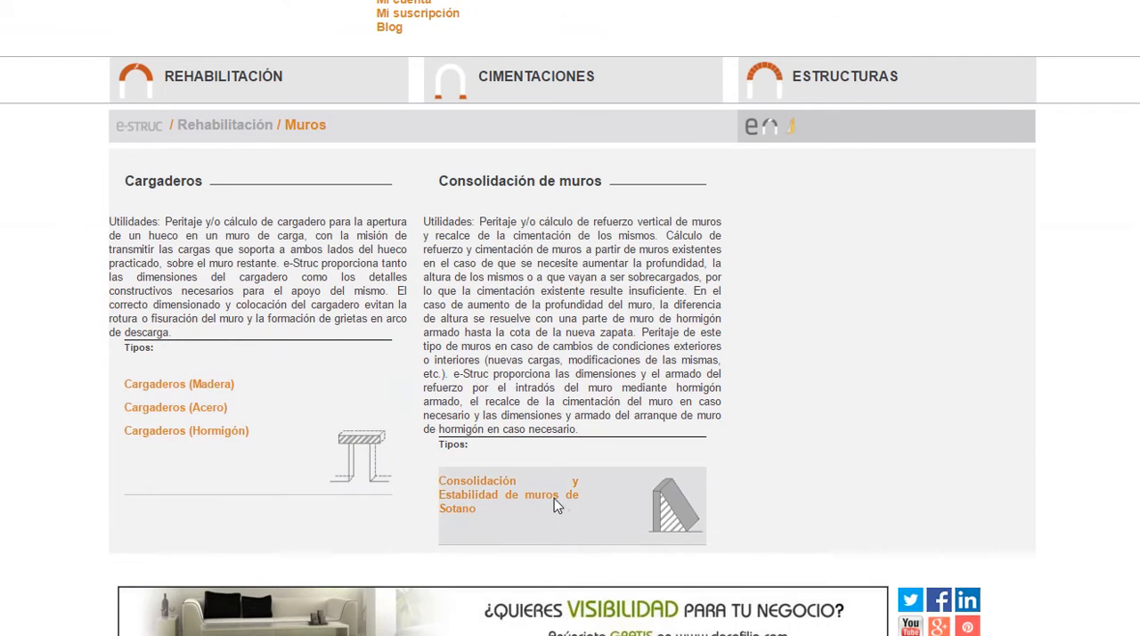
scroll(628, 479, up, 2)
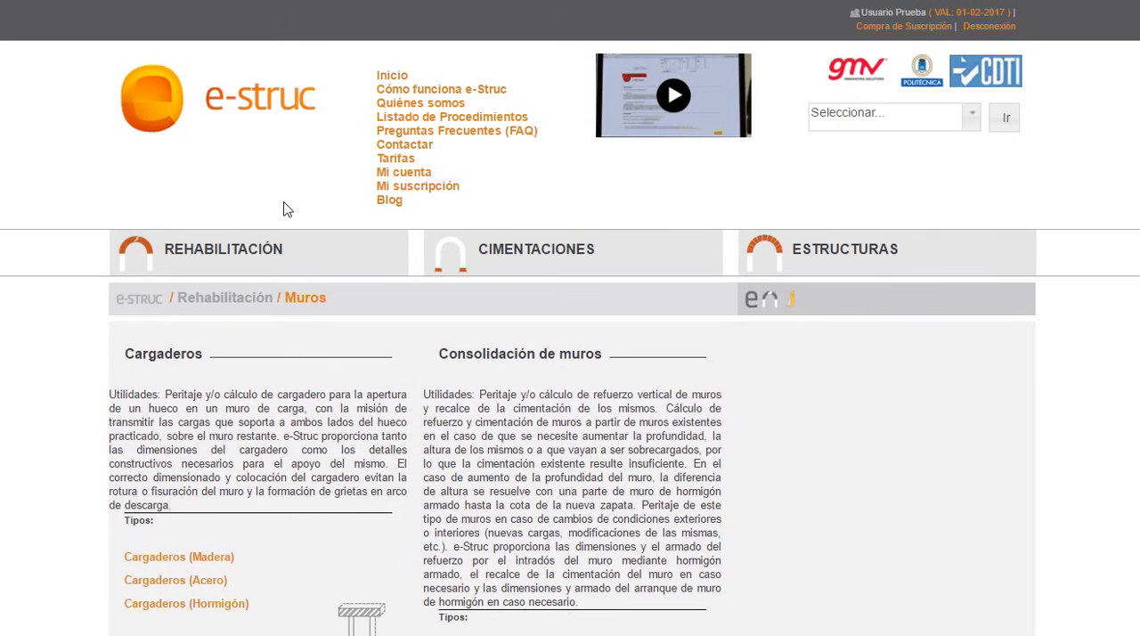
click(230, 299)
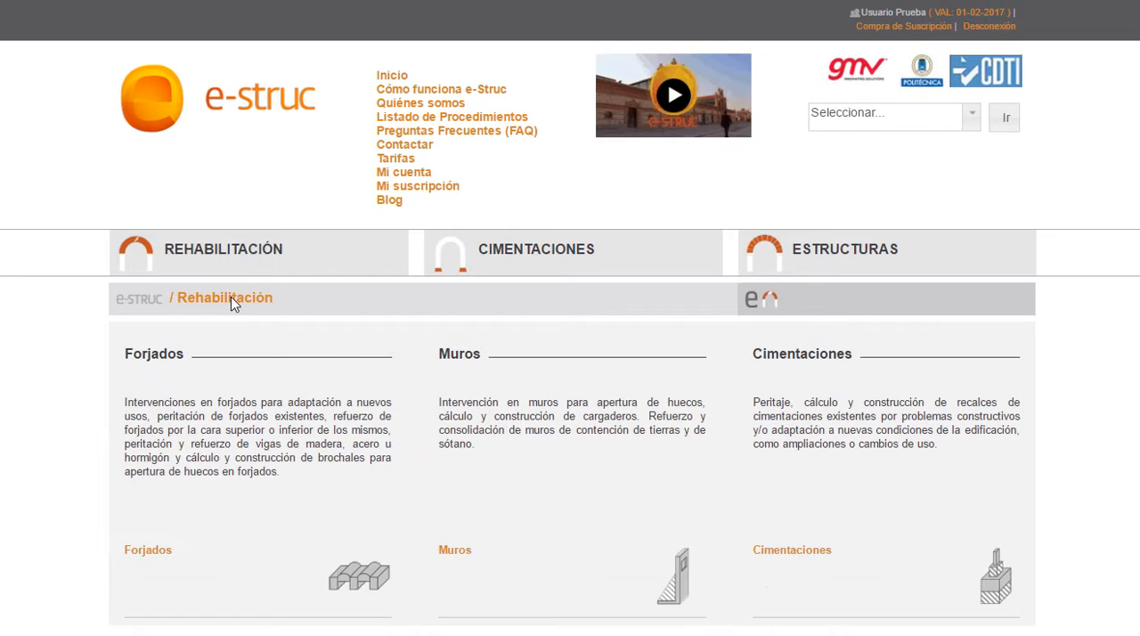
click(800, 555)
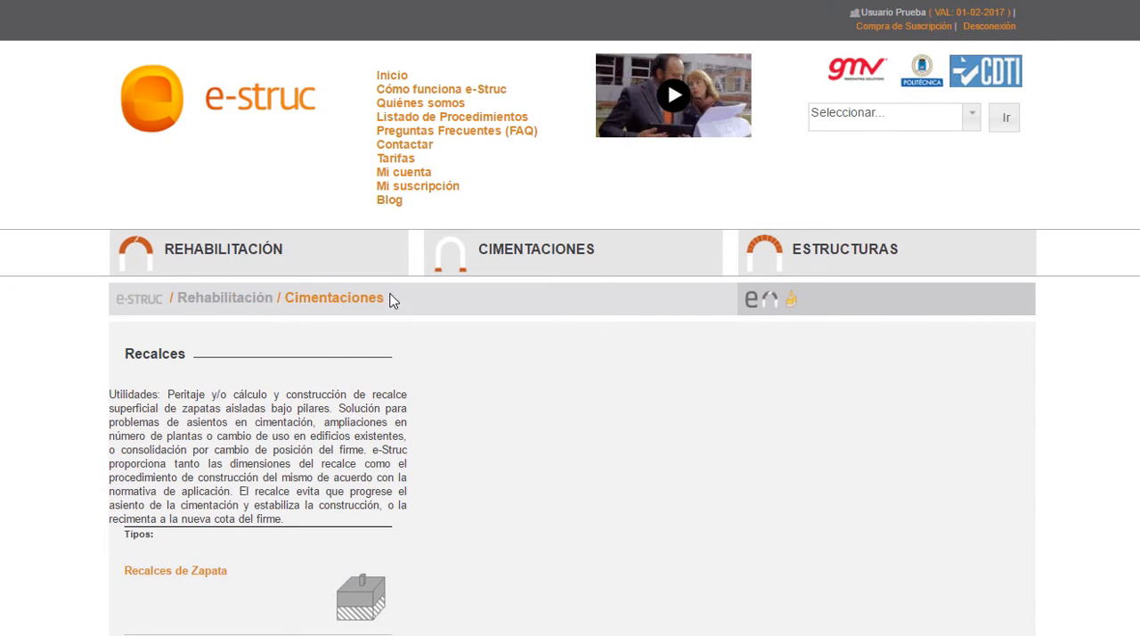
Step: View the Zapatas and Muros procedures in the main Cimentaciones section
click(598, 267)
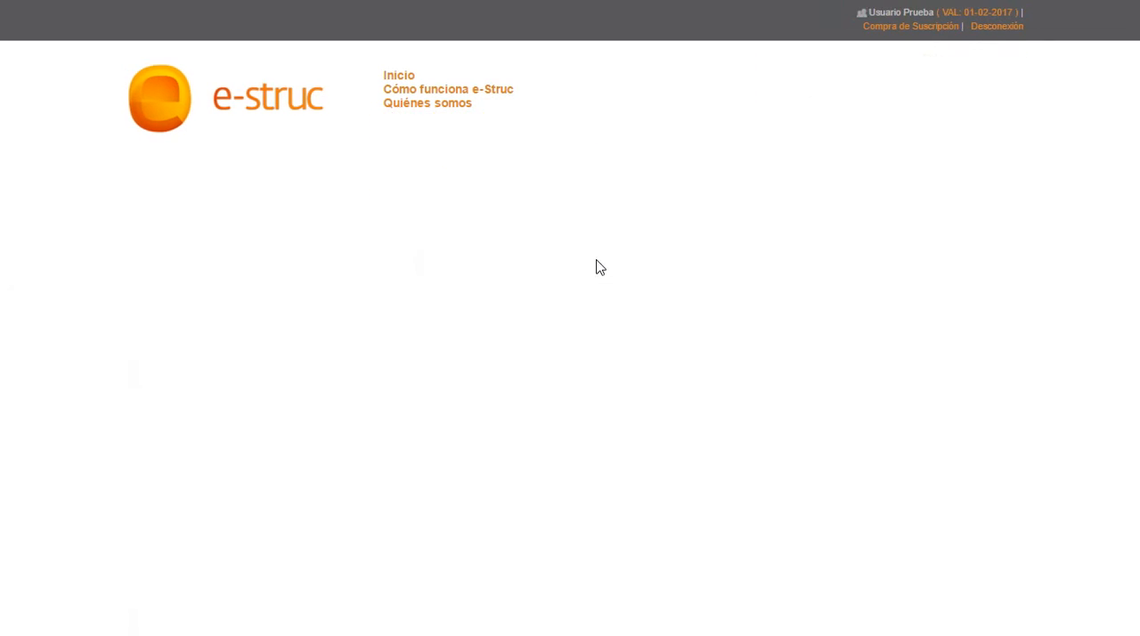
scroll(241, 547, down, 1)
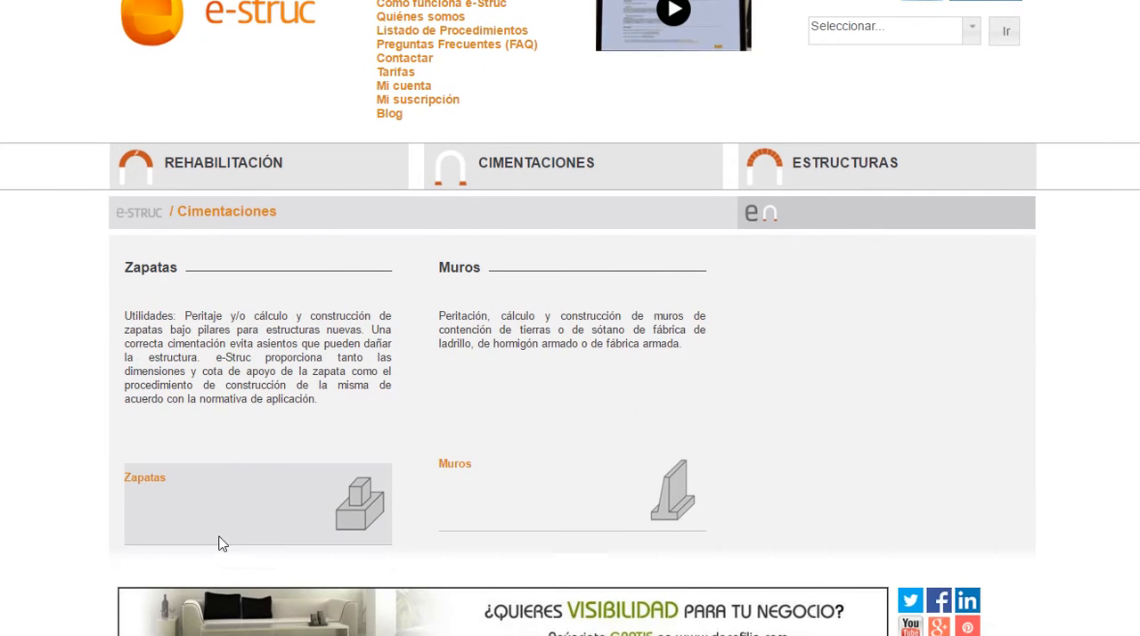
click(214, 491)
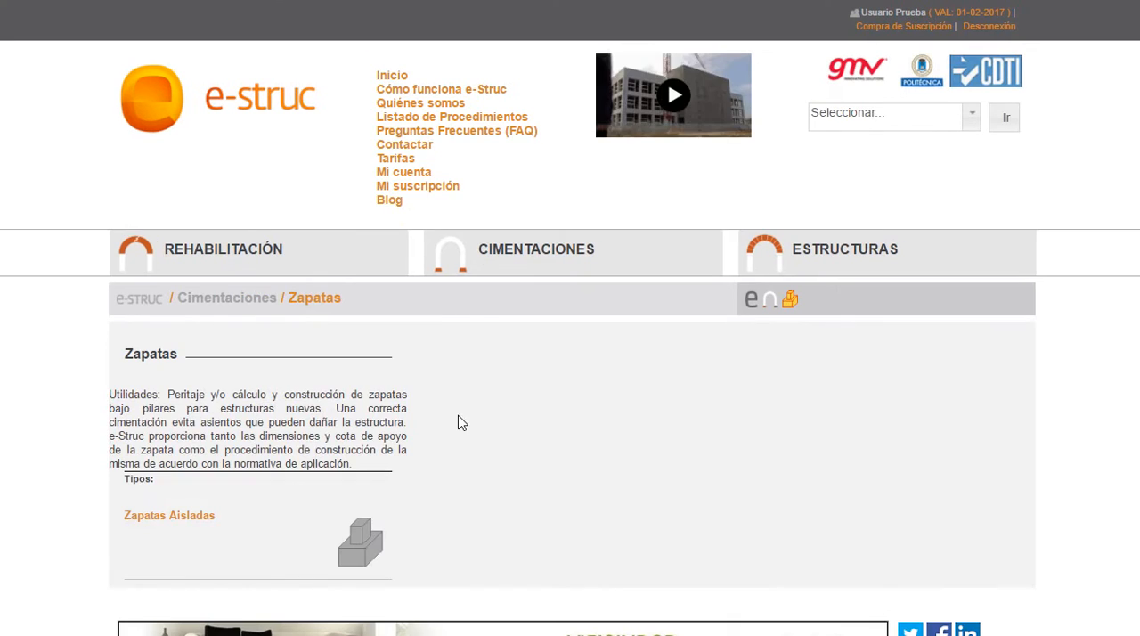
key(alt+Left)
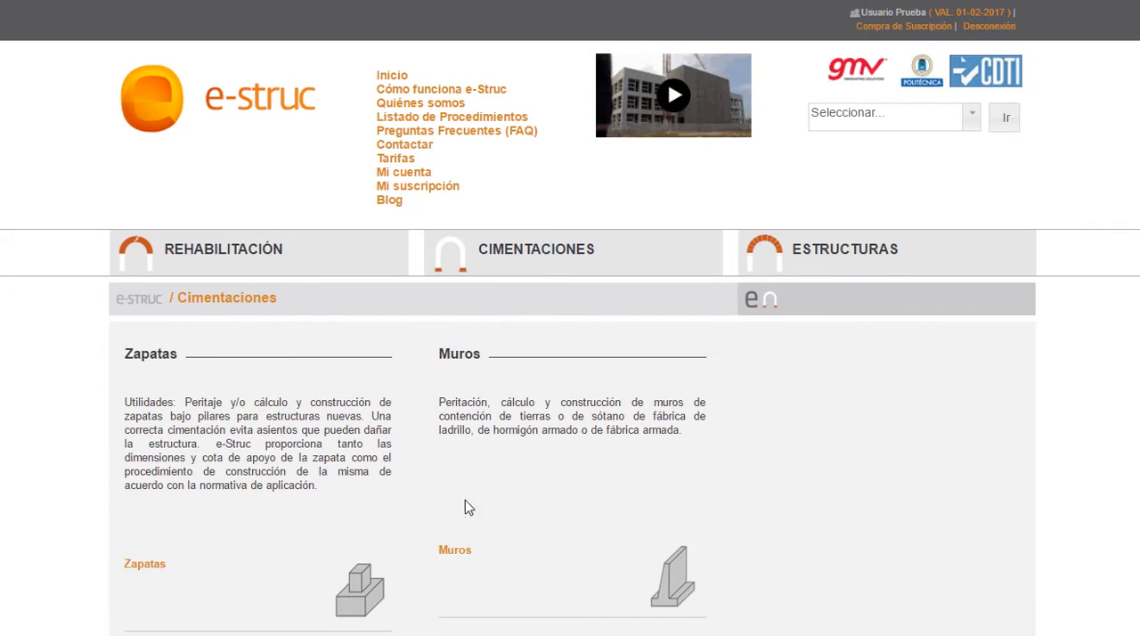
click(586, 553)
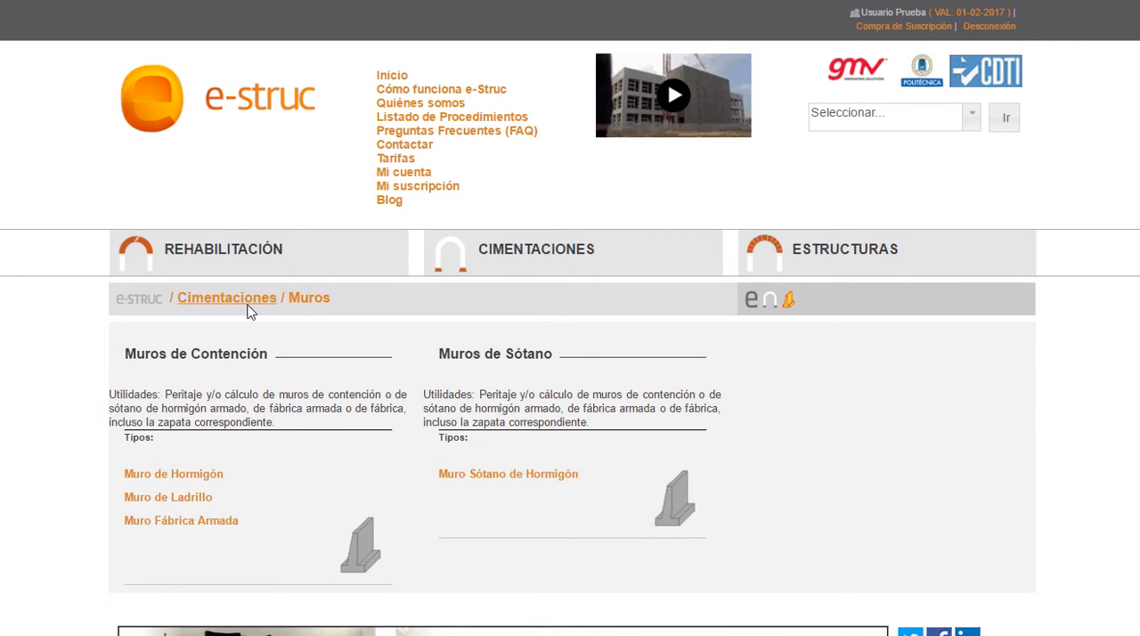
Step: View the Estructuras section and its steel procedures under Estructuras Acero
click(821, 271)
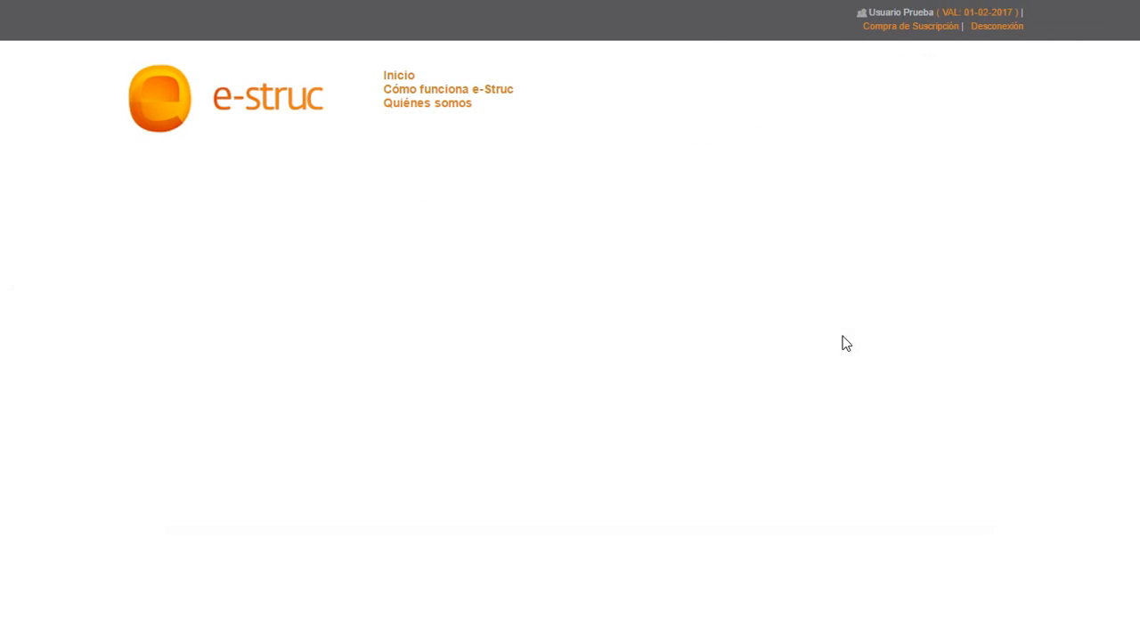
scroll(842, 341, down, 1)
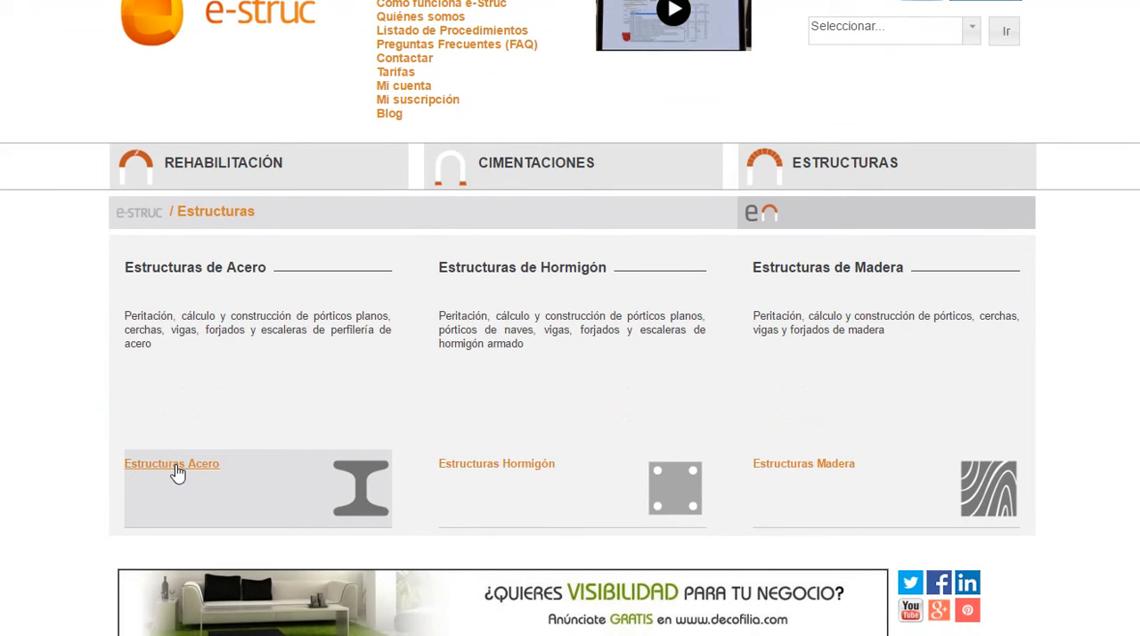
click(175, 464)
scroll(175, 466, down, 1)
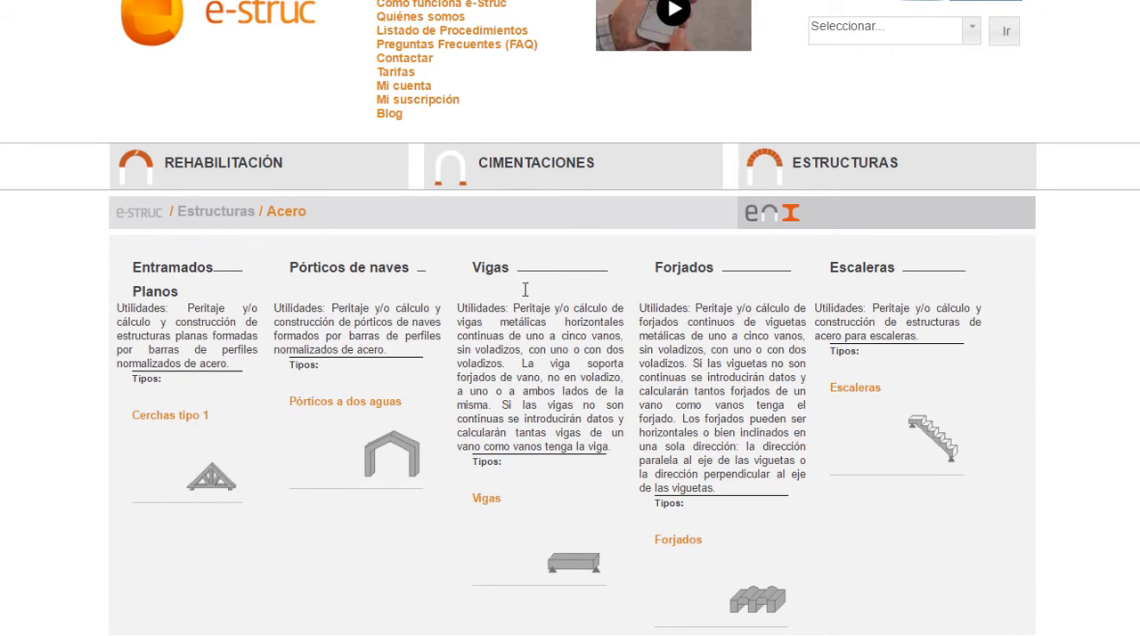
Step: View the concrete procedures under Estructuras Hormigón and the timber procedures under Estructuras Madera
click(210, 211)
click(520, 558)
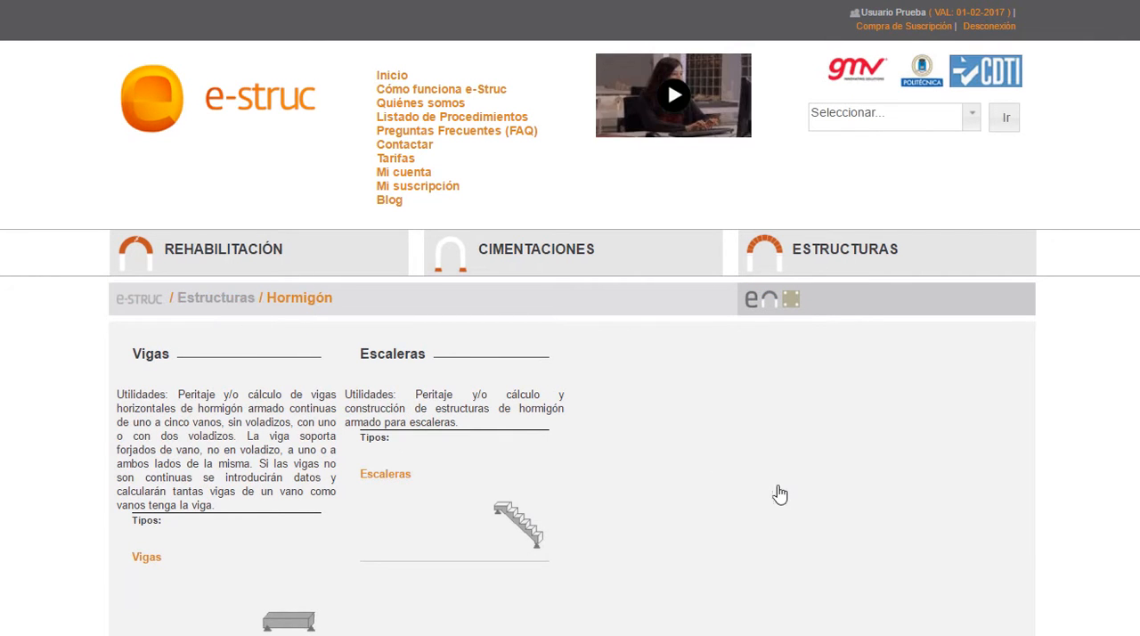
key(alt+Left)
click(803, 550)
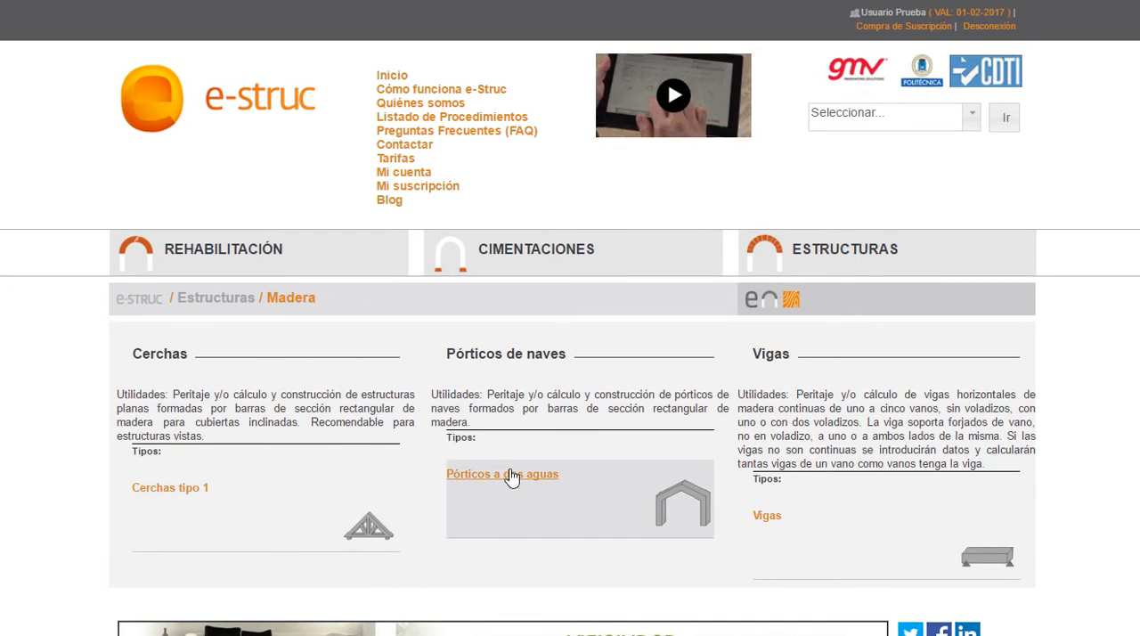
Step: Return to the Estructuras section and open the Escaleras procedure for steel structures
click(207, 300)
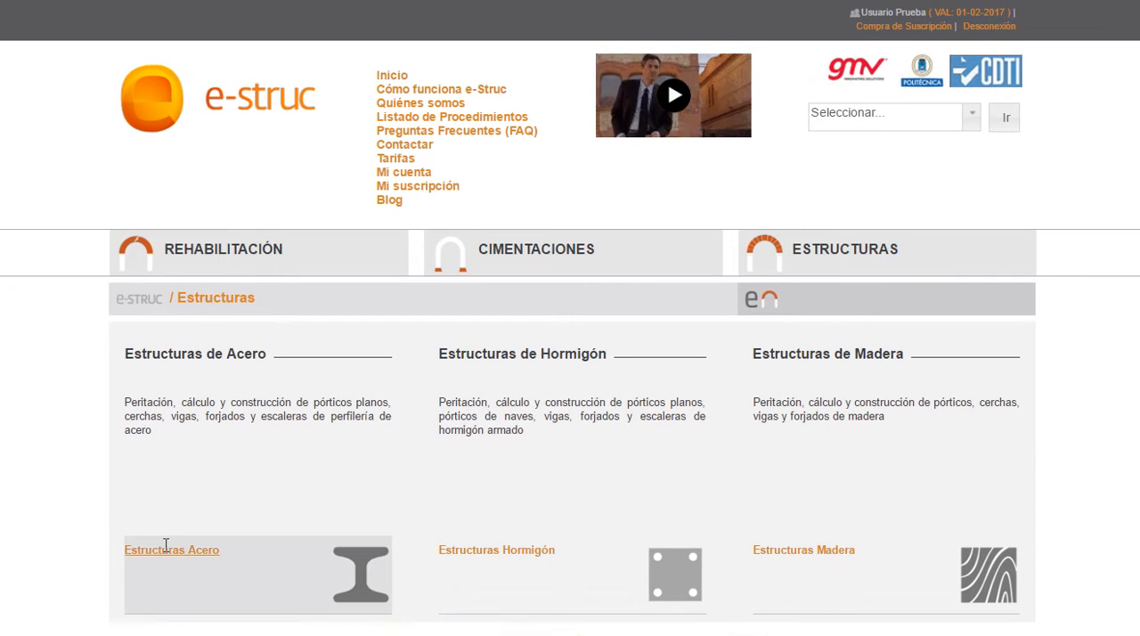
click(168, 559)
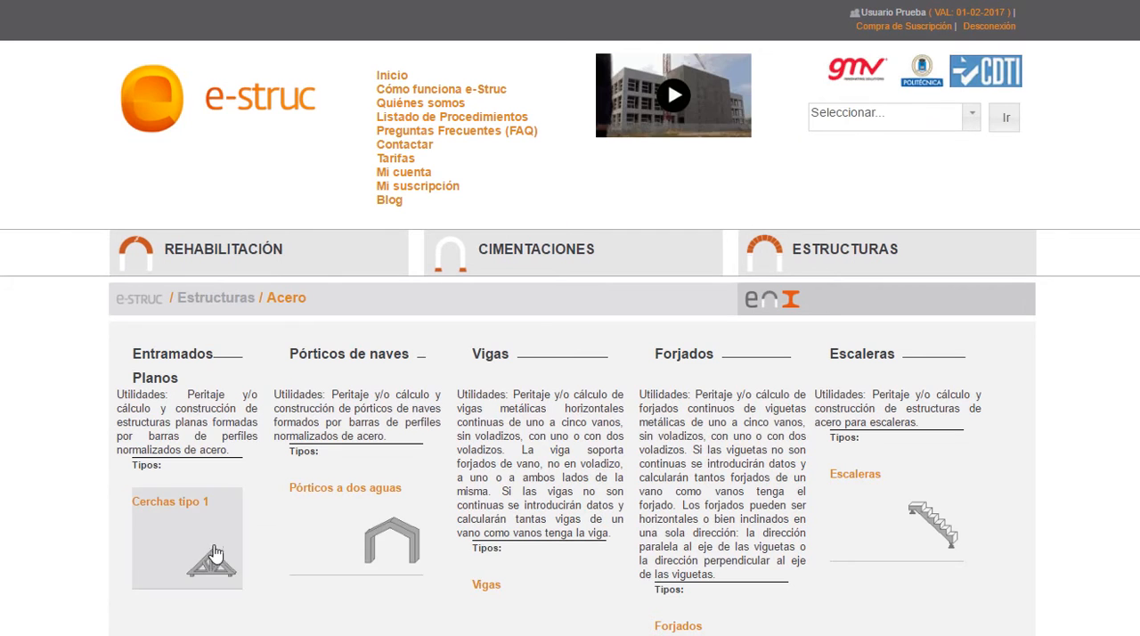
scroll(454, 561, down, 1)
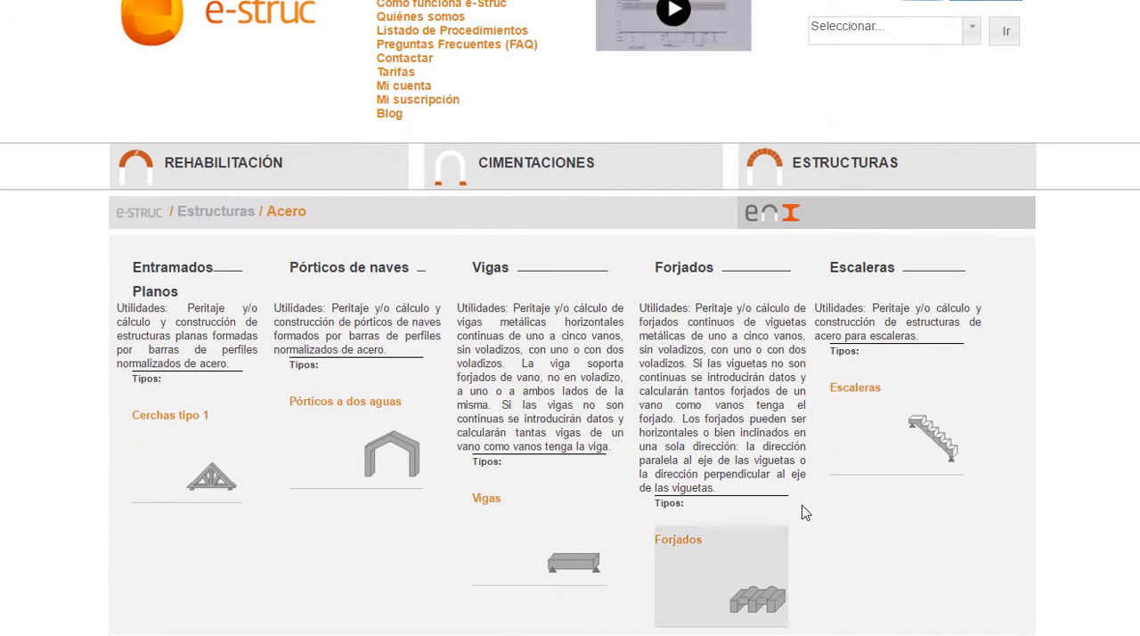
click(859, 398)
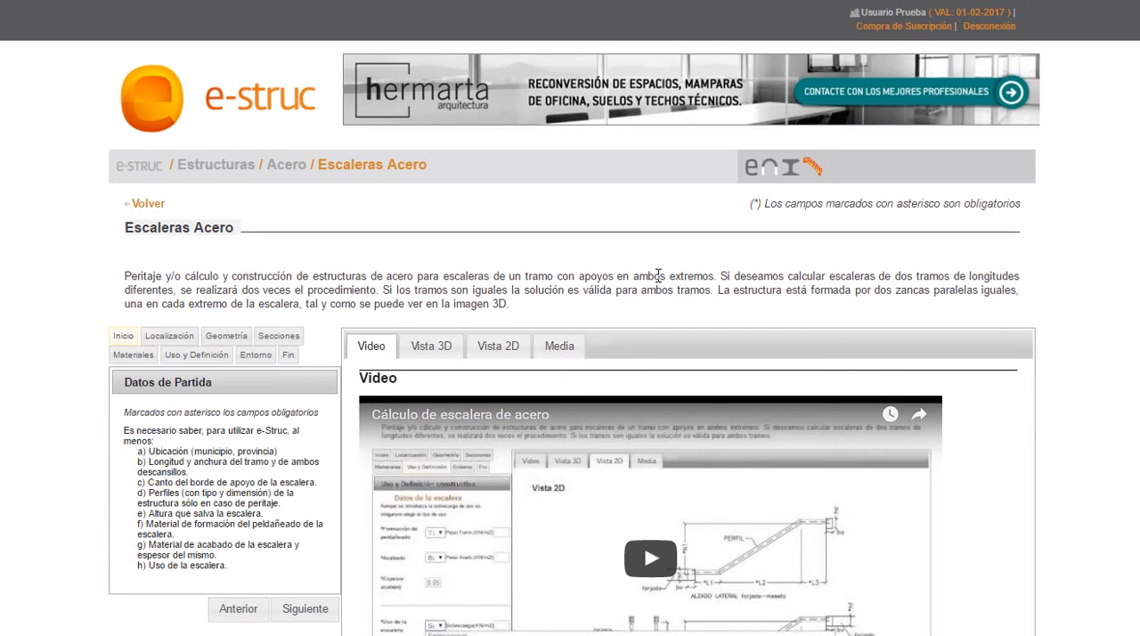
Step: View the 3D drawing of the steel staircase
scroll(657, 274, down, 2)
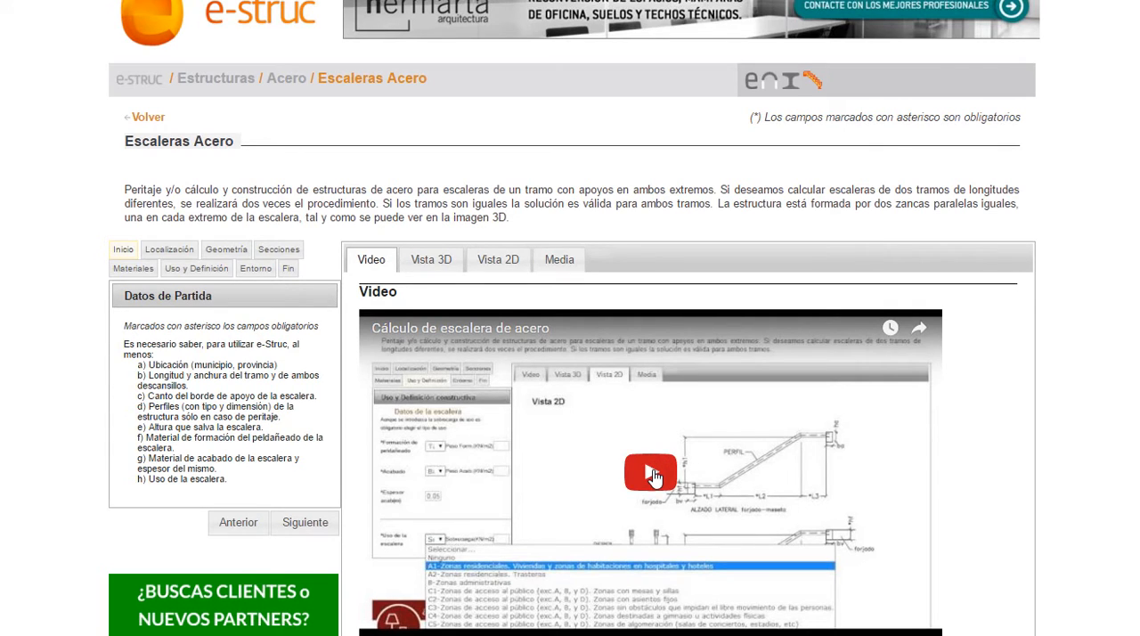
click(443, 277)
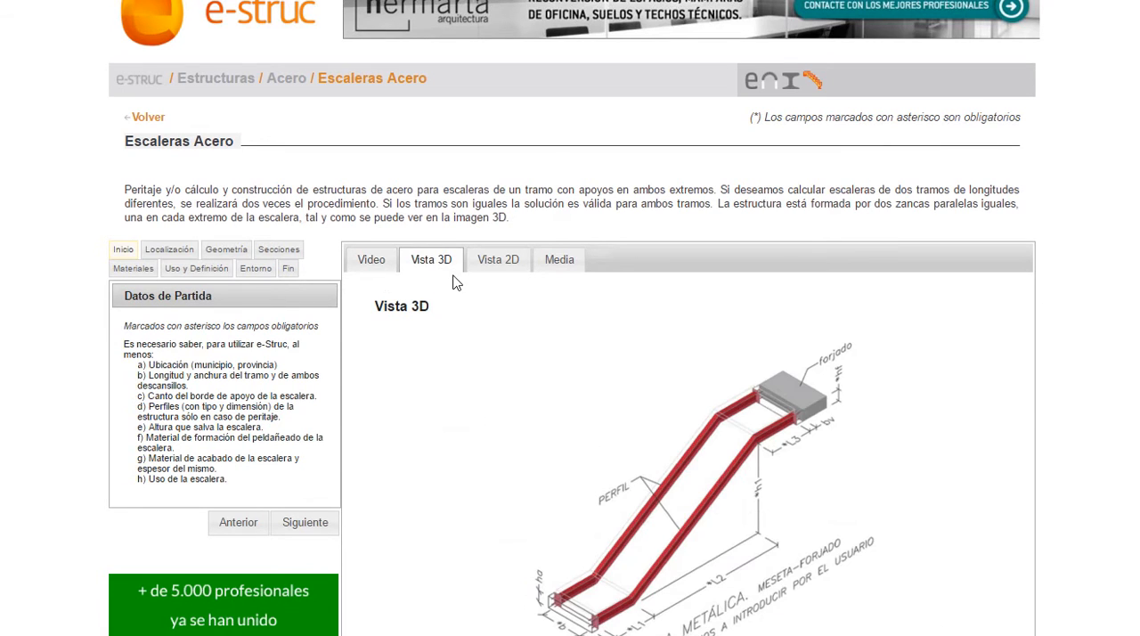
scroll(932, 585, down, 1)
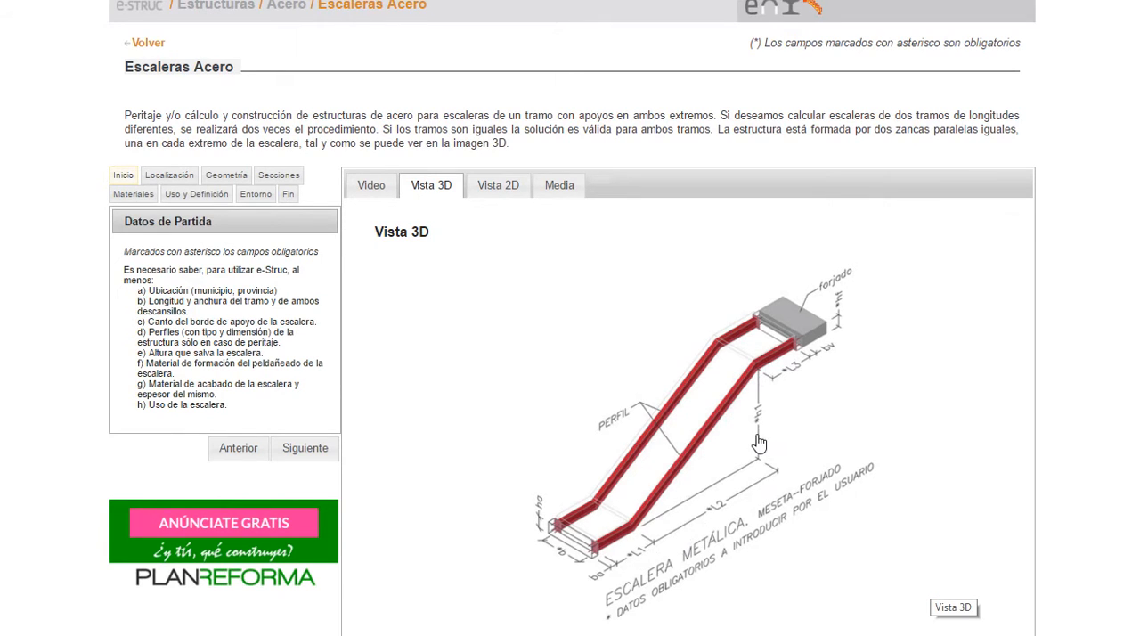
Step: View the staircase's 2D drawing enlarged in its own window, and close the window after viewing
click(508, 189)
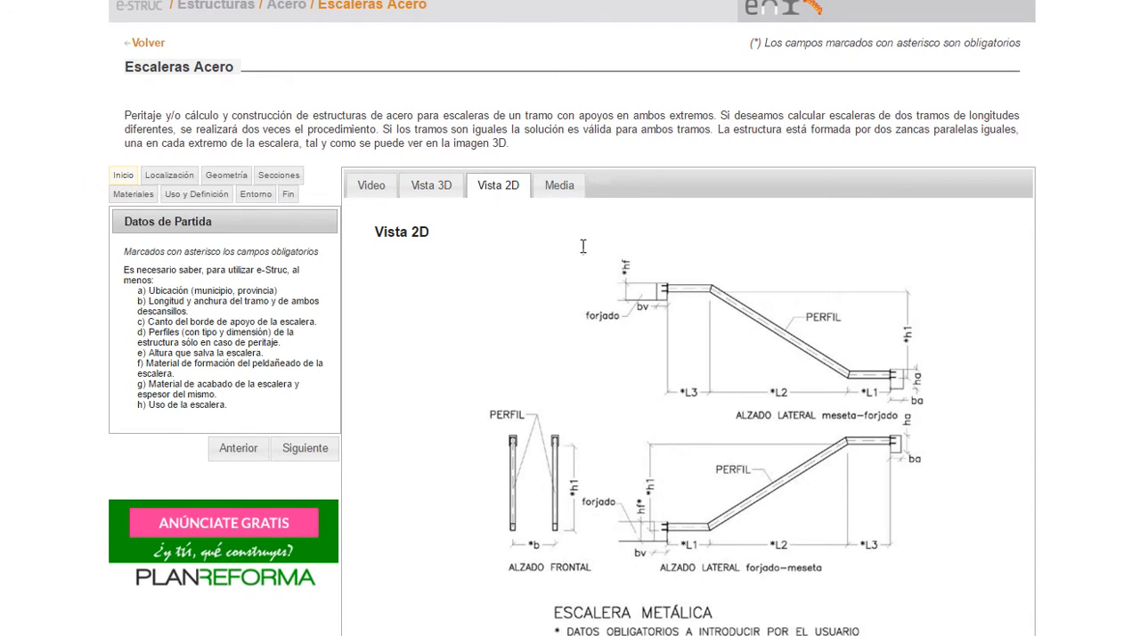
click(764, 442)
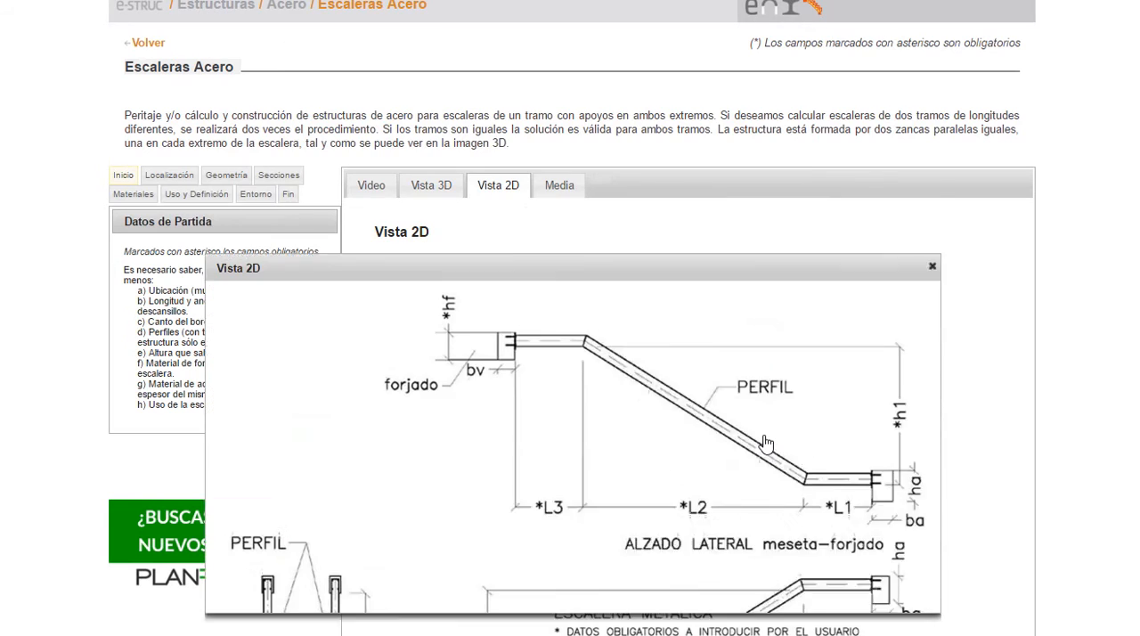
drag(628, 117, 540, 98)
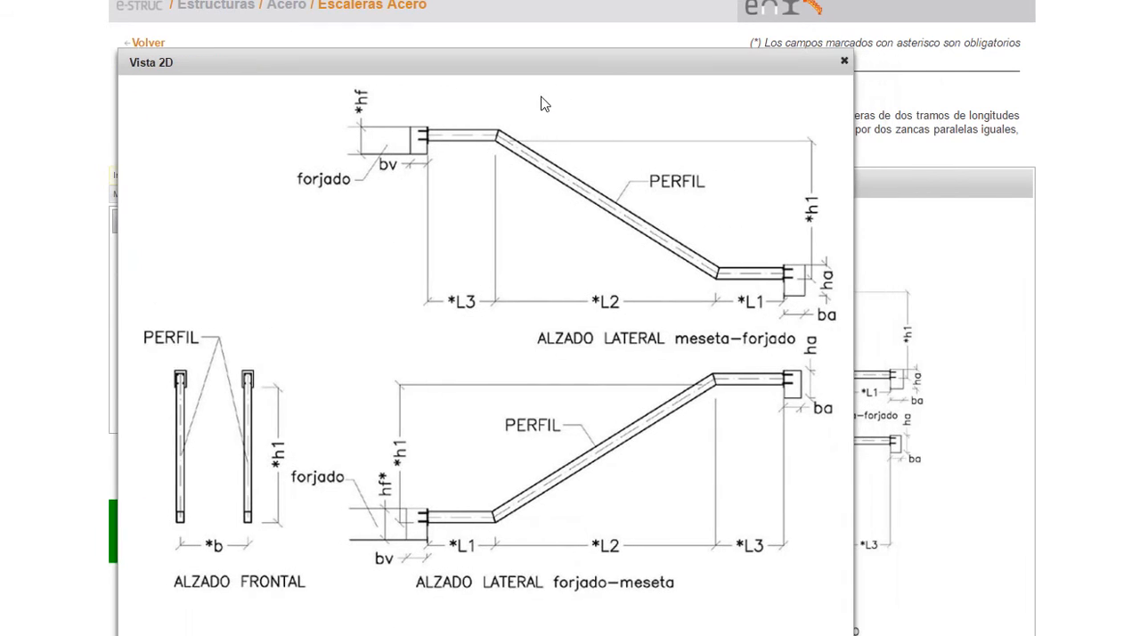
click(845, 64)
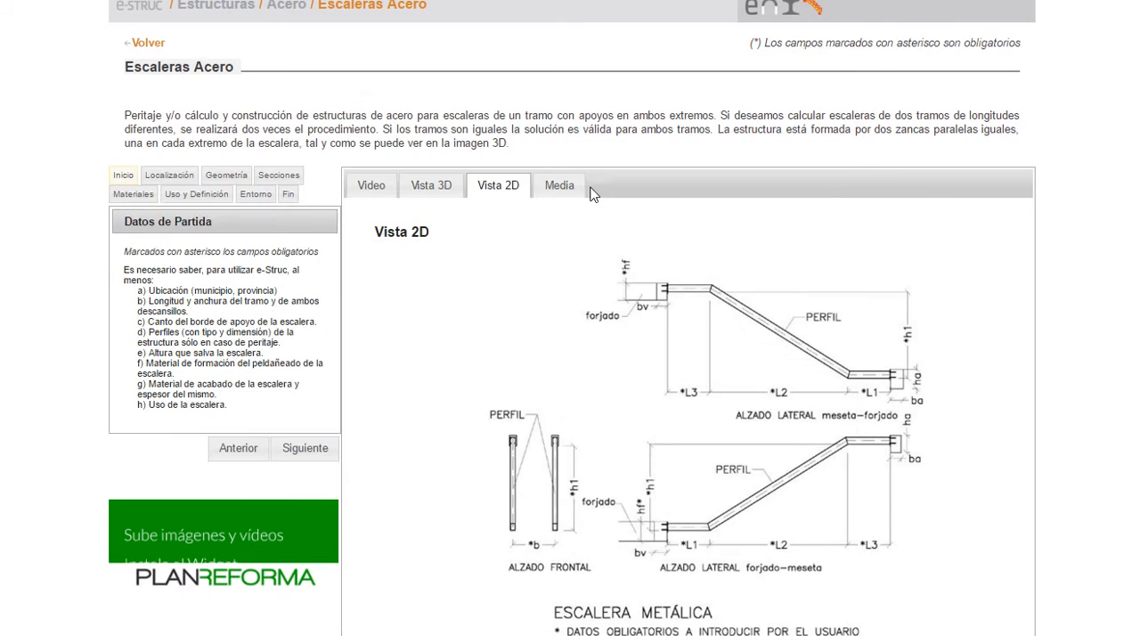
Step: View the staircase media photos and enlarge the first photo, the metal staircase
click(556, 189)
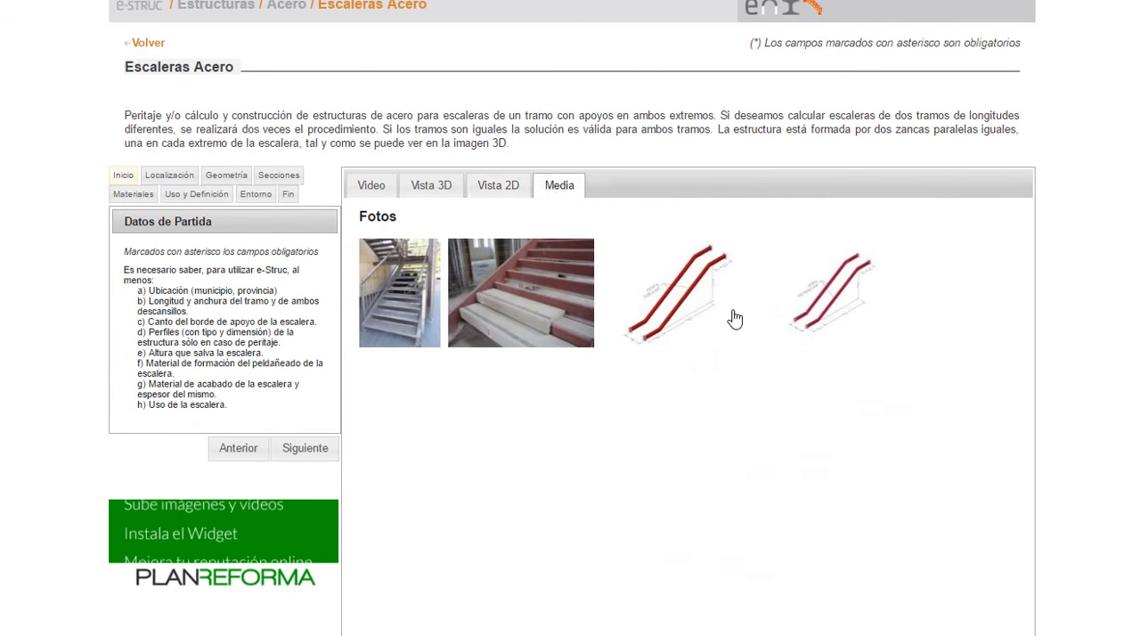
click(412, 327)
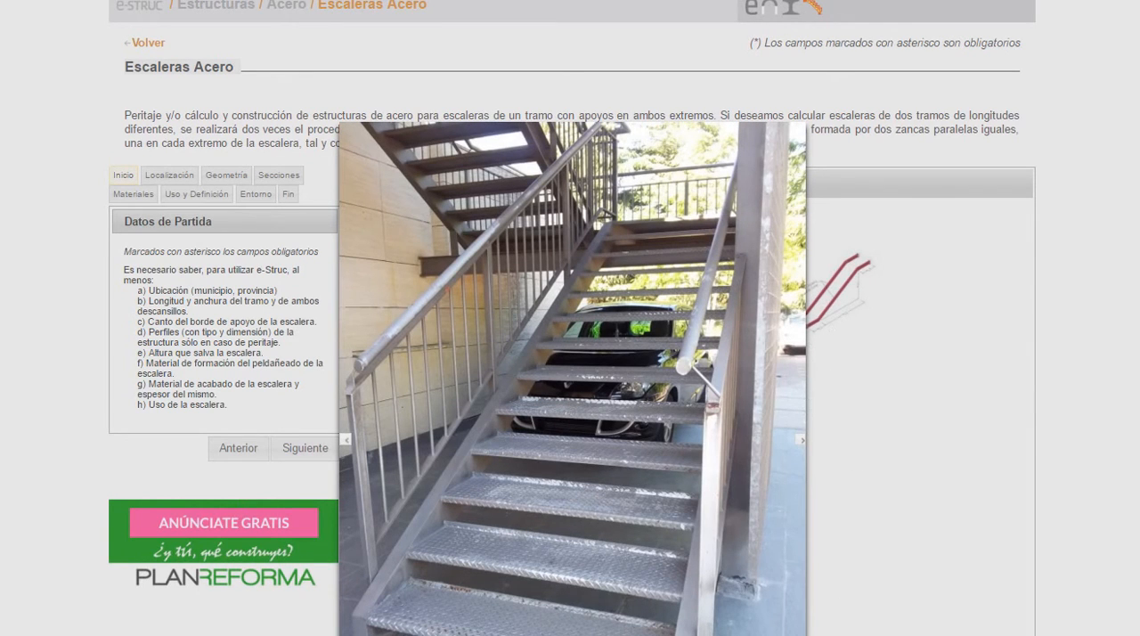
click(886, 404)
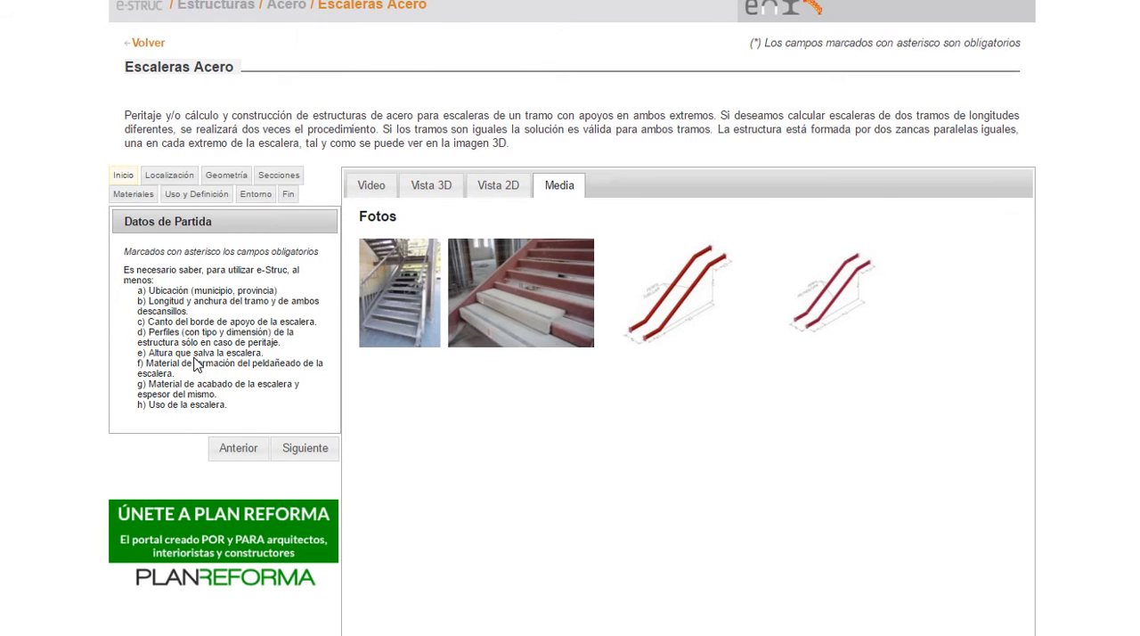
Step: Enlarge the page to read the Datos de Partida requirements and continue to the Localización data
key(ctrl+plus)
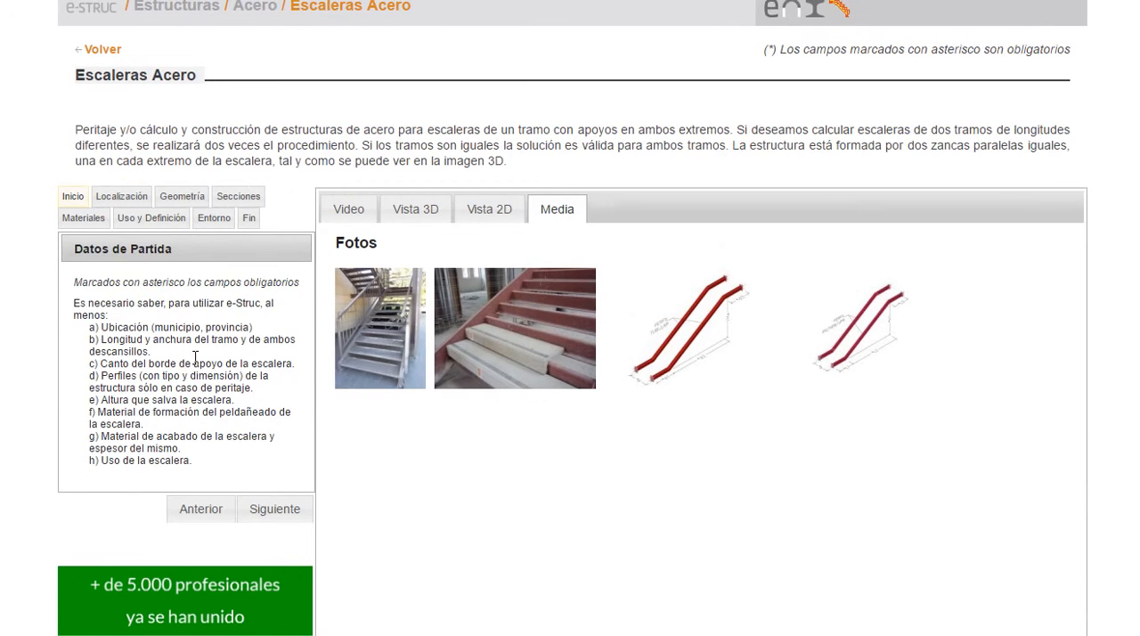
key(ctrl+plus)
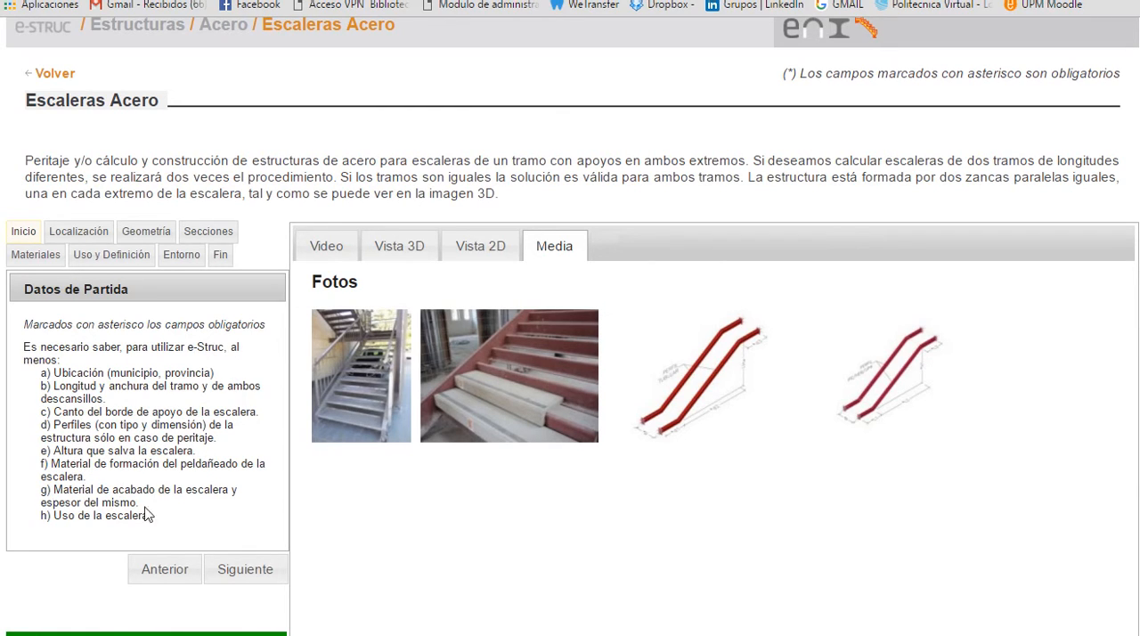
click(245, 570)
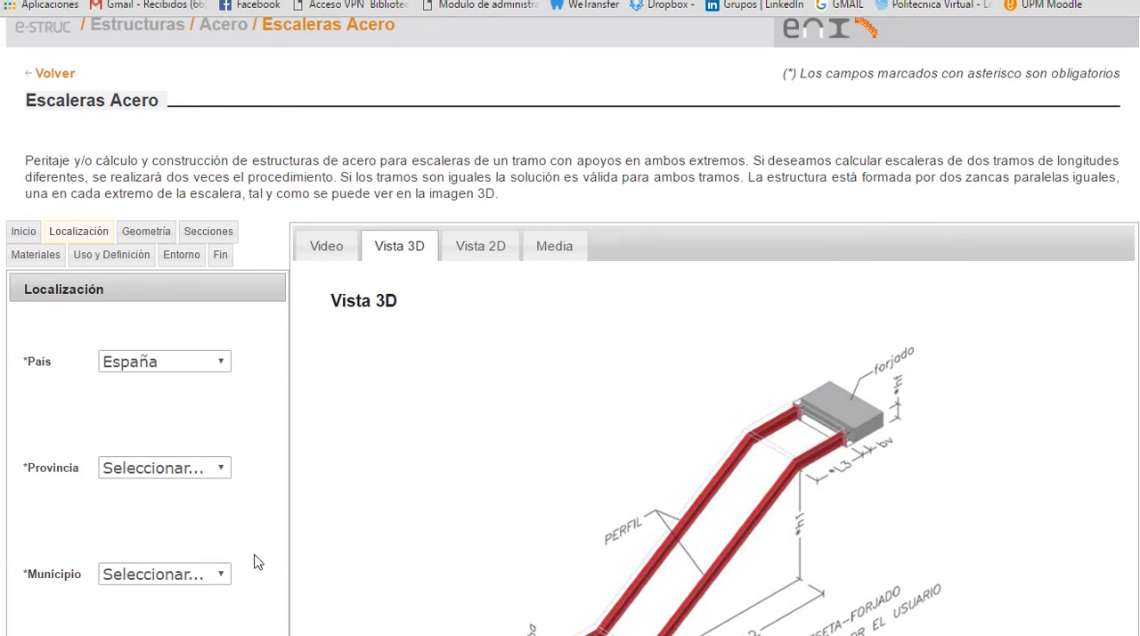
Step: Set the staircase location's province to Murcia
click(226, 472)
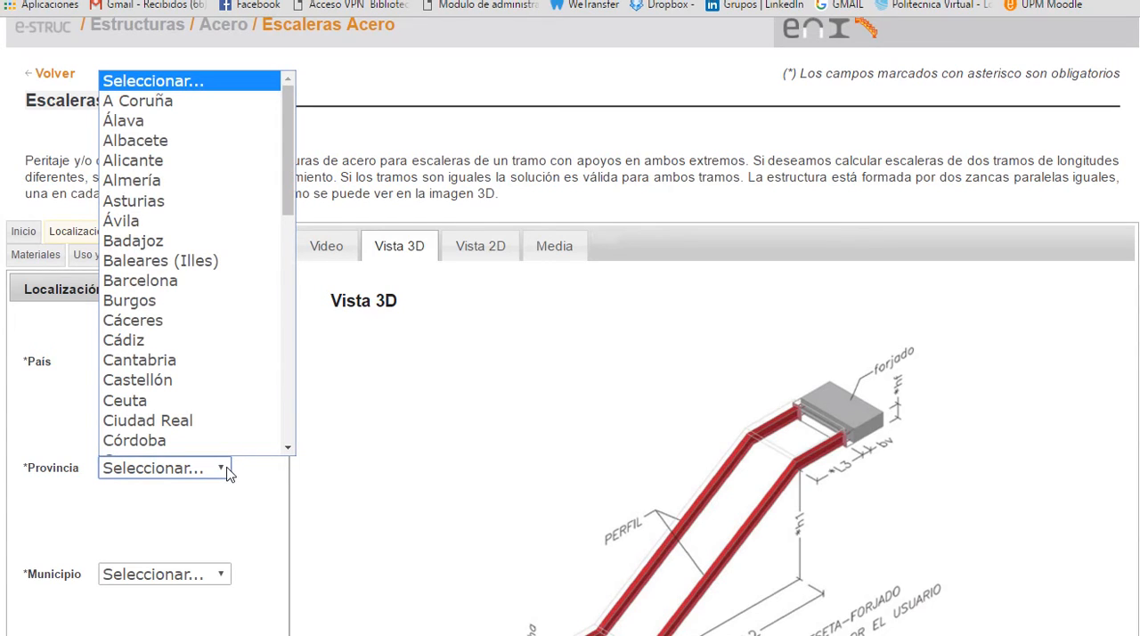
key(m)
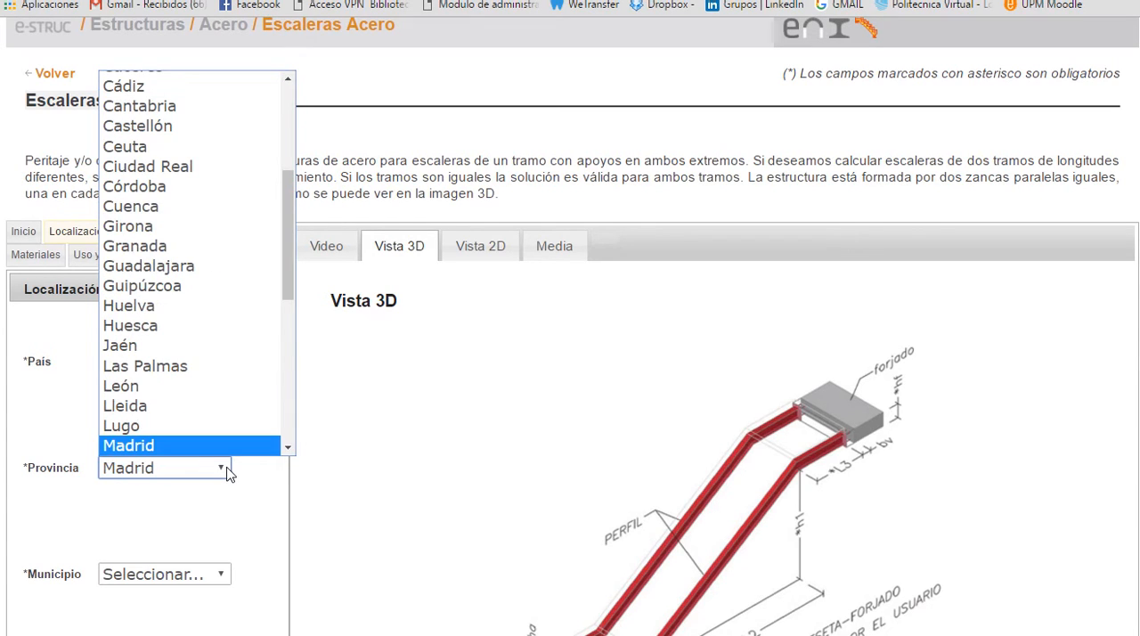
click(293, 447)
click(293, 448)
click(289, 448)
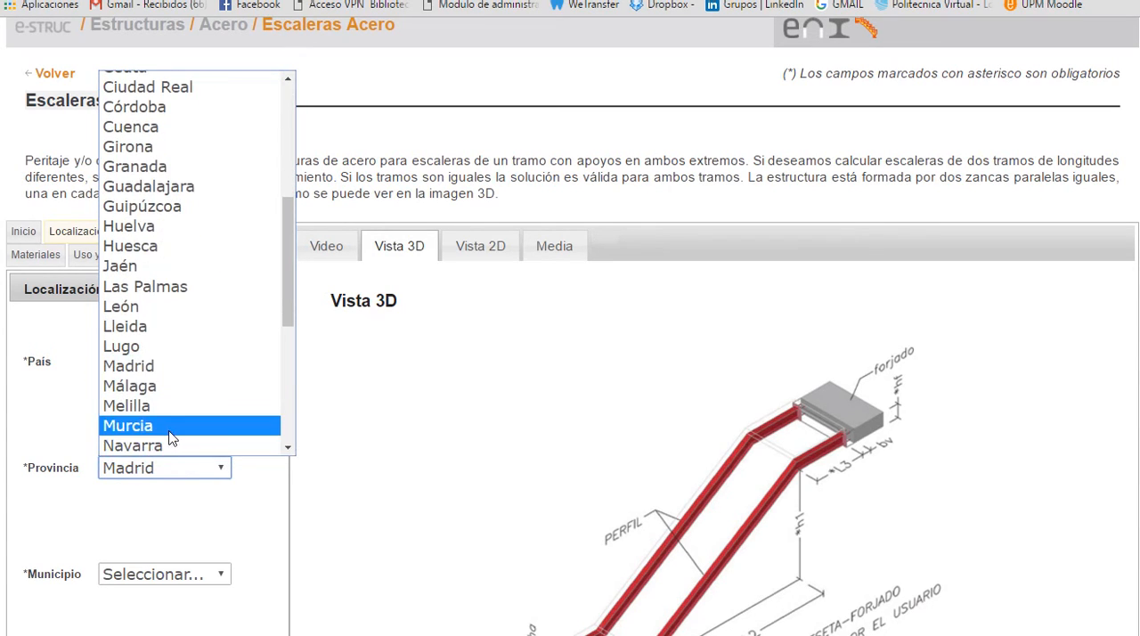
click(236, 422)
Step: Set the location's municipality to Lorca
click(225, 577)
click(308, 555)
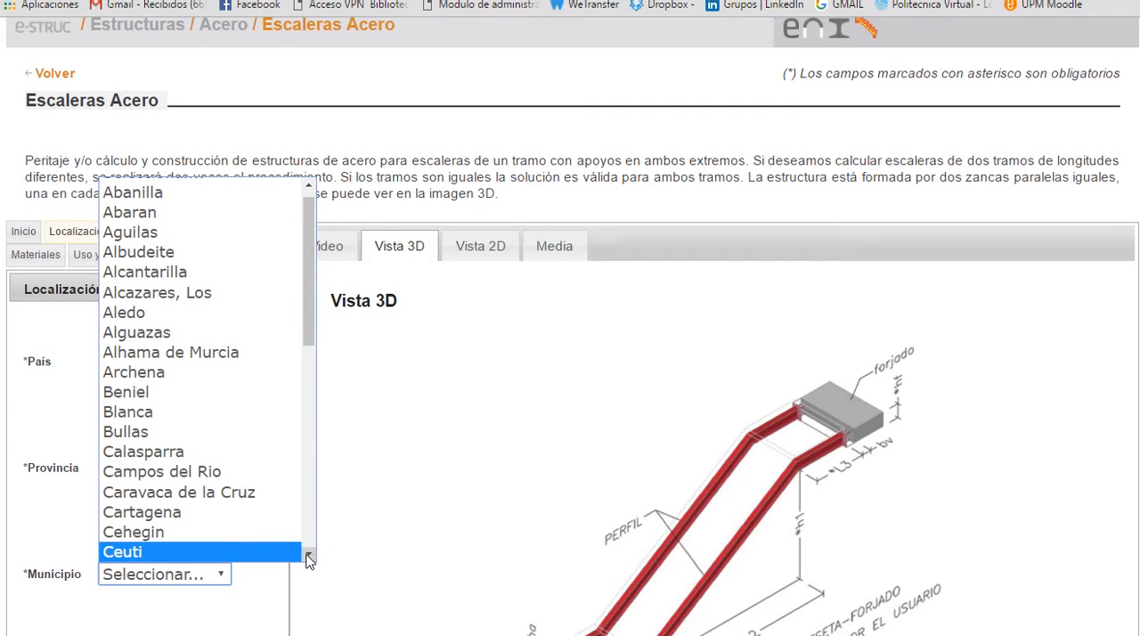
click(308, 556)
key(l)
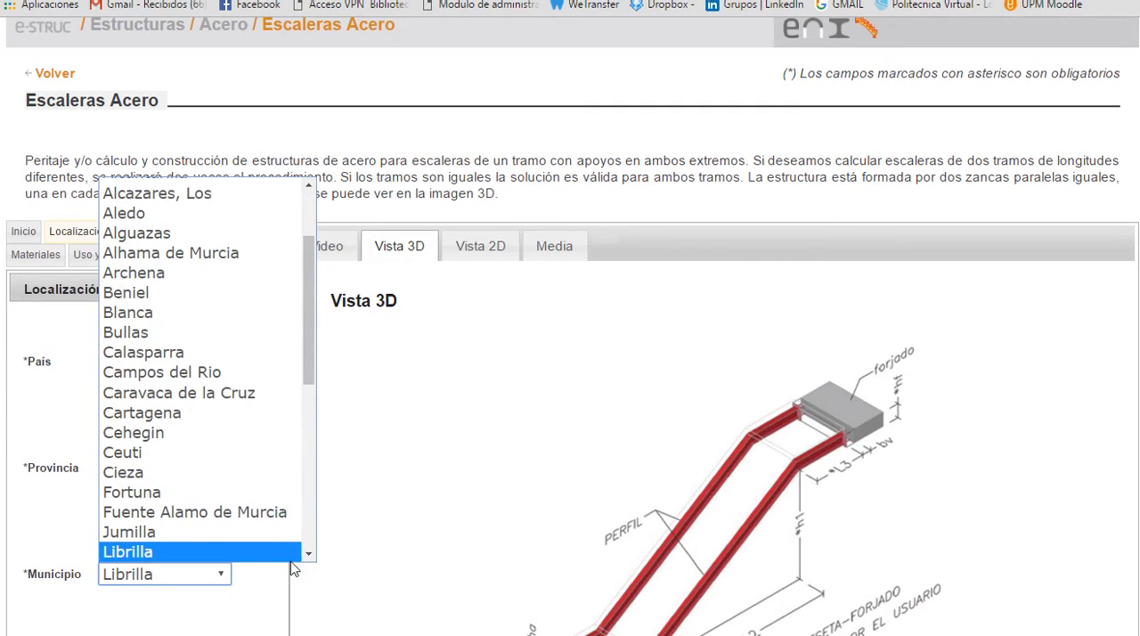
click(308, 556)
click(308, 555)
click(171, 515)
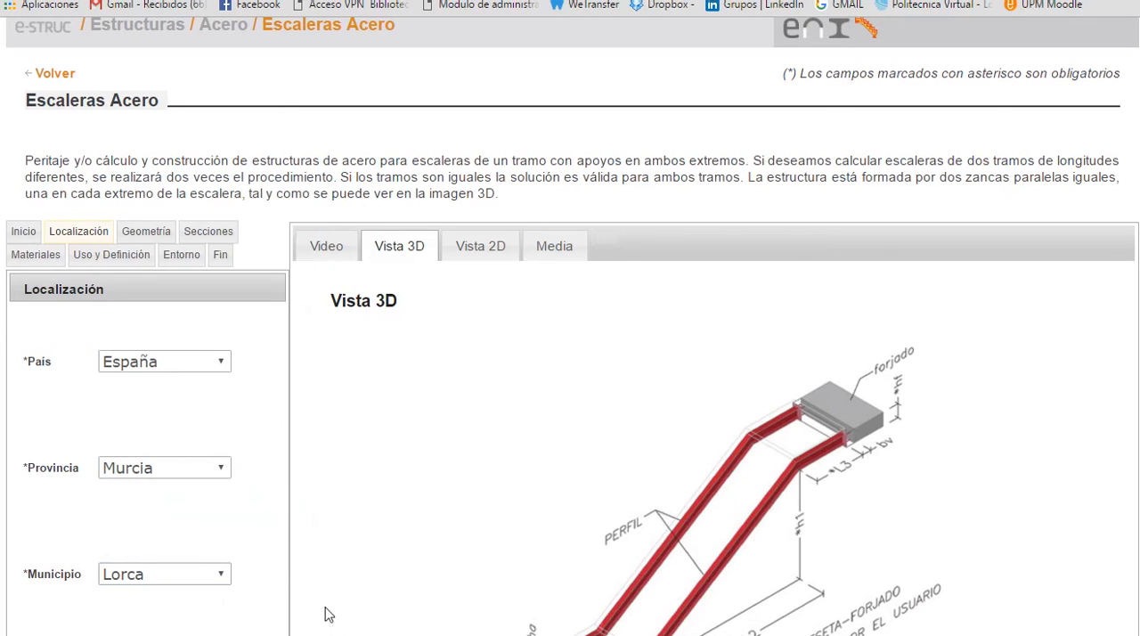
Step: Submit and accept the location data to continue to the Geometría data
scroll(237, 613, down, 1)
click(246, 600)
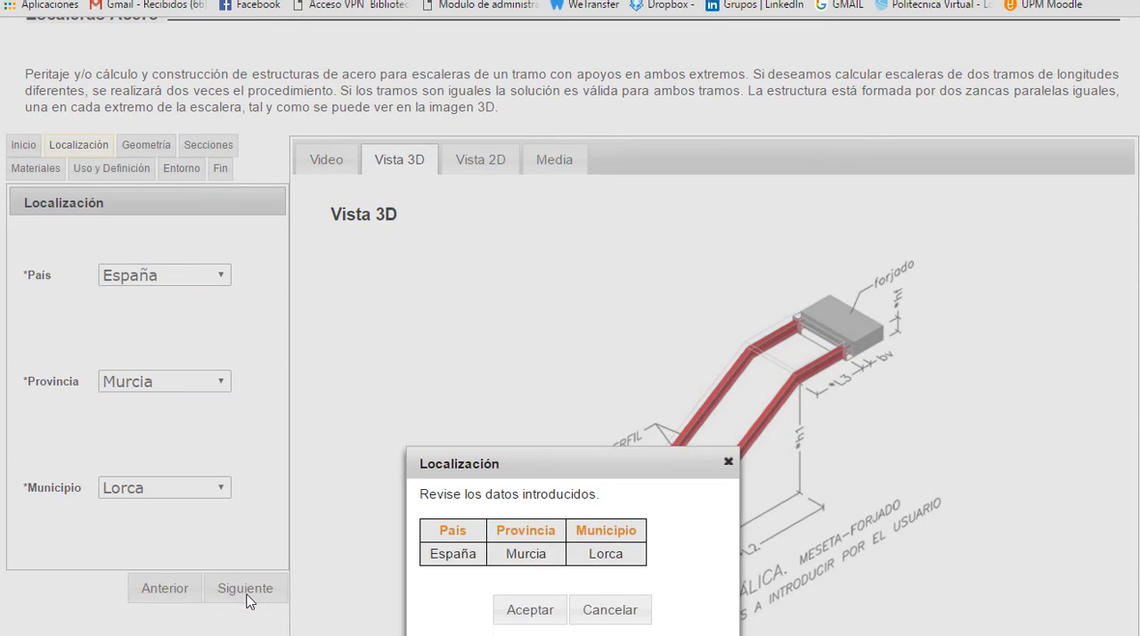
click(535, 617)
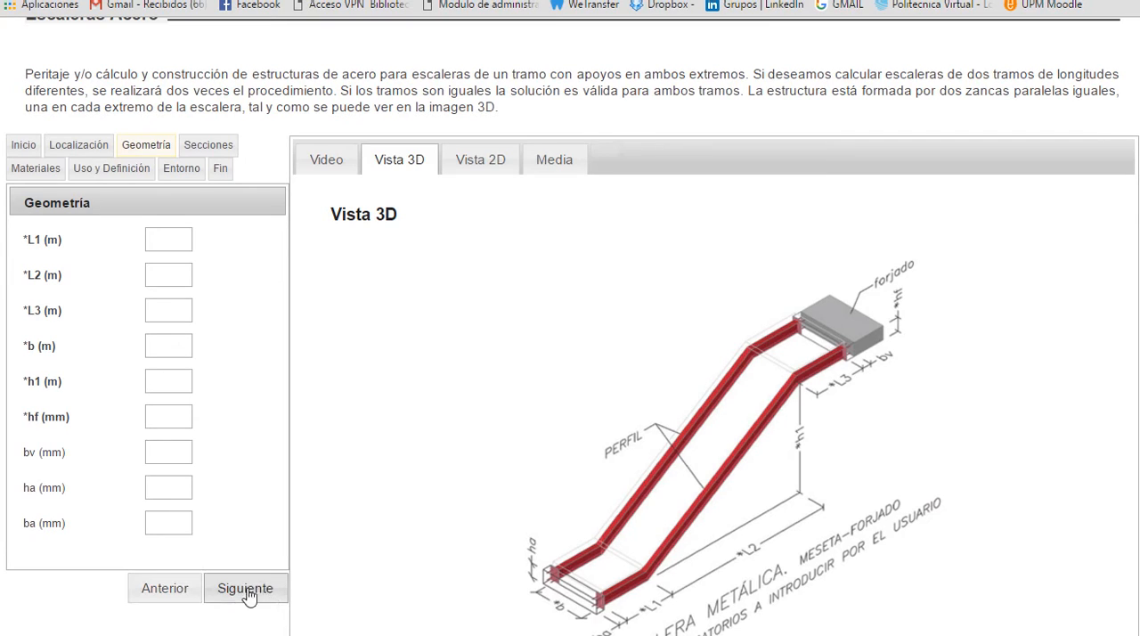
Step: Set the staircase geometry to L1 1.0 m, L2 2.0 m, L3 1.0 m and width b 1.25 m
click(157, 240)
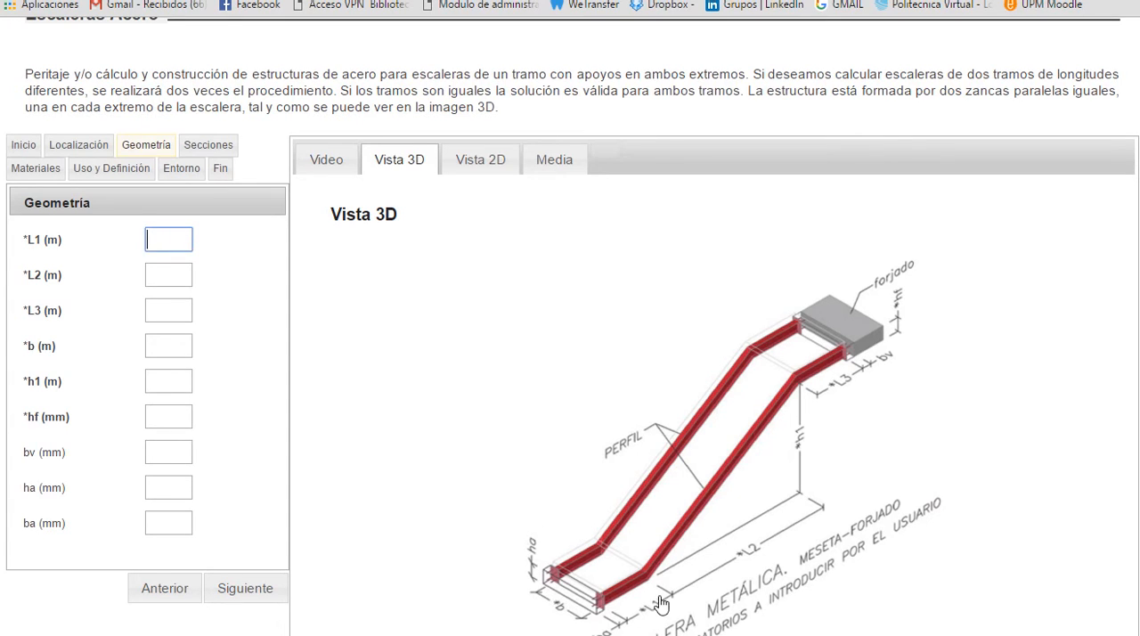
text(1)
click(184, 284)
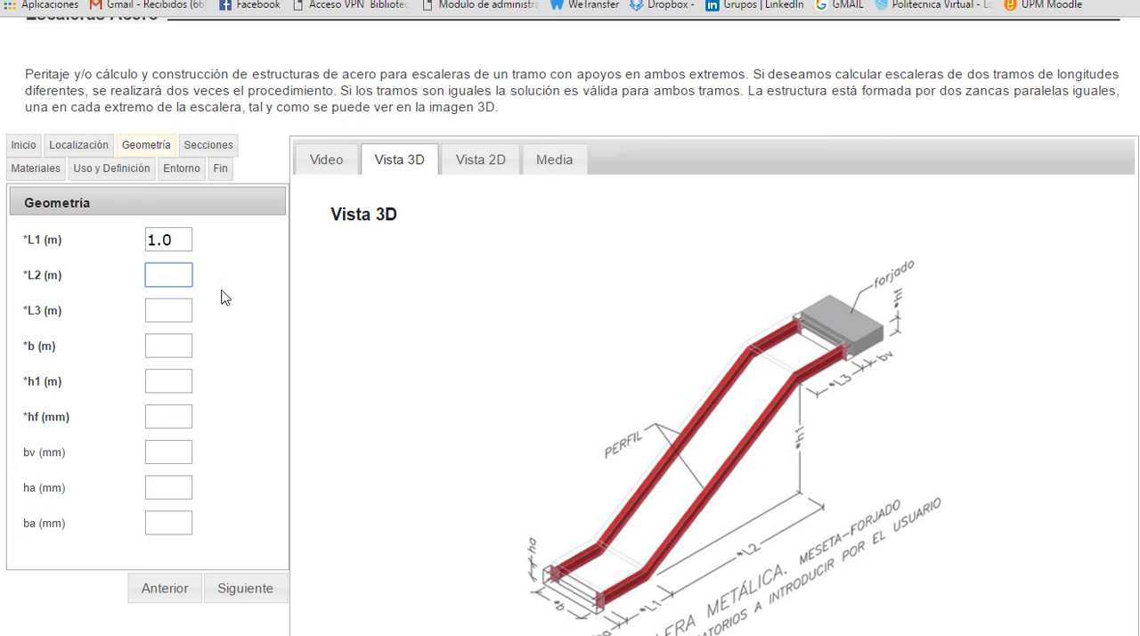
click(179, 310)
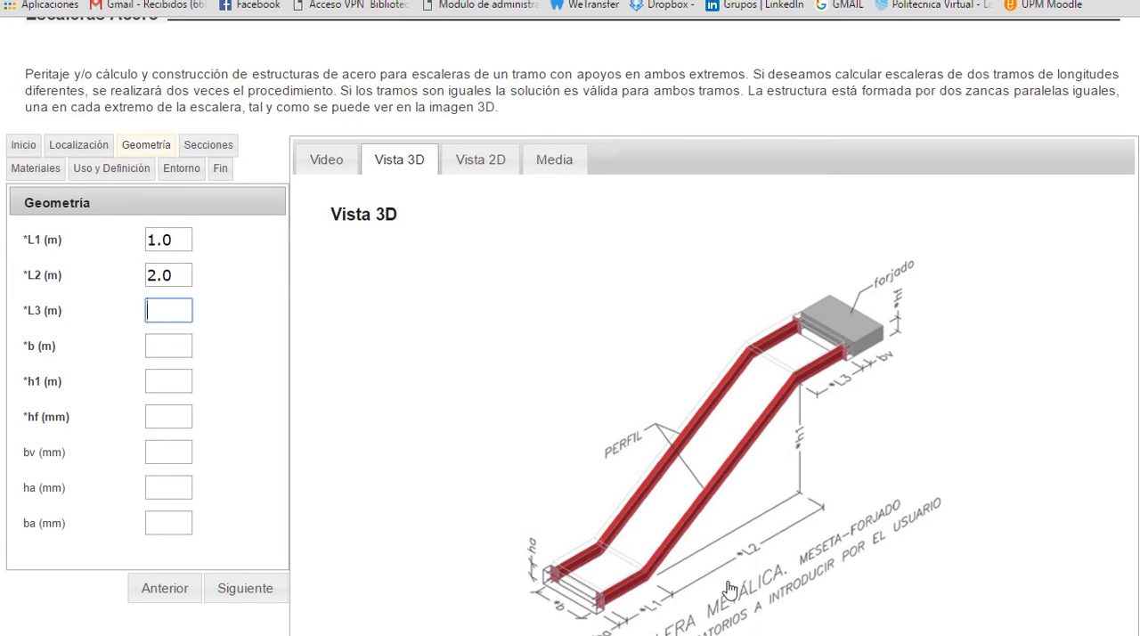
click(176, 314)
click(177, 356)
text(1.2)
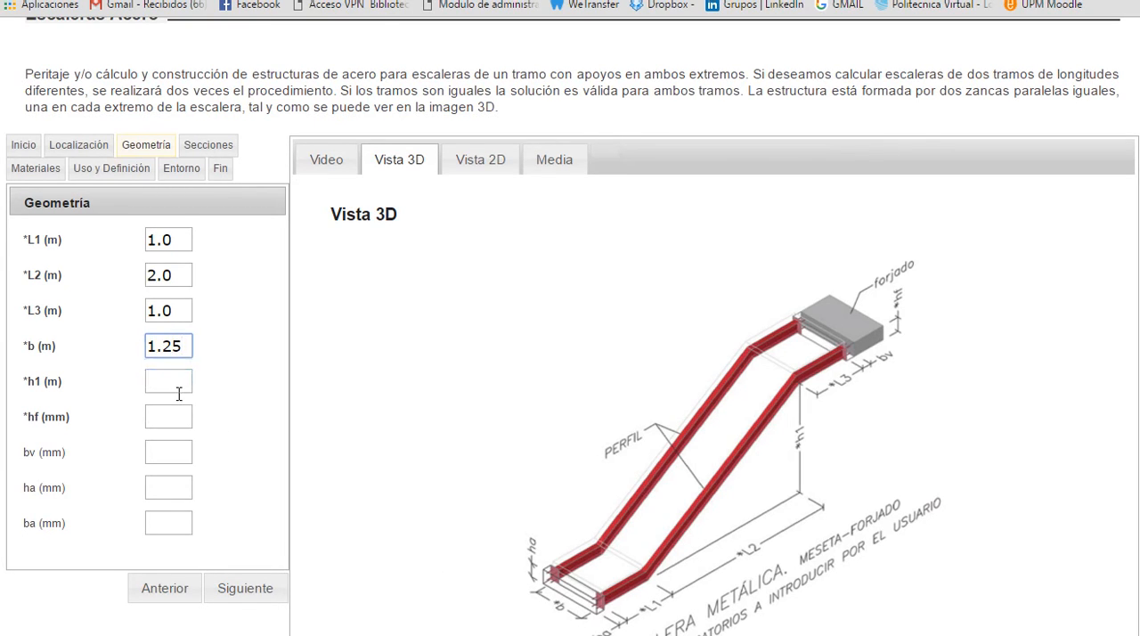
Step: Set height h1 to 2.0 m and floor depth hf to 300 mm, and check the descriptions of the optional dimensions
click(178, 389)
text(2.0)
mouse_move(29, 428)
click(163, 415)
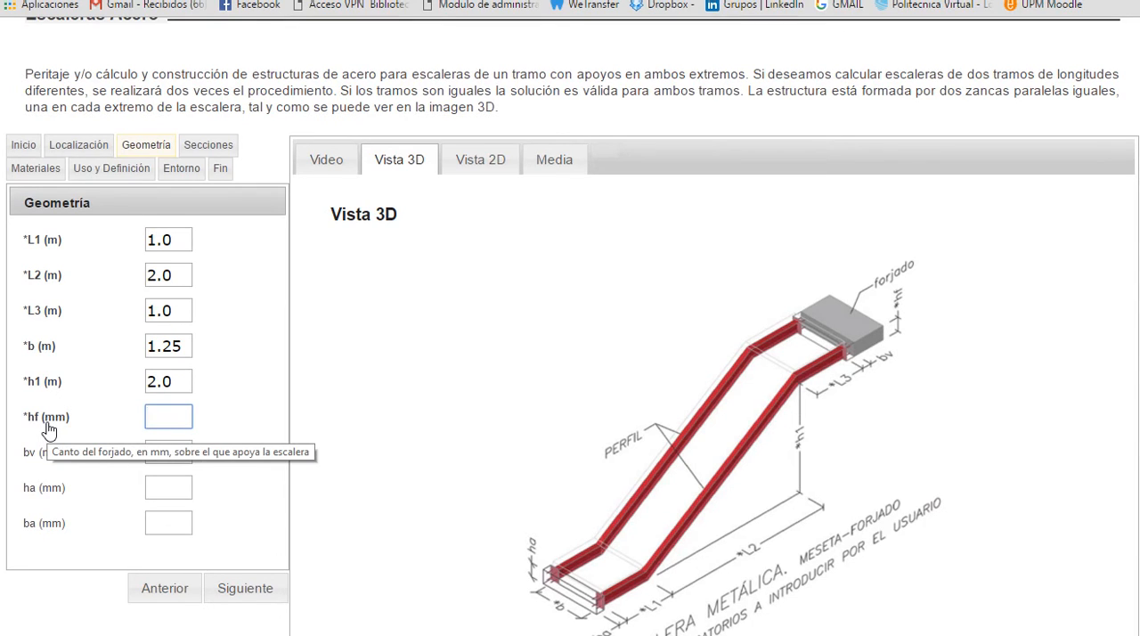
text(300)
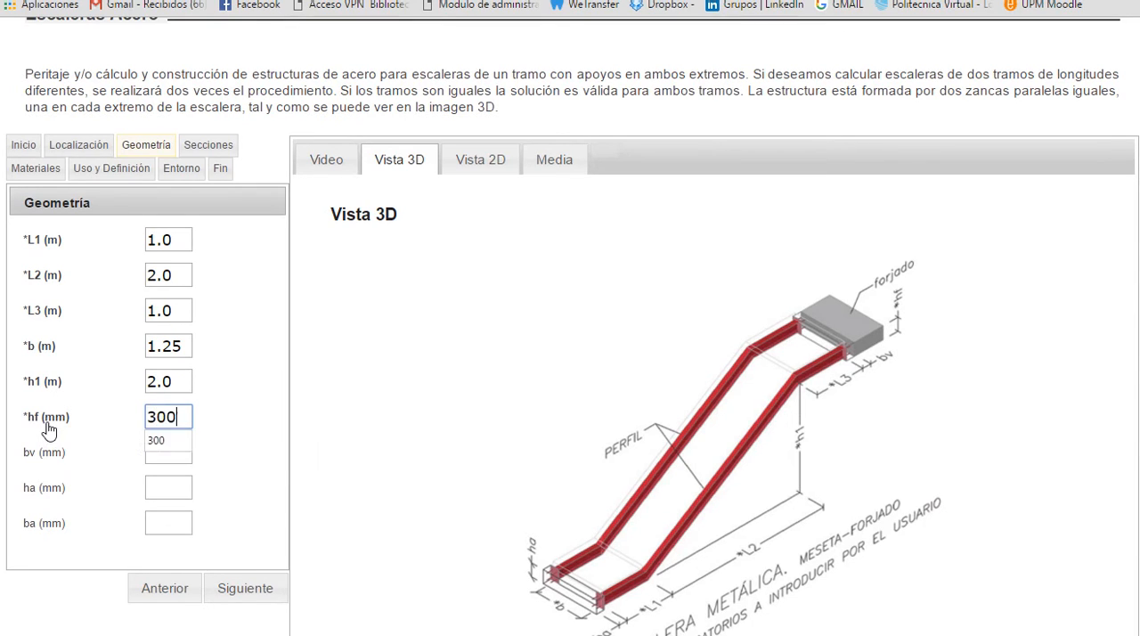
click(48, 430)
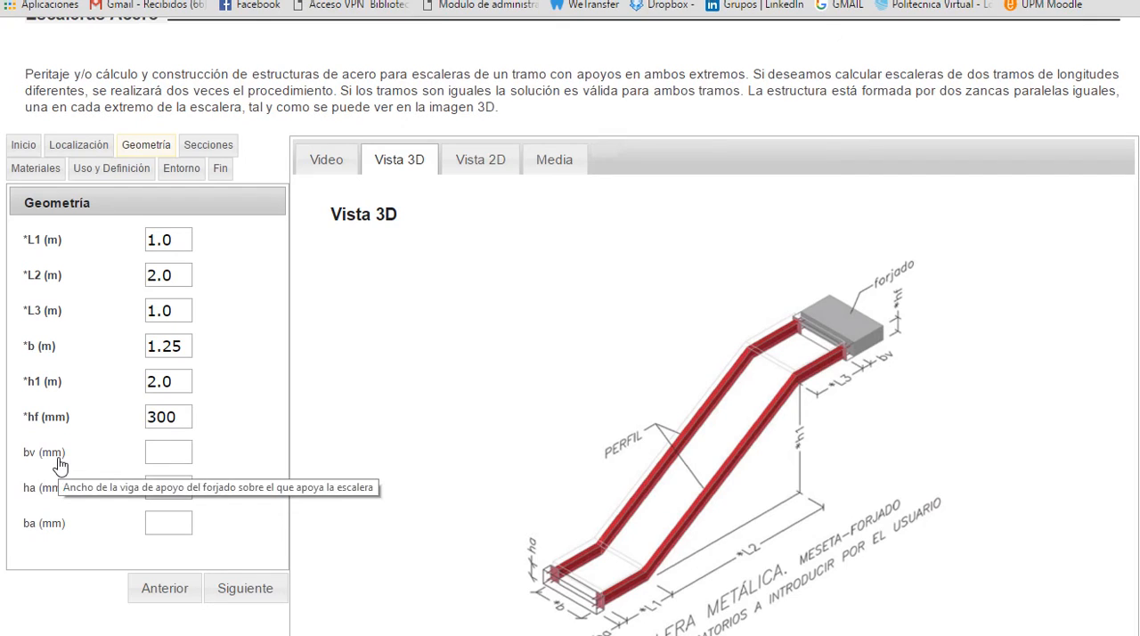
mouse_move(50, 495)
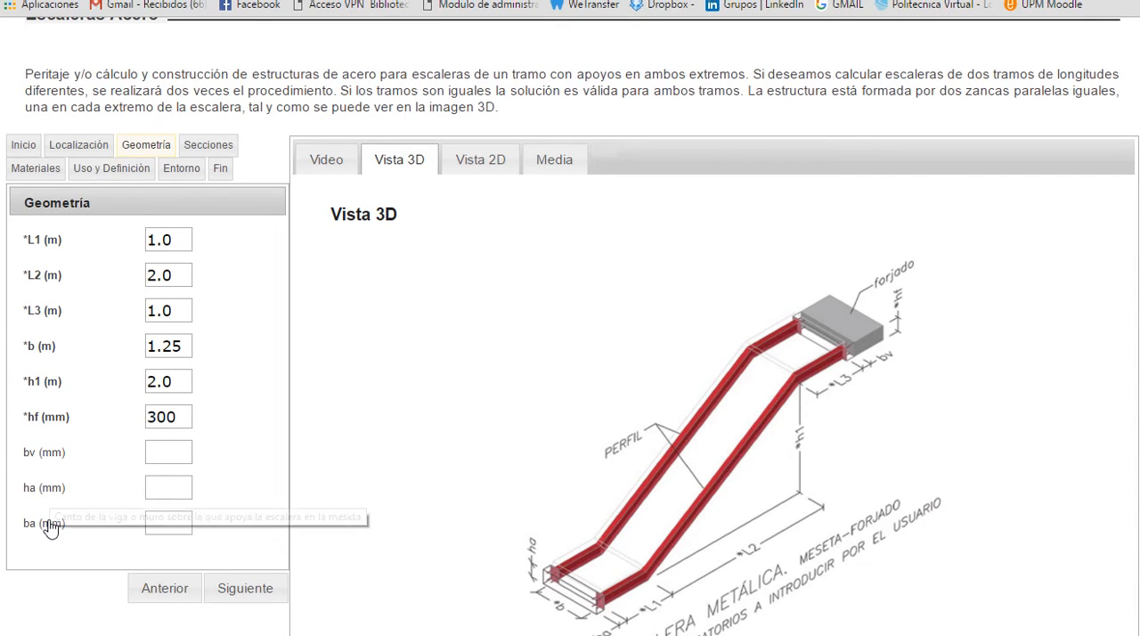
Step: Submit and accept the geometry data to continue to the Secciones data
mouse_move(66, 459)
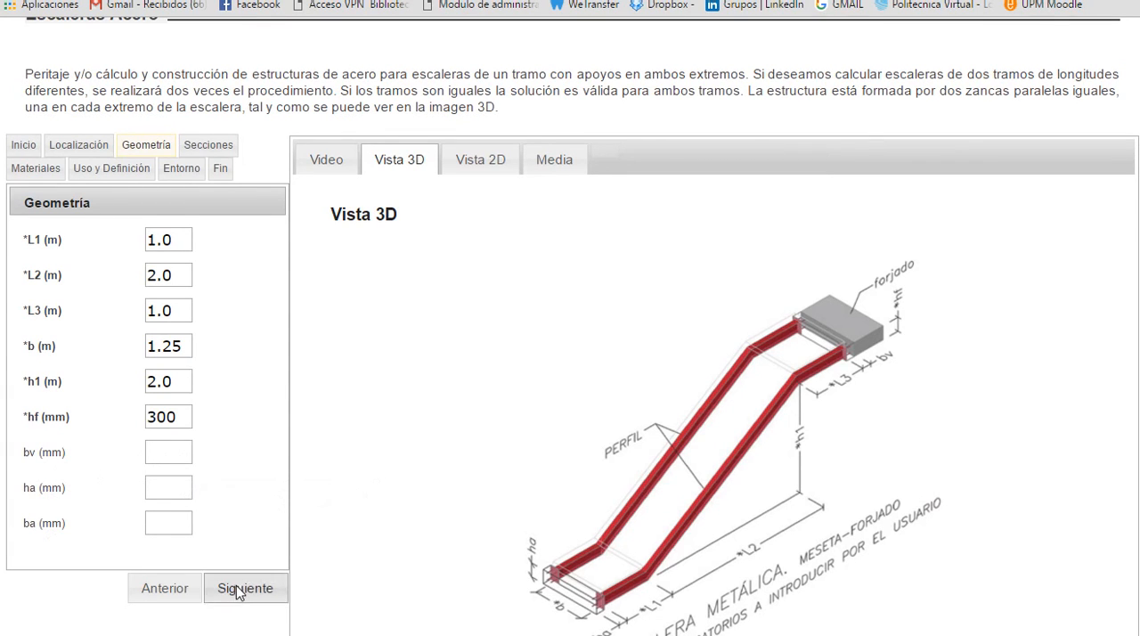
click(265, 600)
click(512, 570)
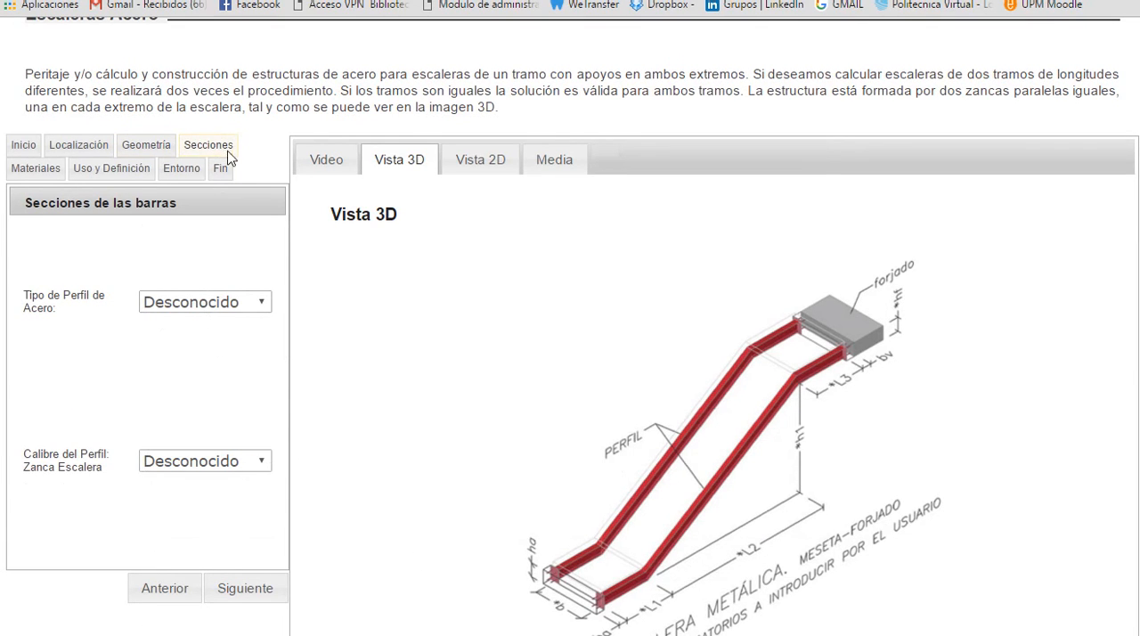
Step: Set the steel profile type to Perfil abierto en I (IPE), keep the stringer calibre Desconocido, and submit and accept the section data
click(264, 303)
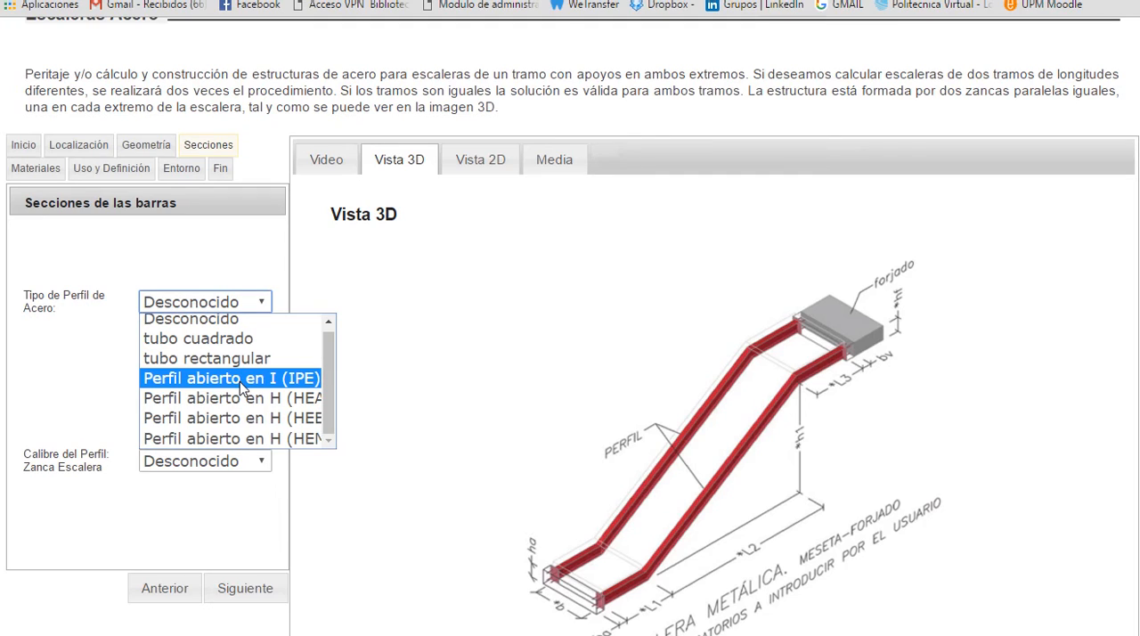
click(240, 384)
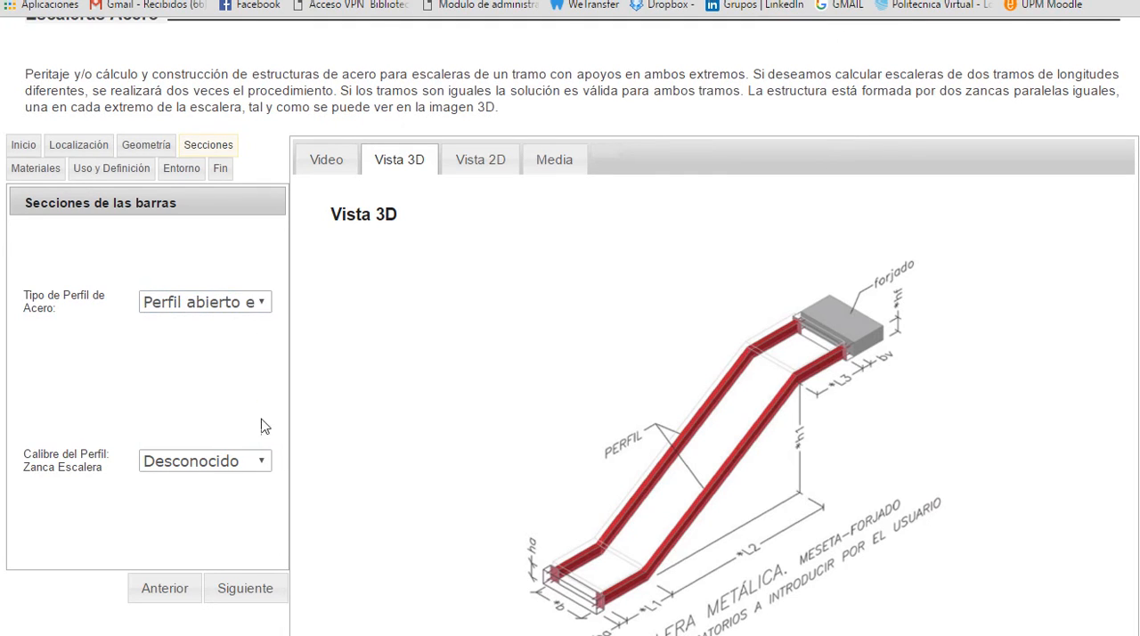
click(264, 469)
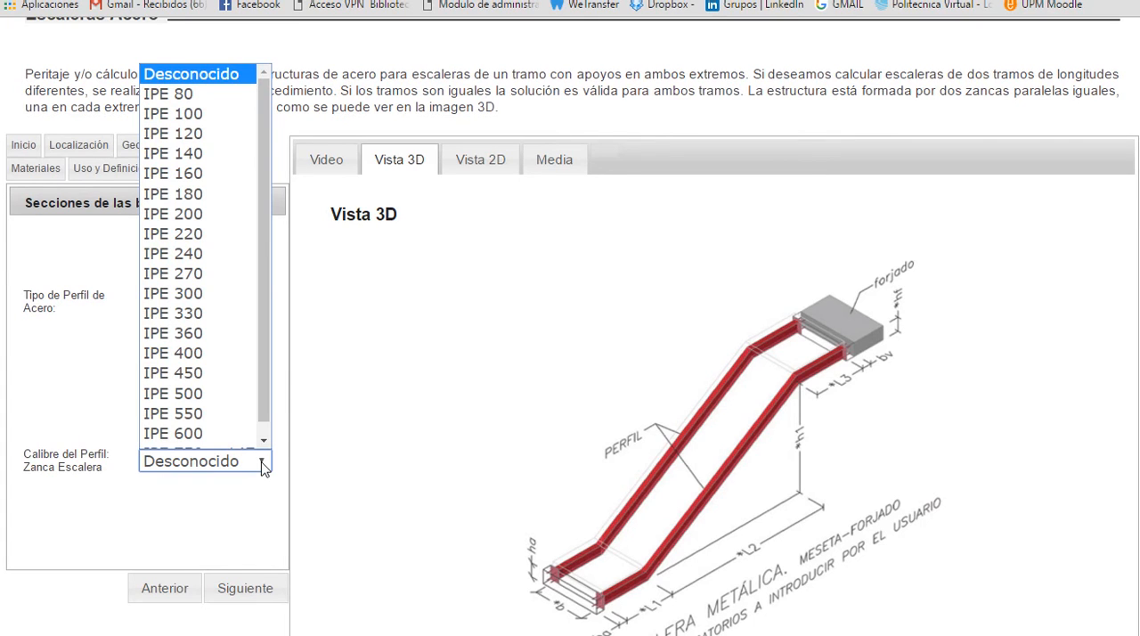
click(263, 464)
click(165, 520)
click(270, 591)
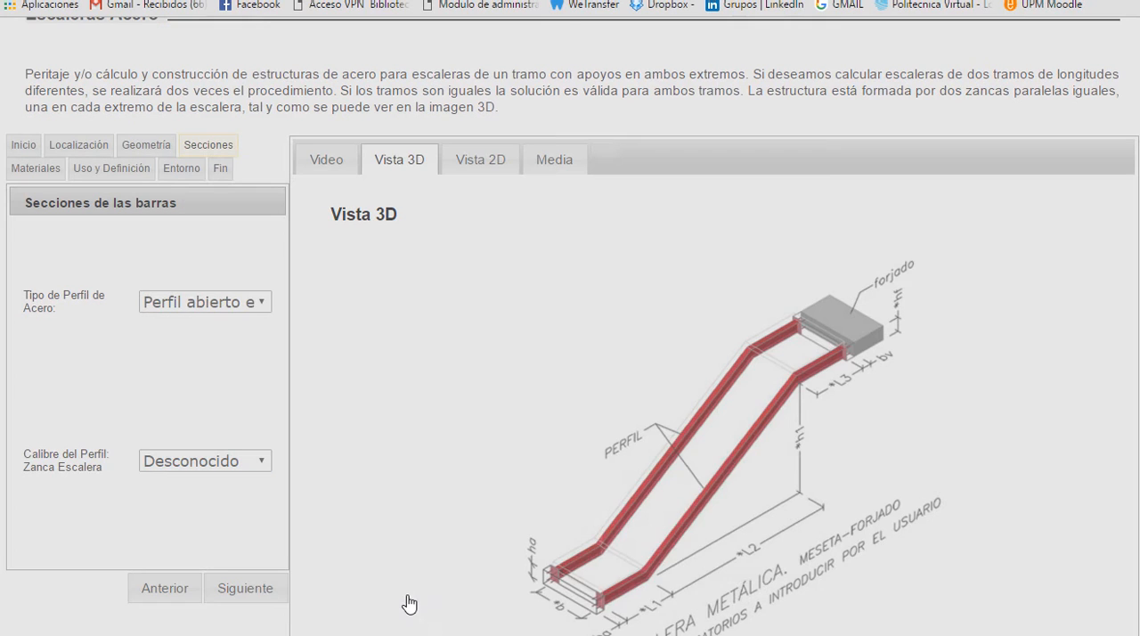
click(498, 592)
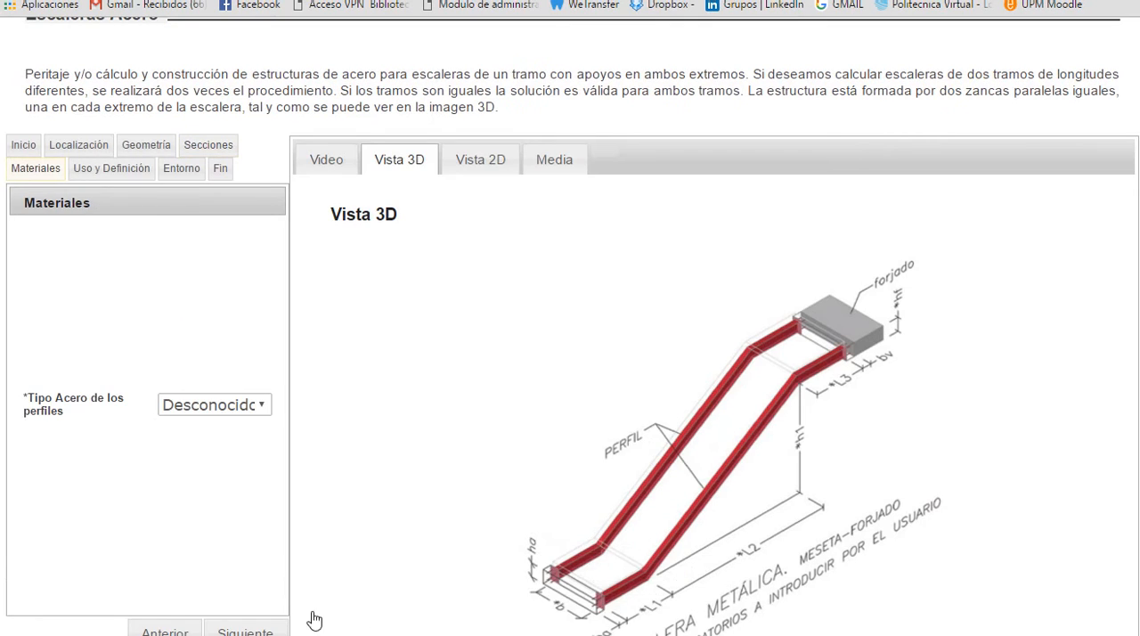
Step: Keep the profiles' steel type as Desconocido and submit and accept the materials data
click(267, 408)
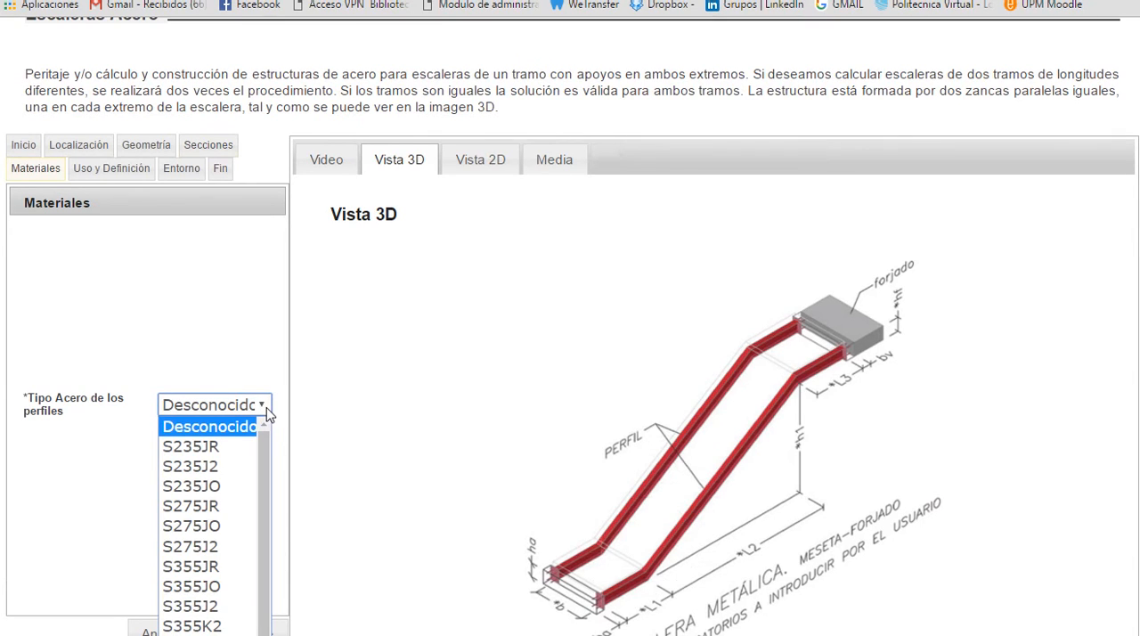
click(264, 406)
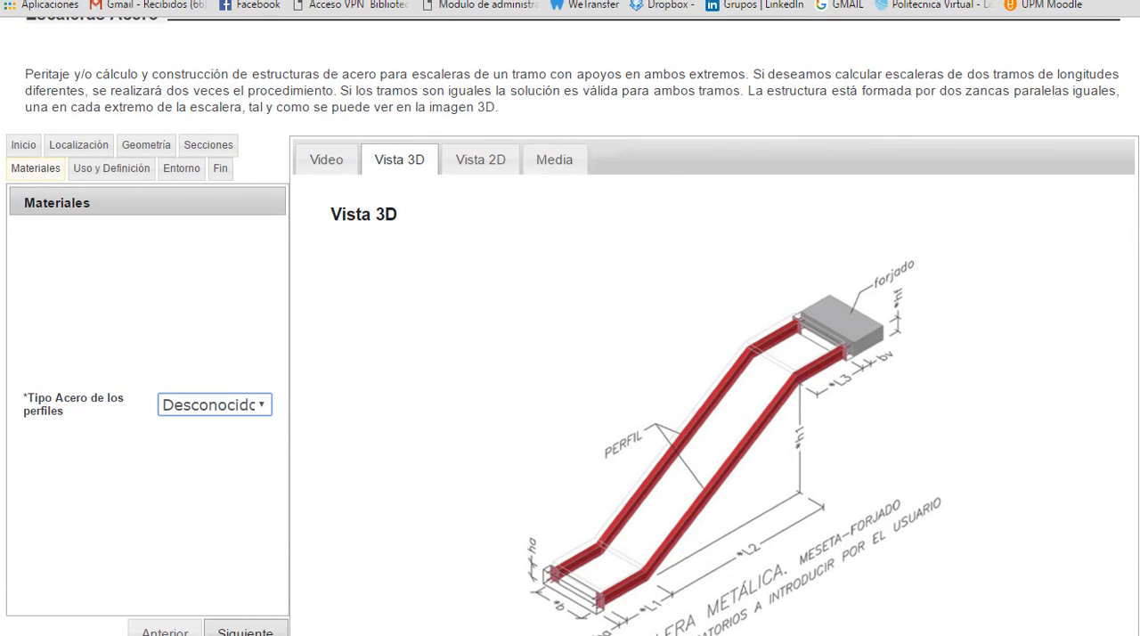
scroll(264, 572, down, 1)
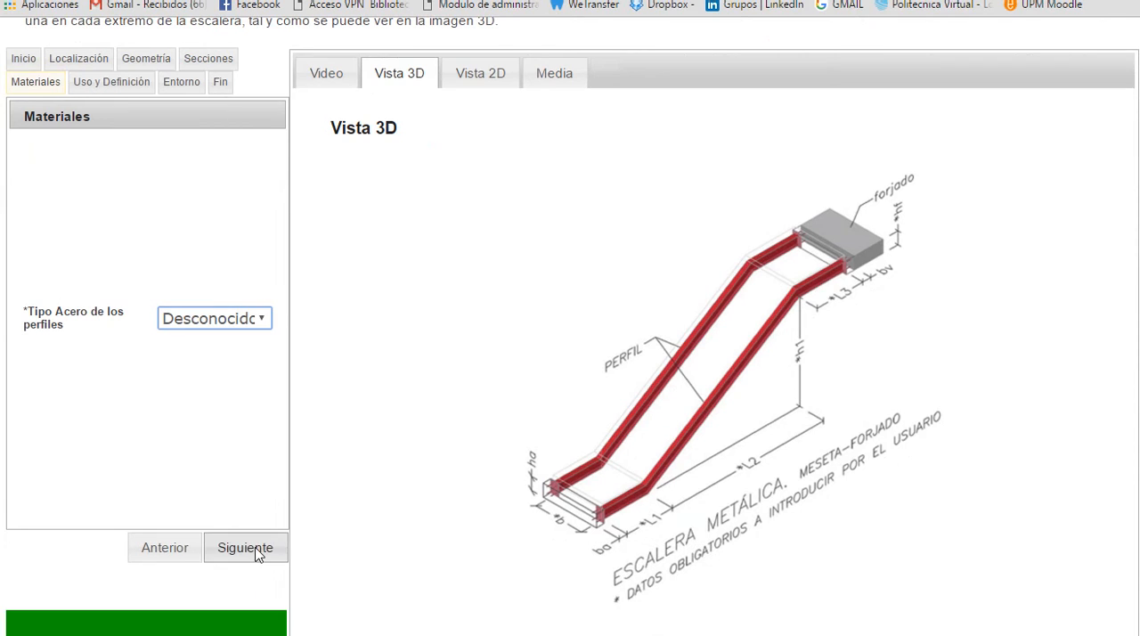
click(256, 550)
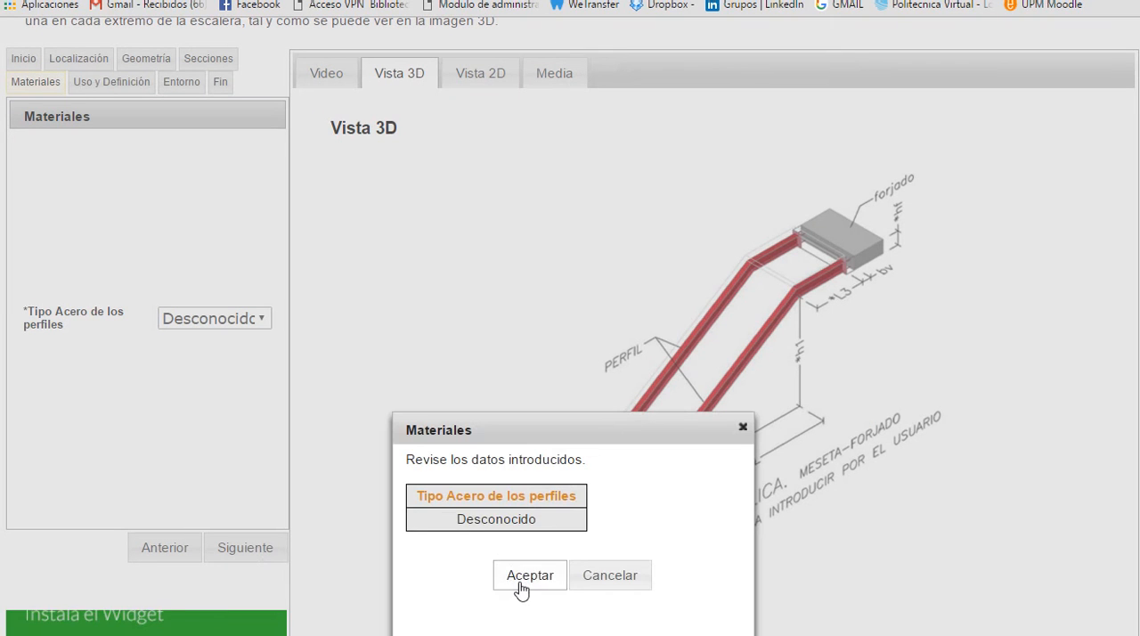
click(521, 583)
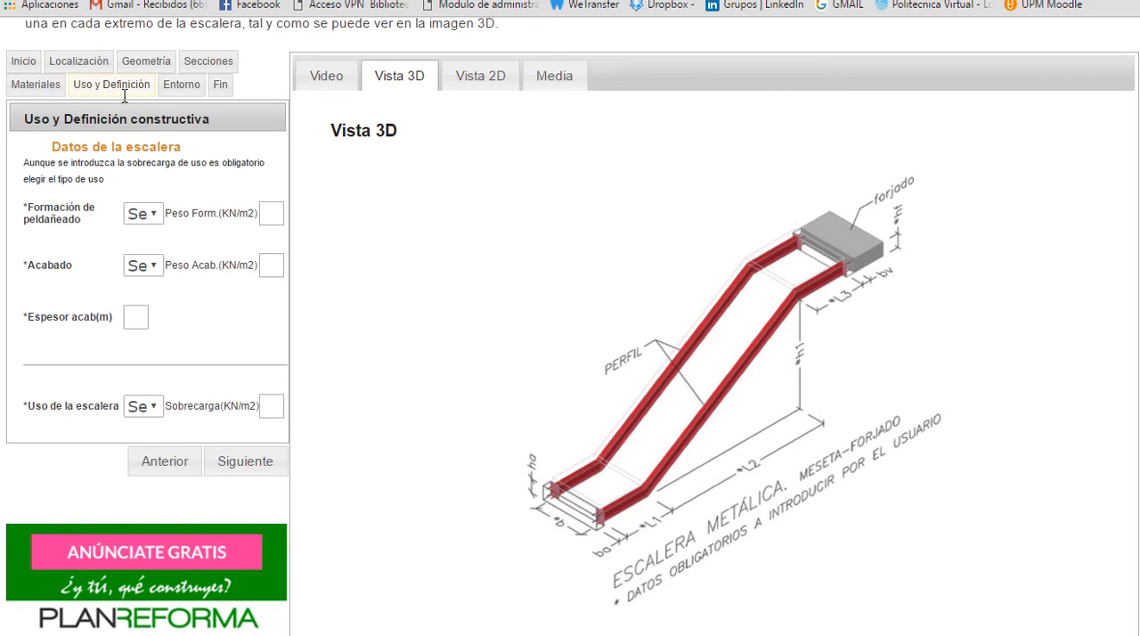
Step: Try Ver valor for the step formation with a weight of 2.0 kN/m2, and clear the weight
click(158, 216)
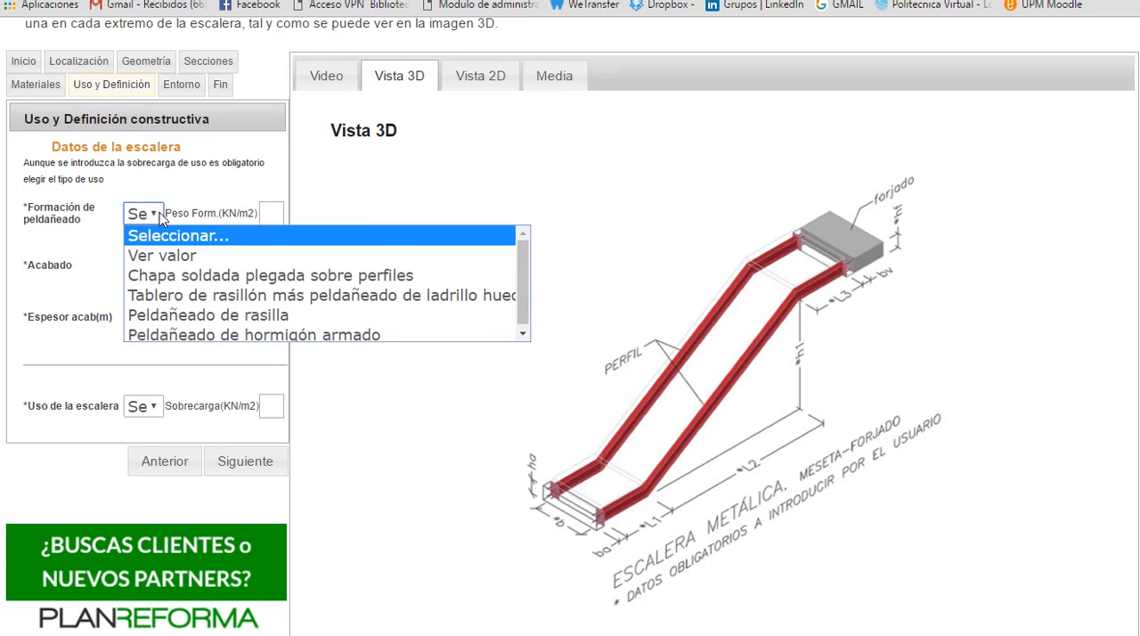
click(167, 262)
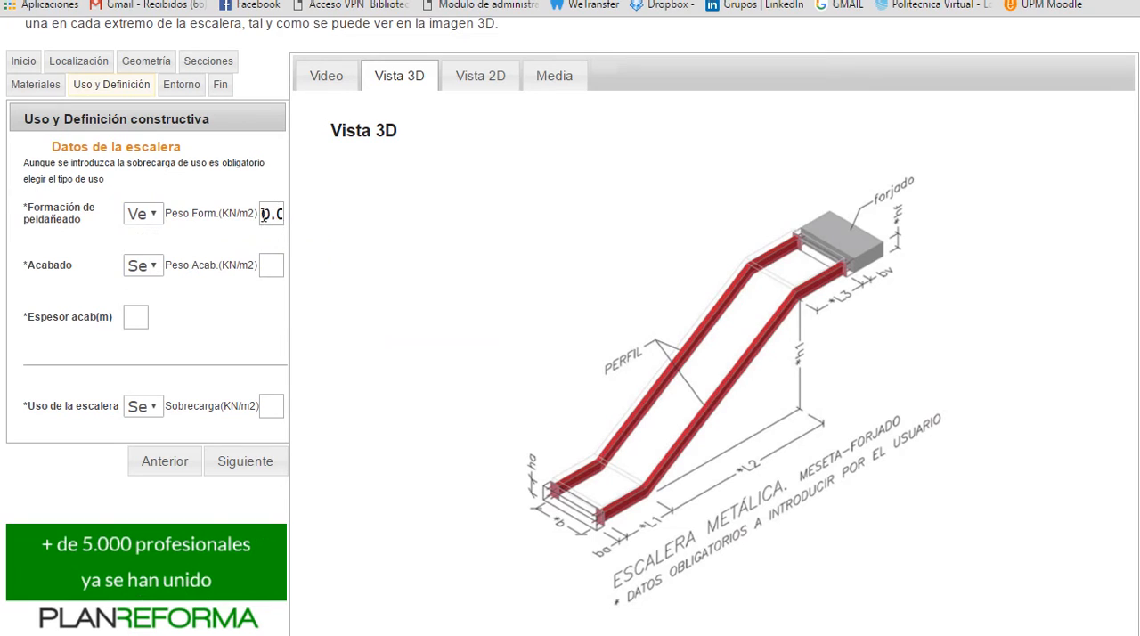
drag(263, 214, 290, 215)
text(2)
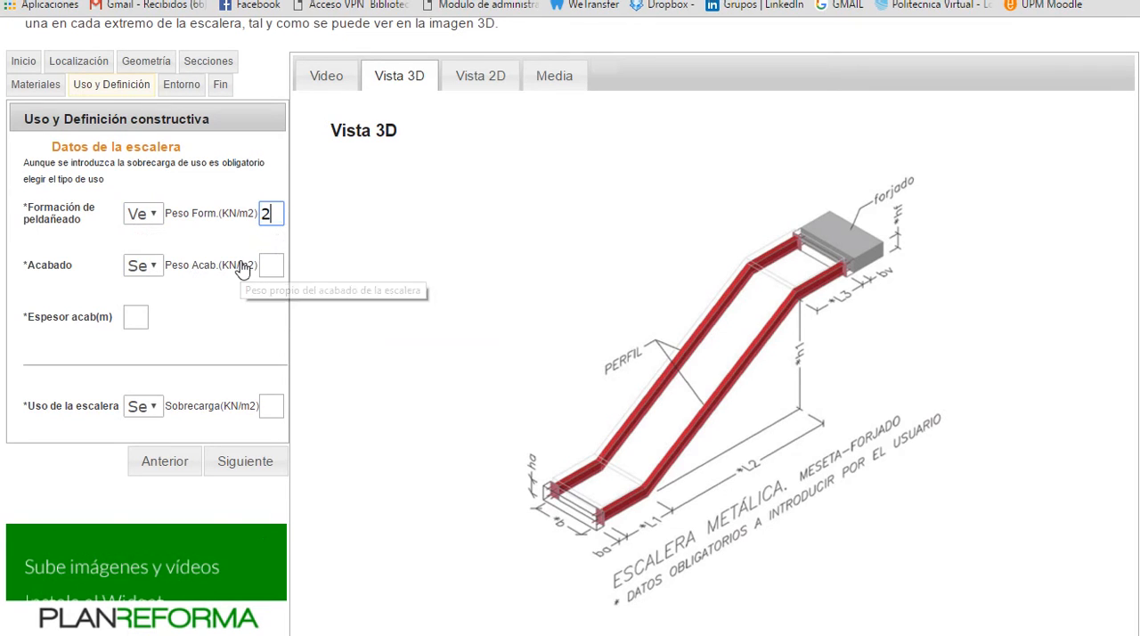
text(.0)
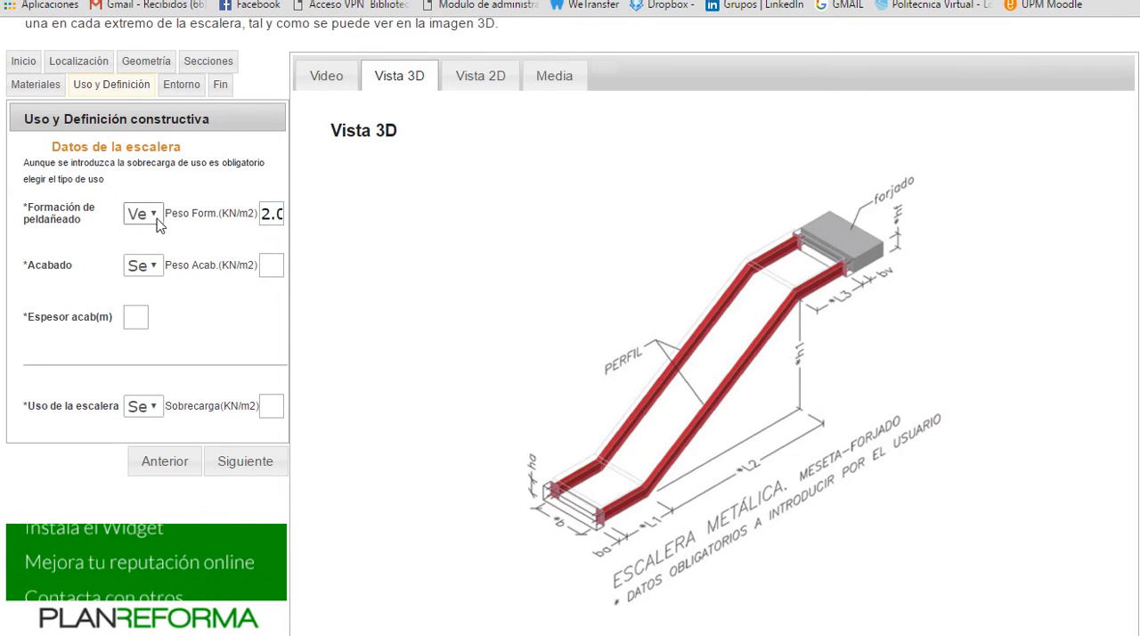
drag(265, 221, 306, 217)
key(BackSpace)
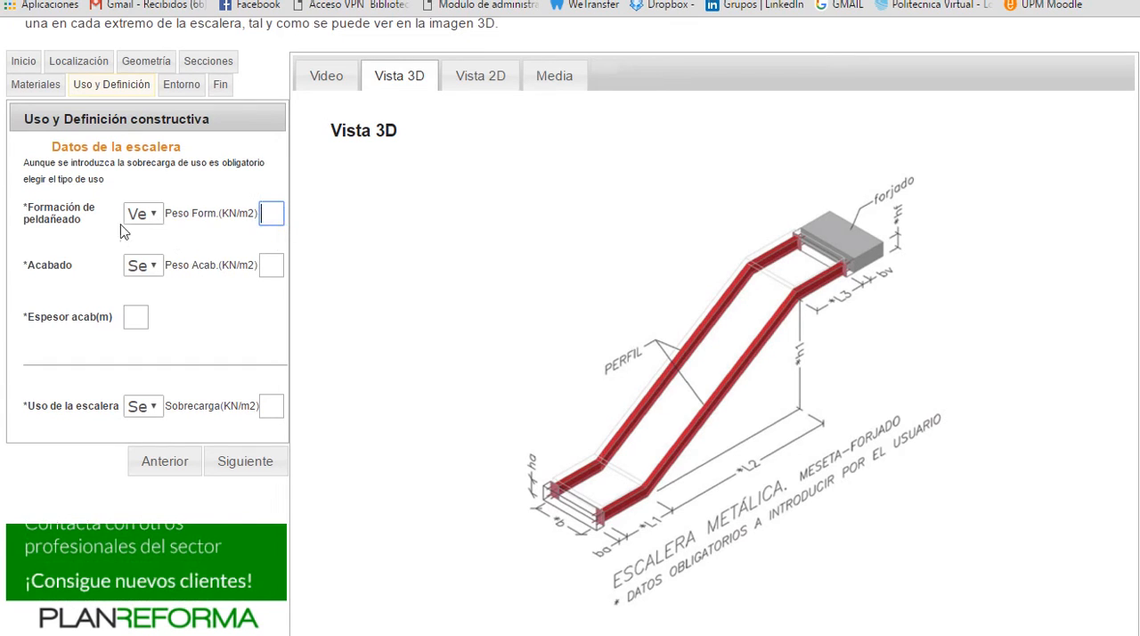
Step: Set the step formation to Tablero de rasillón más peldañeado de ladrillo hueco and the finish to Baldosa hidráulica o cerámica
click(153, 216)
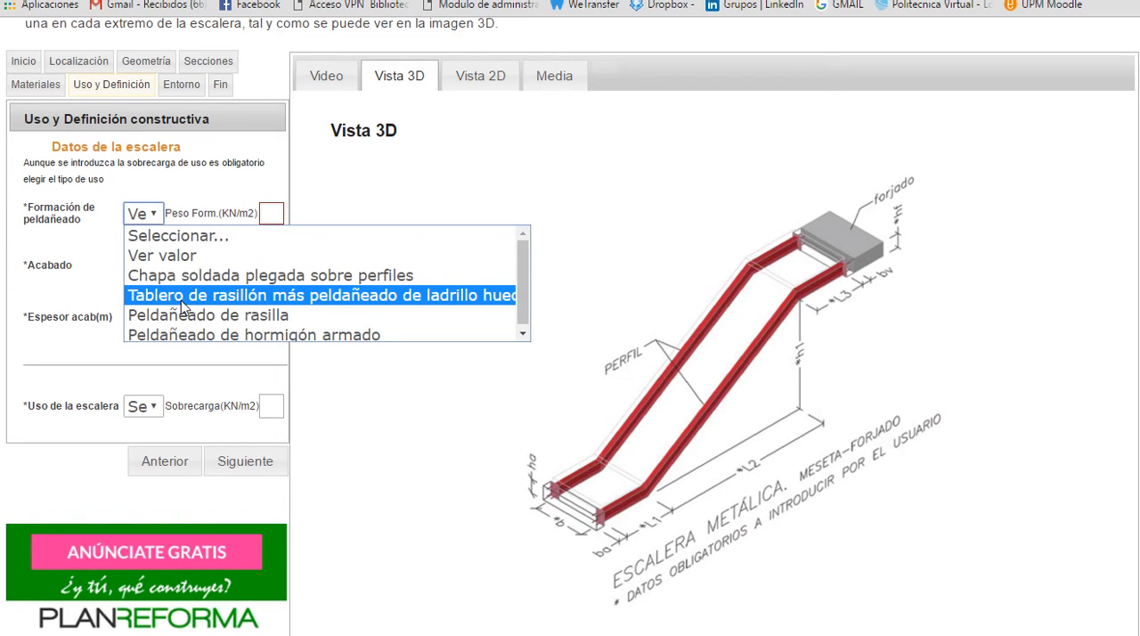
click(181, 304)
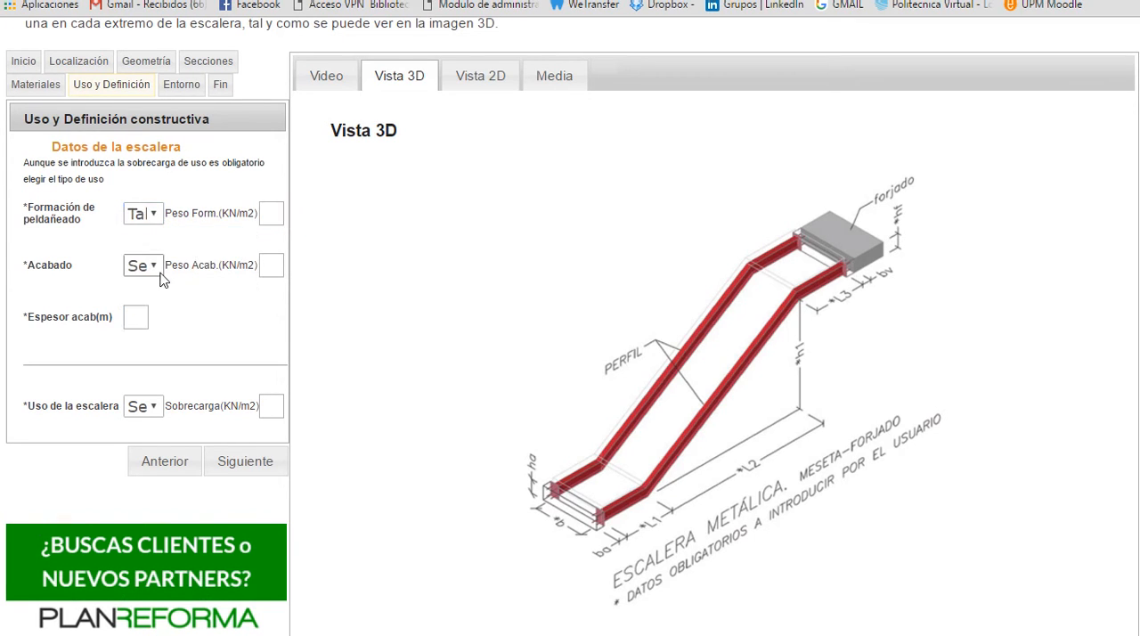
click(155, 267)
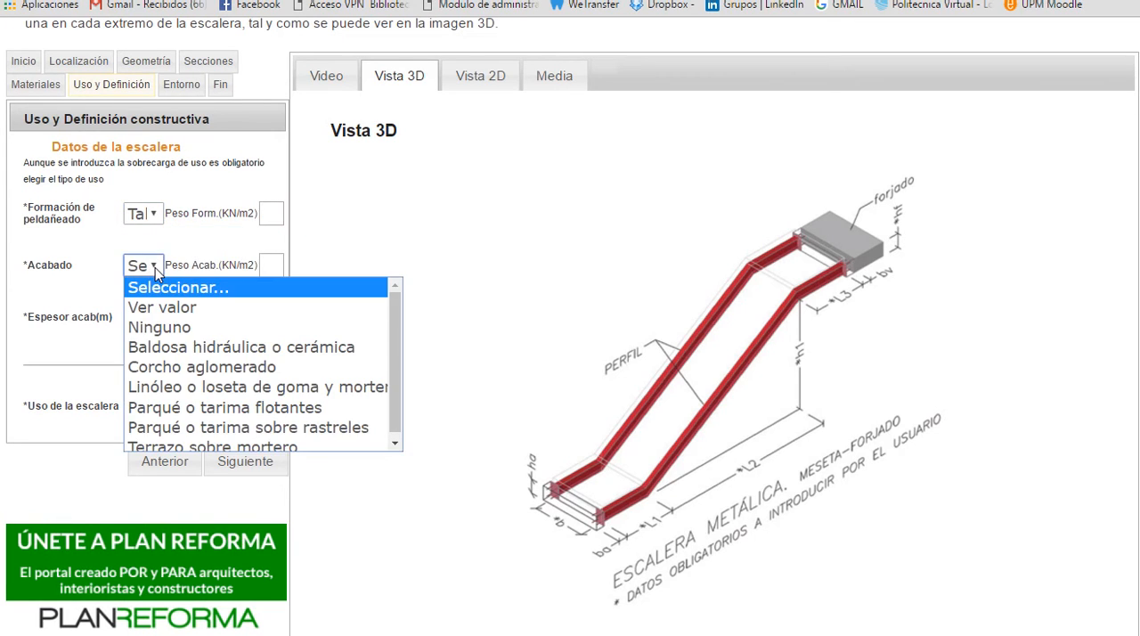
click(179, 356)
Step: Set the finish thickness to 0.1 m and the staircase use to B-Zonas administrativas
click(141, 318)
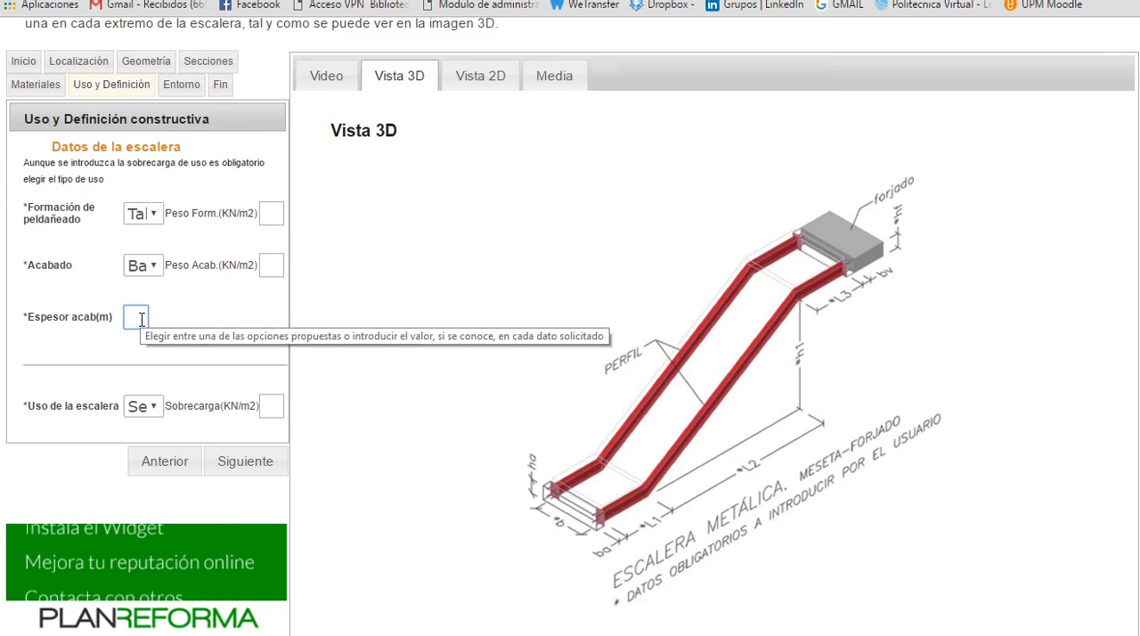
text(10)
click(182, 327)
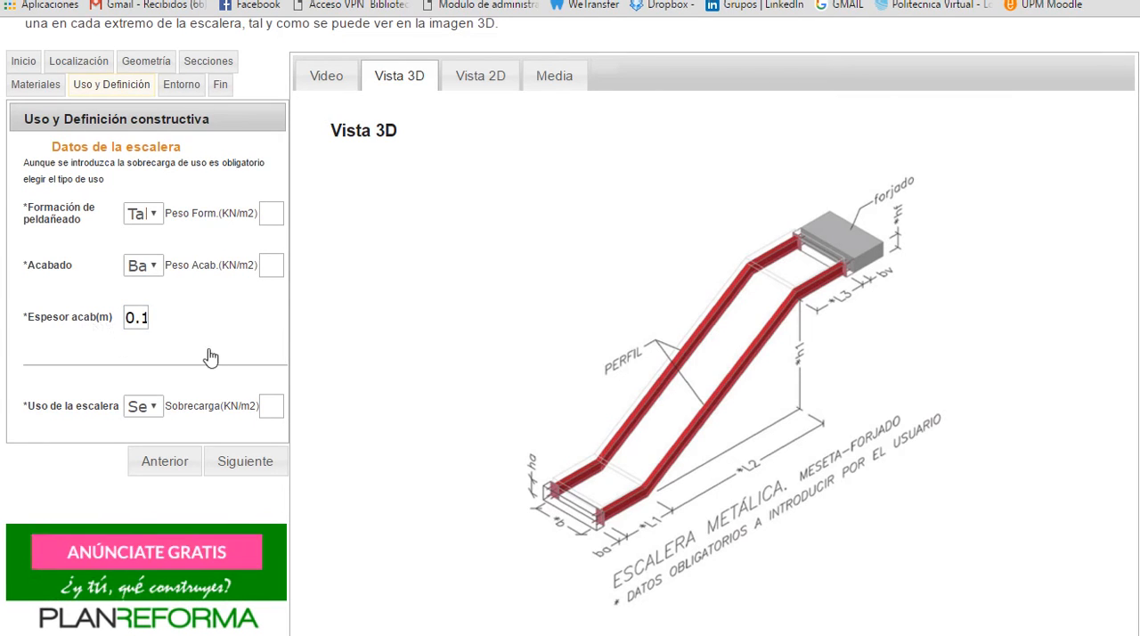
click(144, 405)
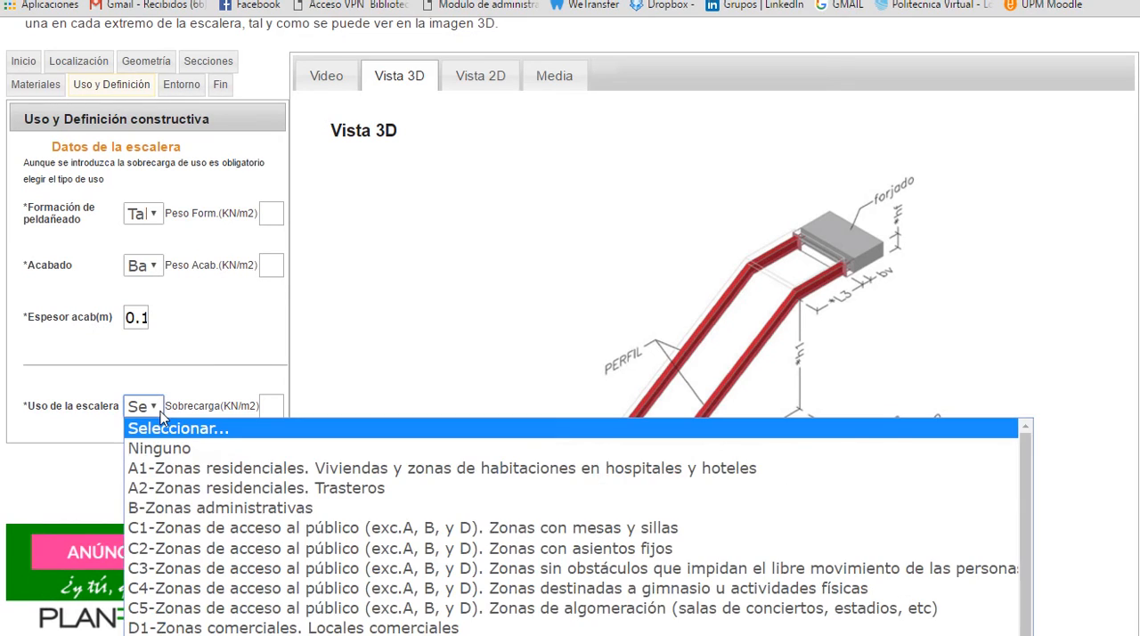
click(183, 507)
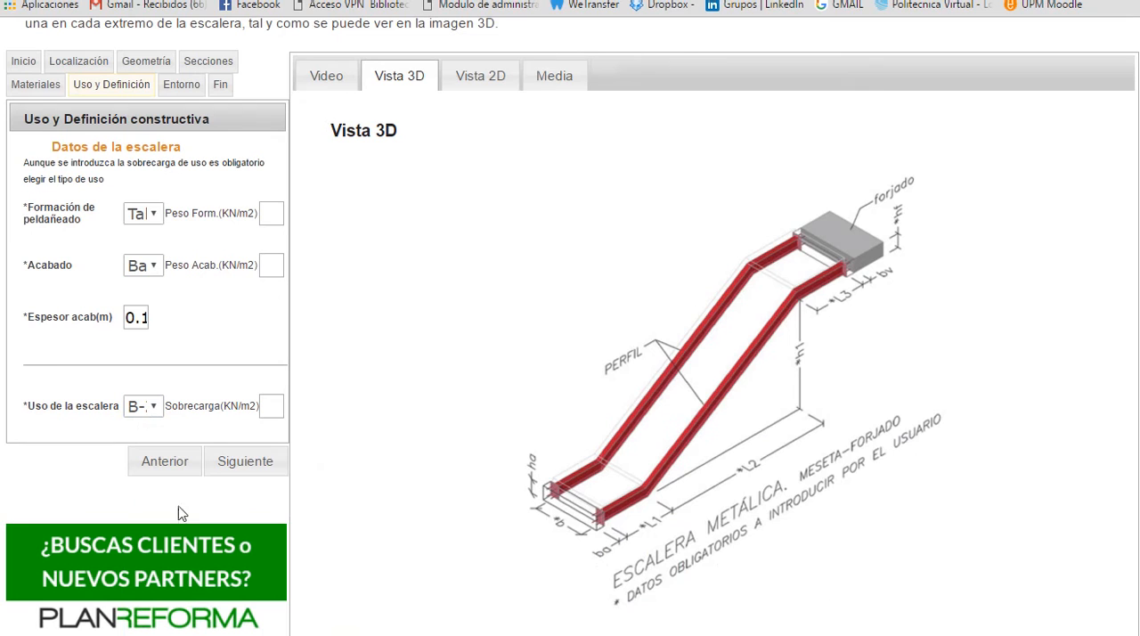
Step: Submit and accept the Uso y Definición and Entorno data, and run the staircase calculation
click(268, 467)
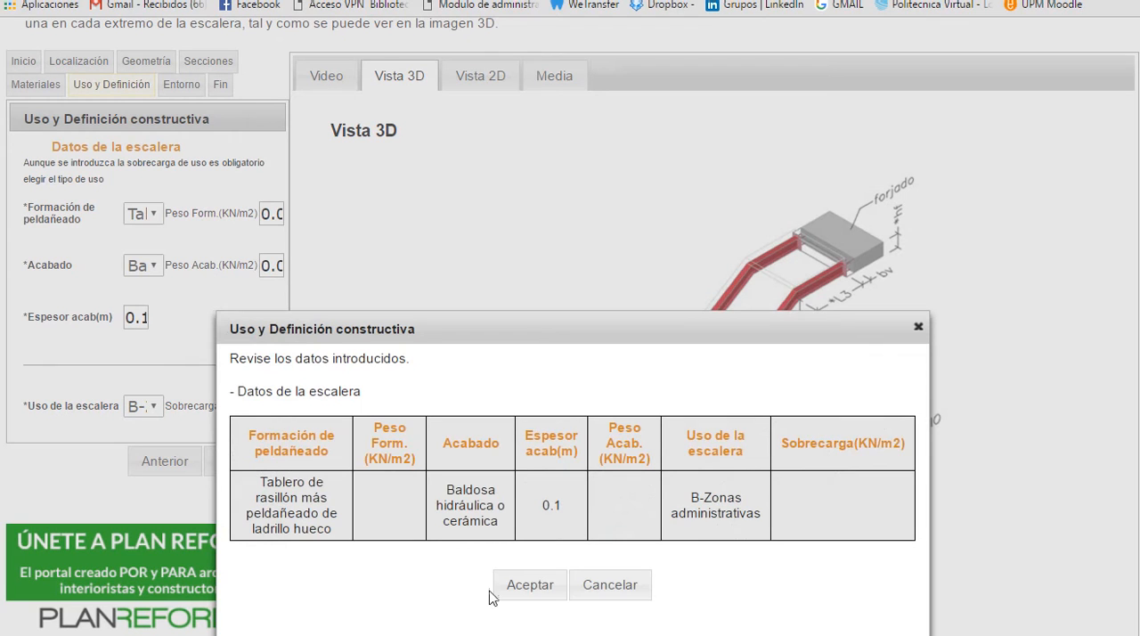
click(532, 585)
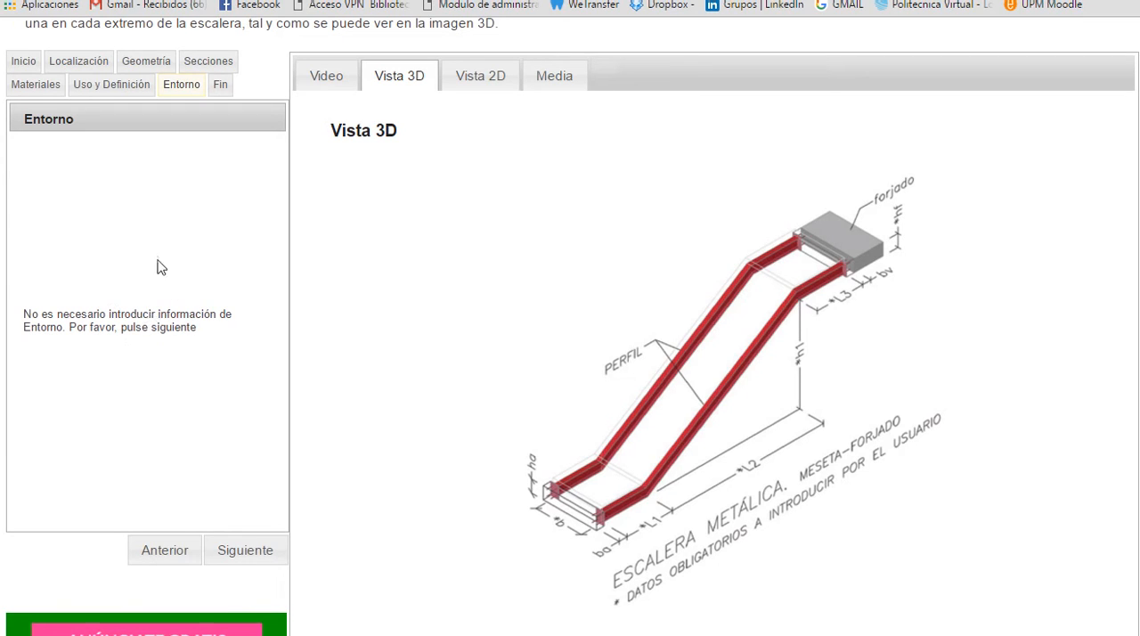
click(254, 555)
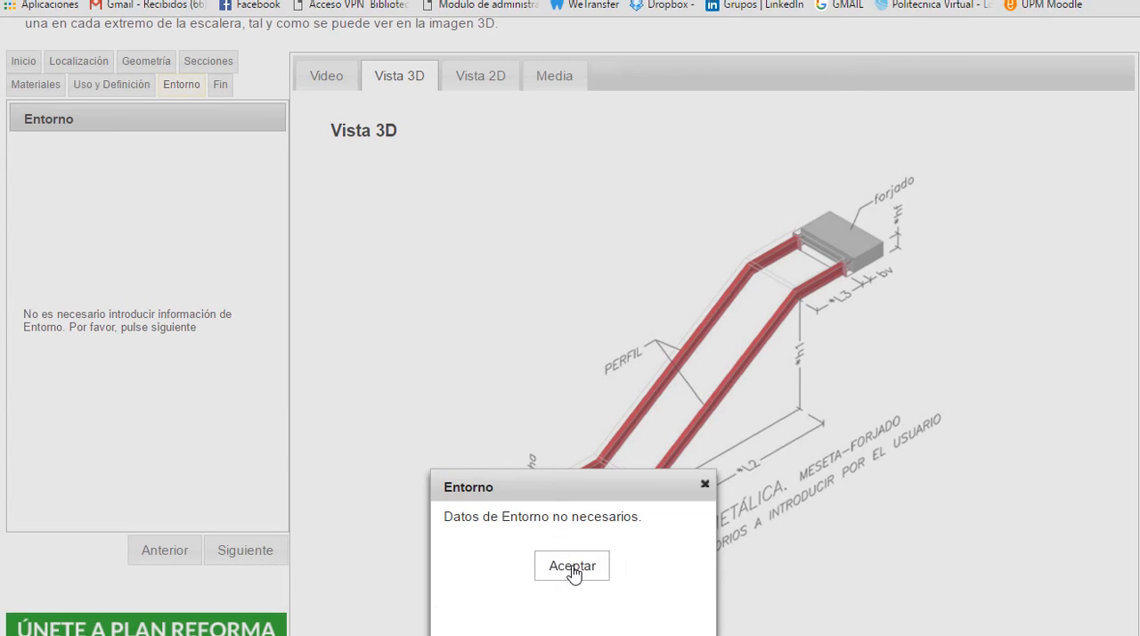
click(572, 567)
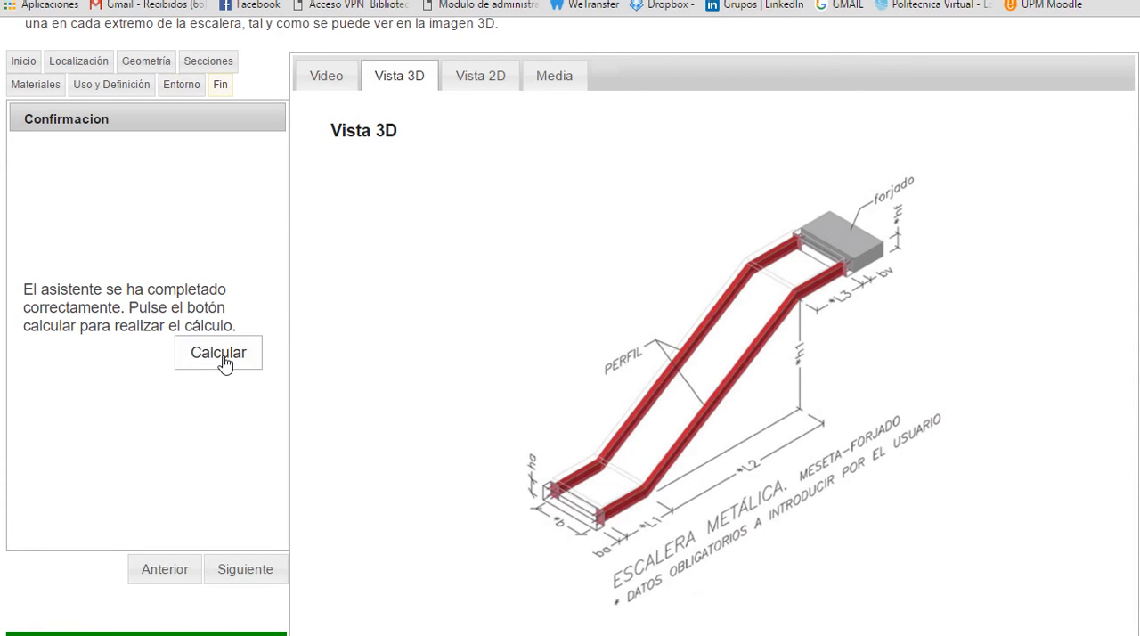
click(222, 356)
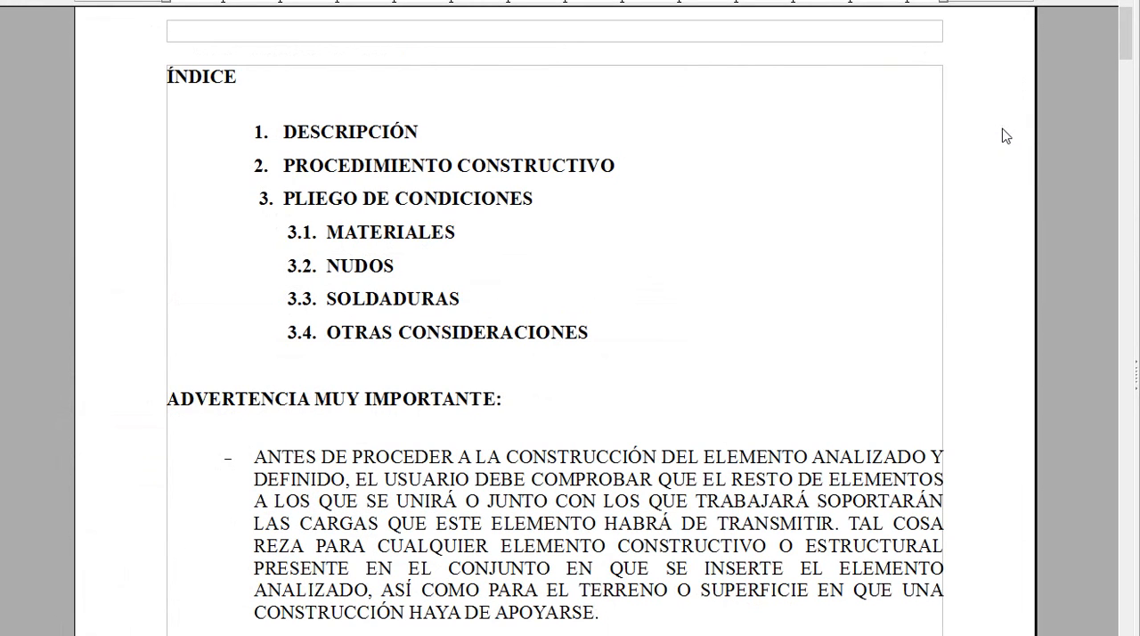
Step: Read the construction report's index, important warnings, Descripción and Procedimiento constructivo sections
scroll(946, 173, down, 5)
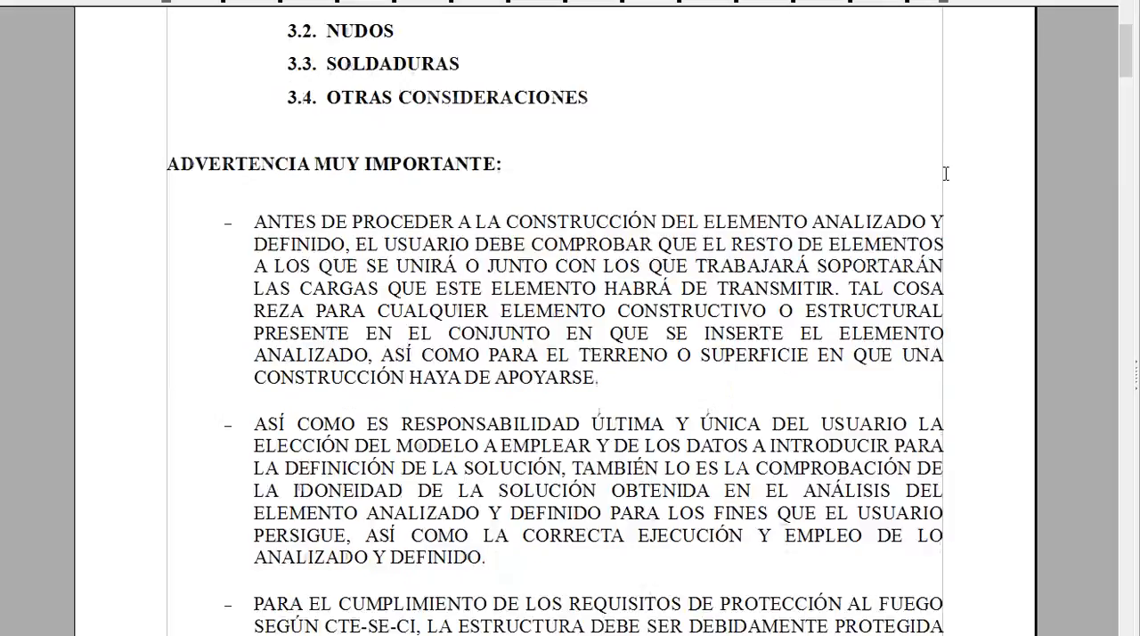
scroll(945, 173, down, 15)
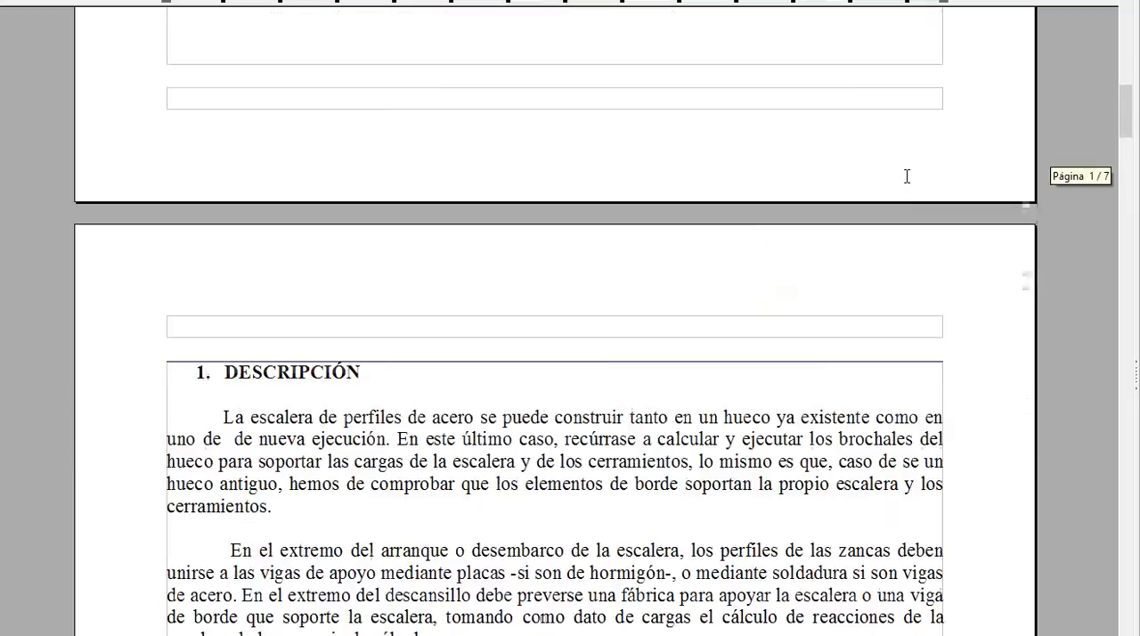
scroll(905, 174, down, 8)
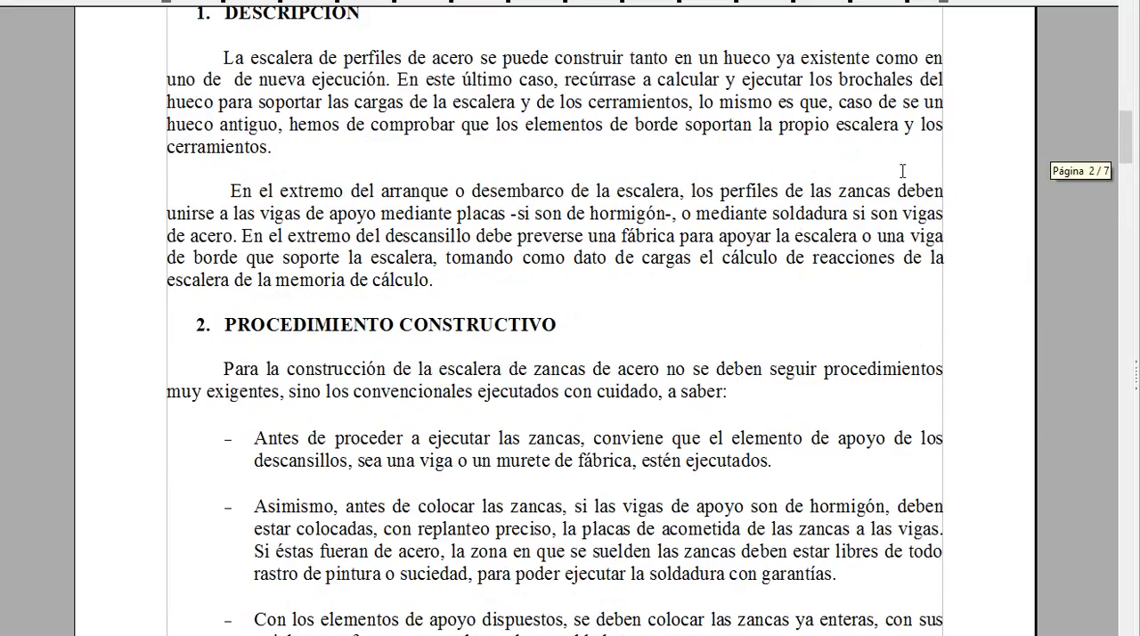
scroll(902, 171, down, 4)
scroll(902, 171, down, 20)
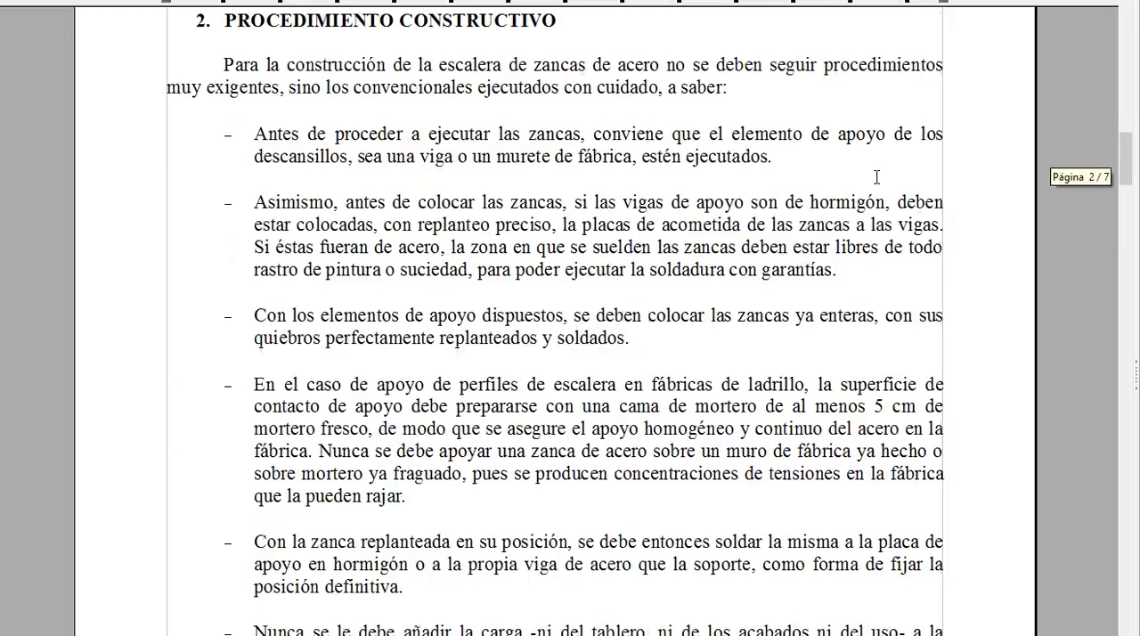
scroll(876, 177, down, 14)
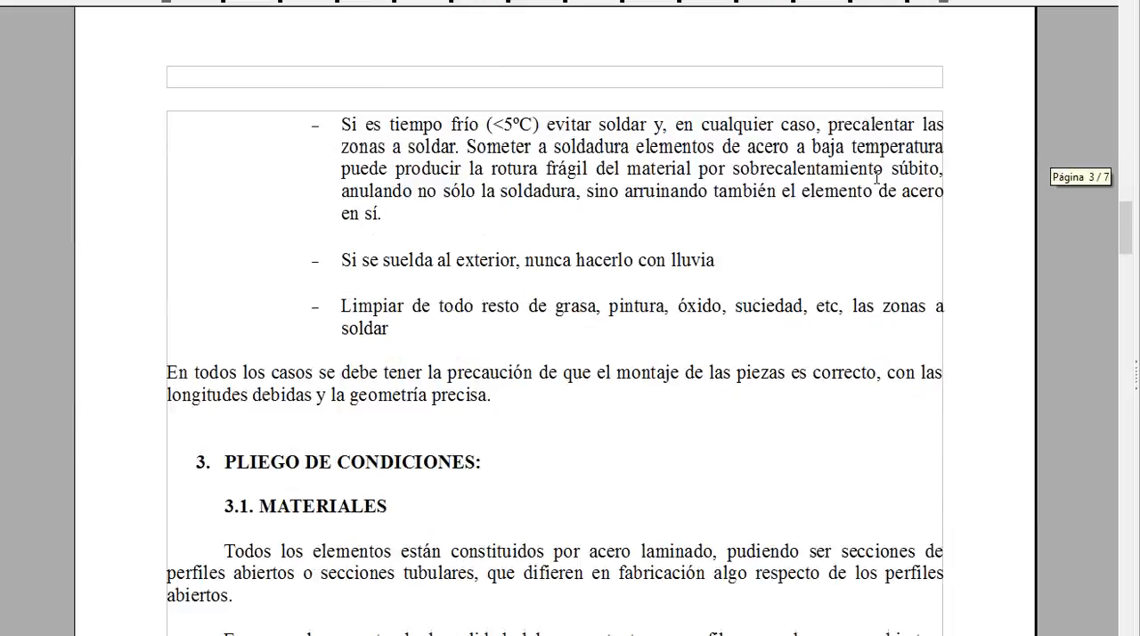
Step: Review the Pliego de condiciones in the construction report, covering materials, joints, welds and other considerations
scroll(876, 176, down, 15)
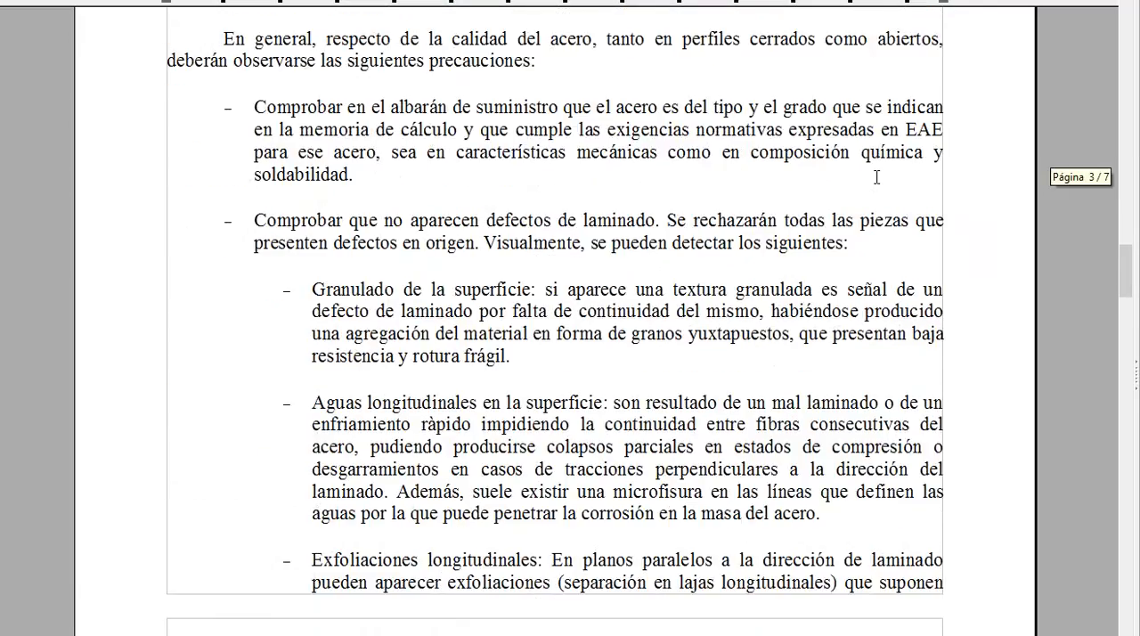
scroll(879, 180, down, 20)
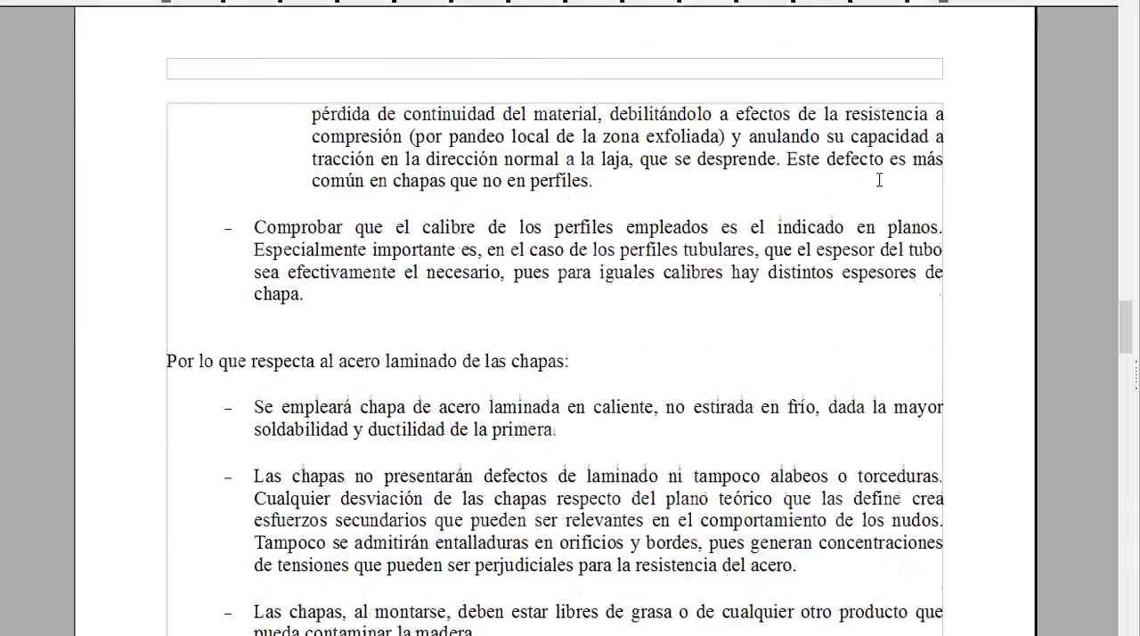
scroll(878, 180, down, 20)
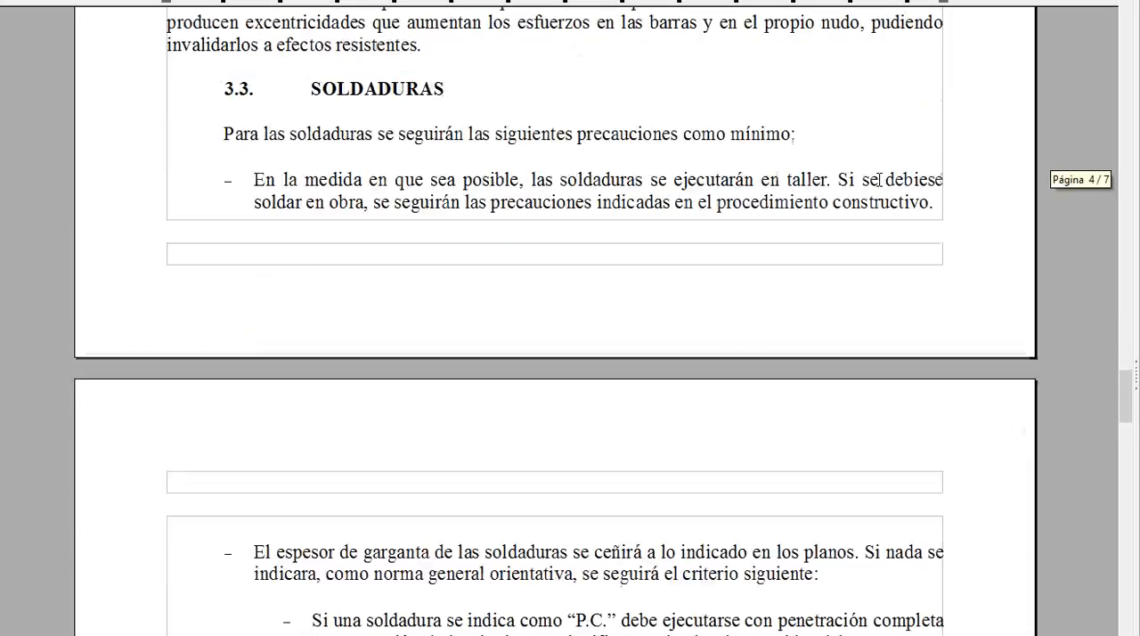
scroll(879, 179, down, 20)
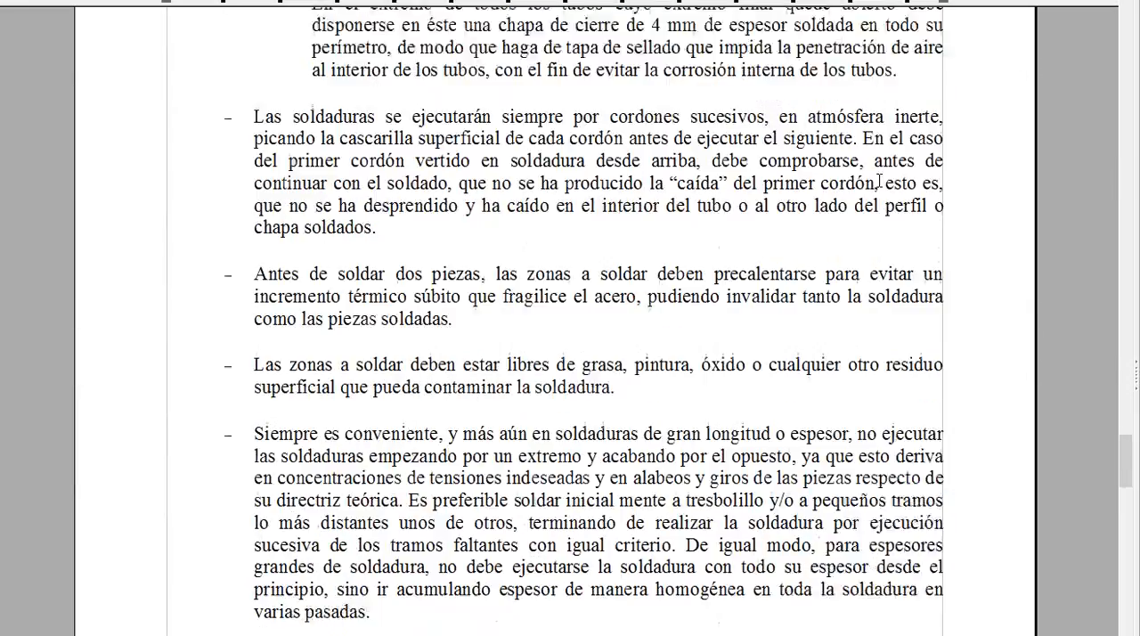
scroll(879, 180, down, 20)
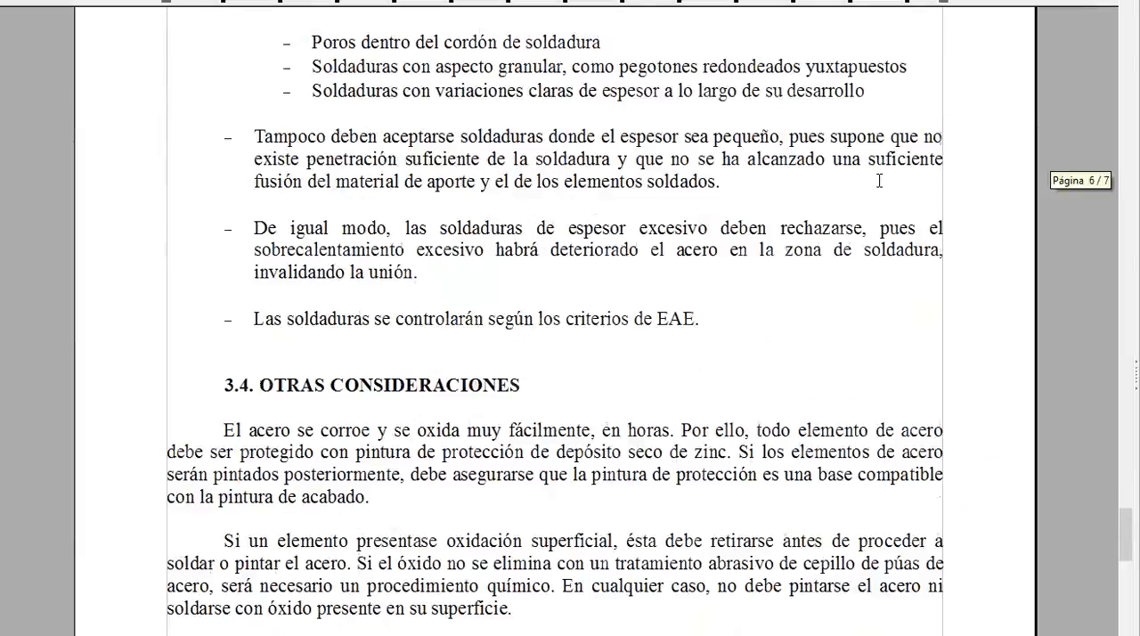
scroll(879, 180, down, 8)
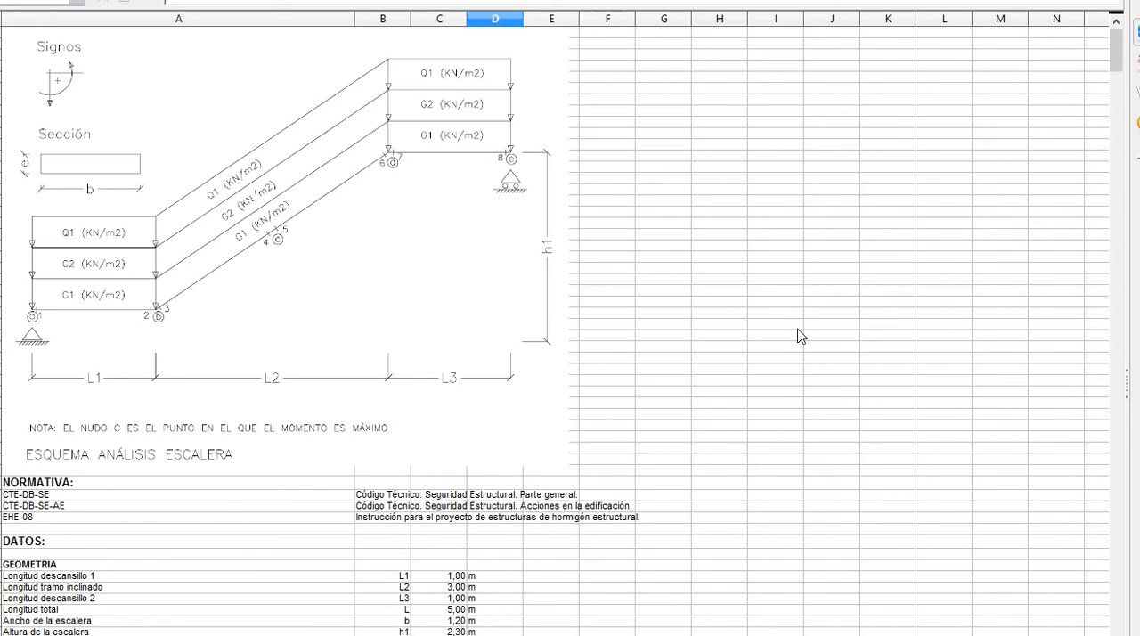
Step: Examine the calculation spreadsheet's staircase analysis diagram, applicable standards, geometry data and characteristic loads
ctrl+scroll(799, 336, up, 3)
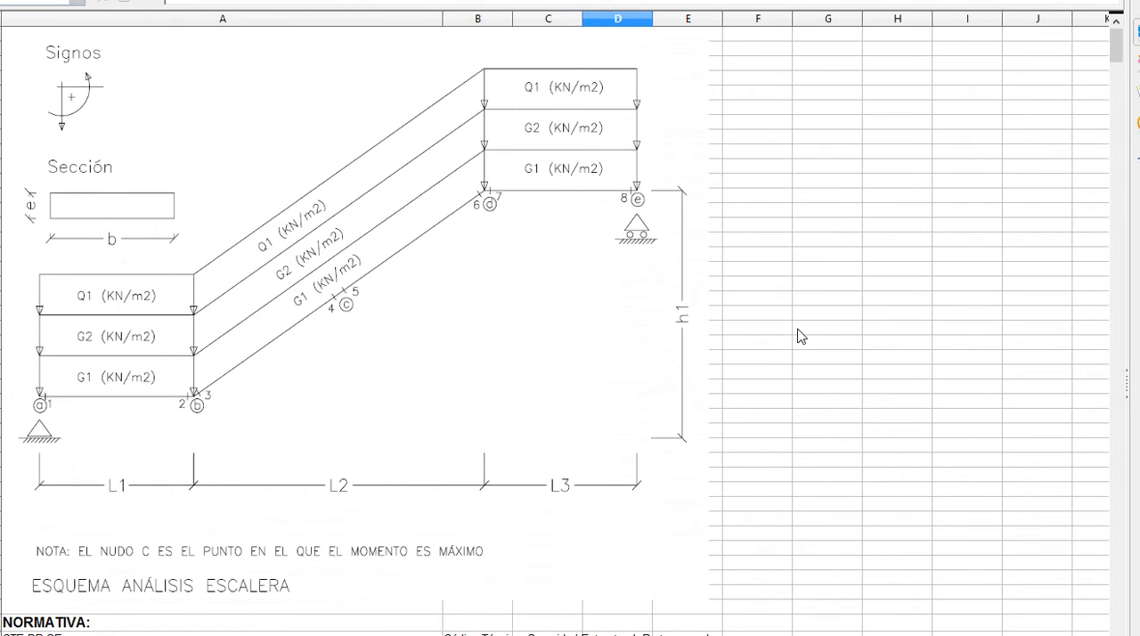
scroll(799, 335, down, 1)
scroll(748, 537, down, 3)
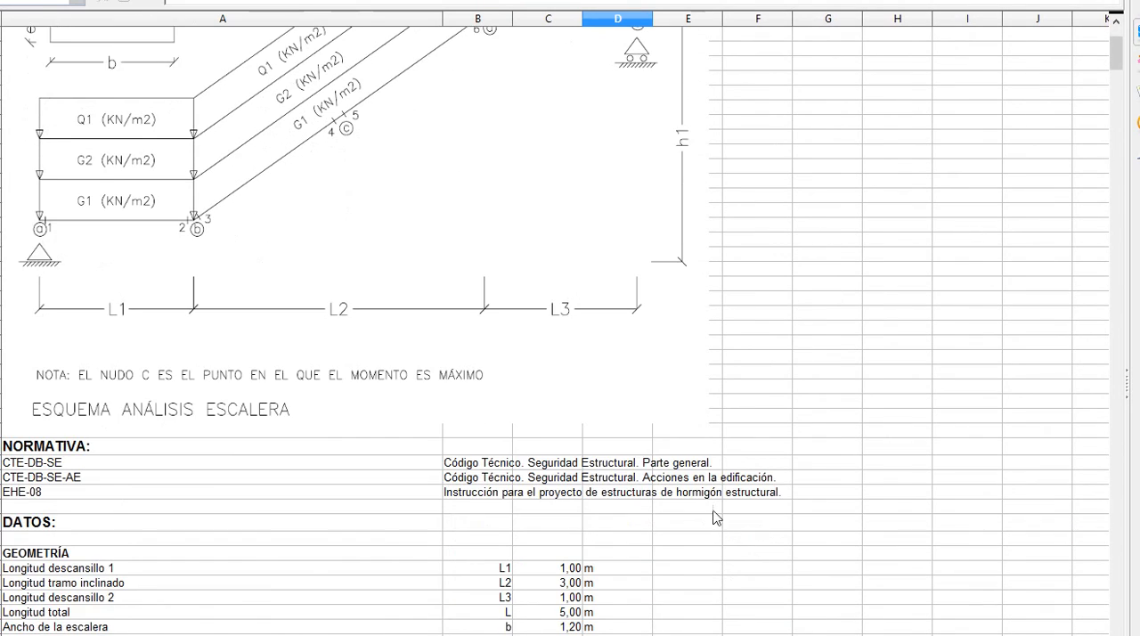
scroll(828, 406, down, 2)
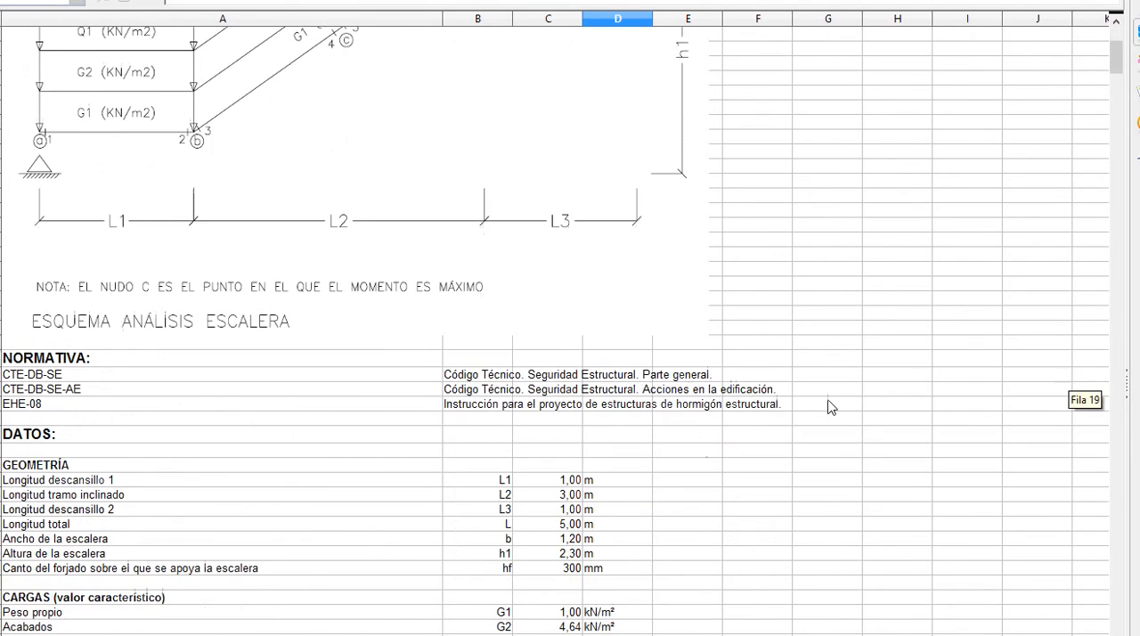
scroll(828, 406, down, 1)
scroll(828, 406, down, 1)
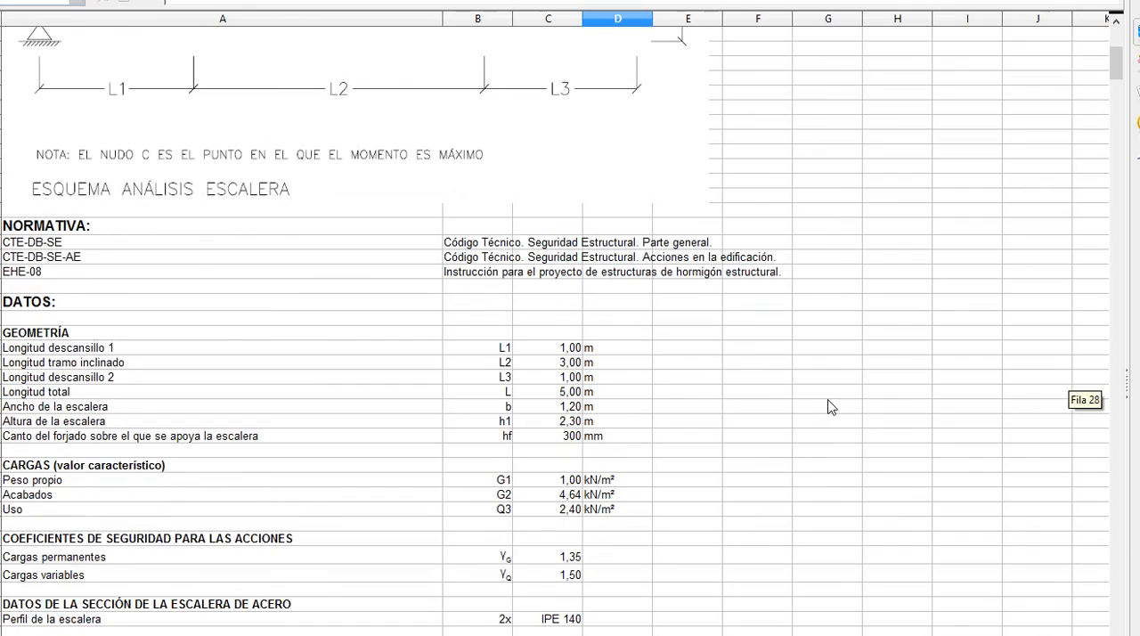
scroll(656, 358, down, 1)
scroll(639, 329, down, 1)
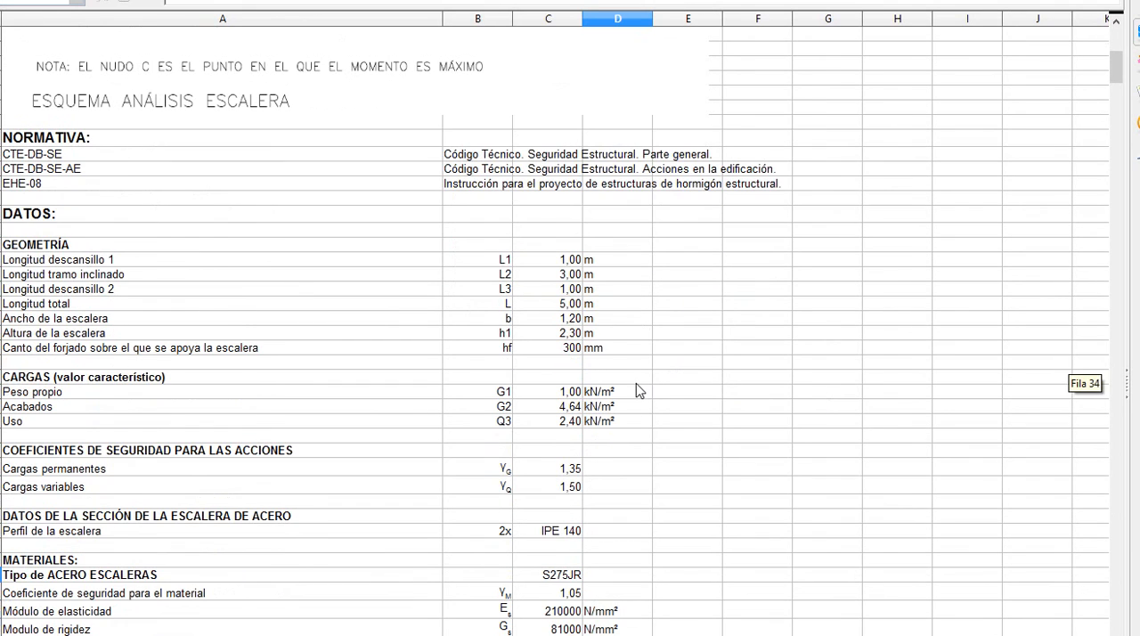
click(636, 391)
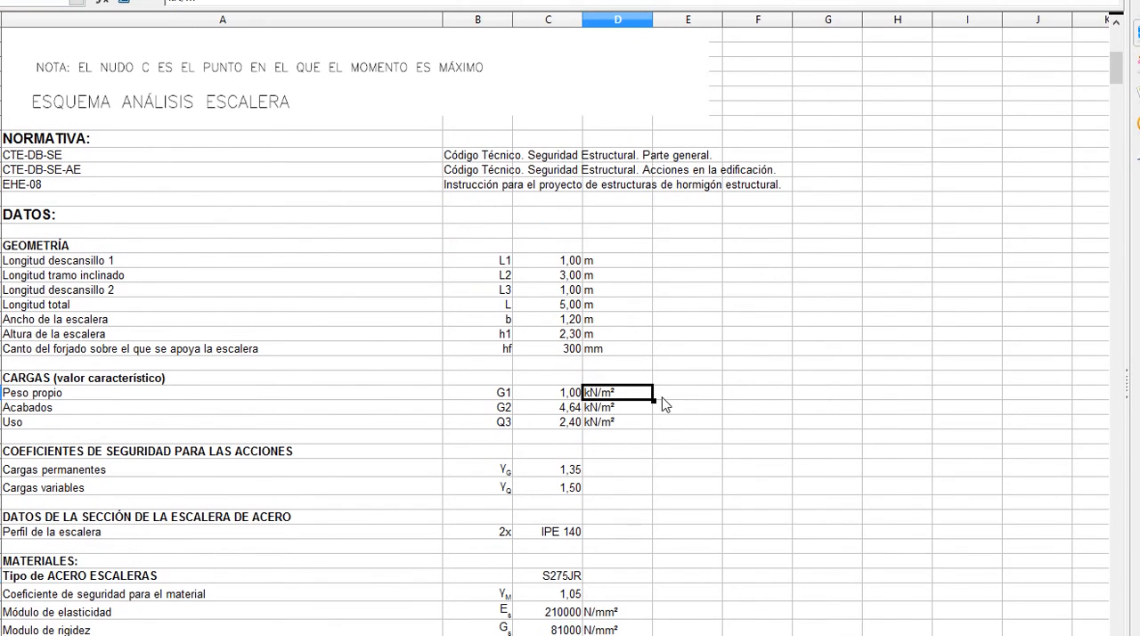
Step: Check the safety coefficients, the staircase steel profile and the material properties in the spreadsheet's Datos section
scroll(661, 401, down, 1)
scroll(662, 402, down, 1)
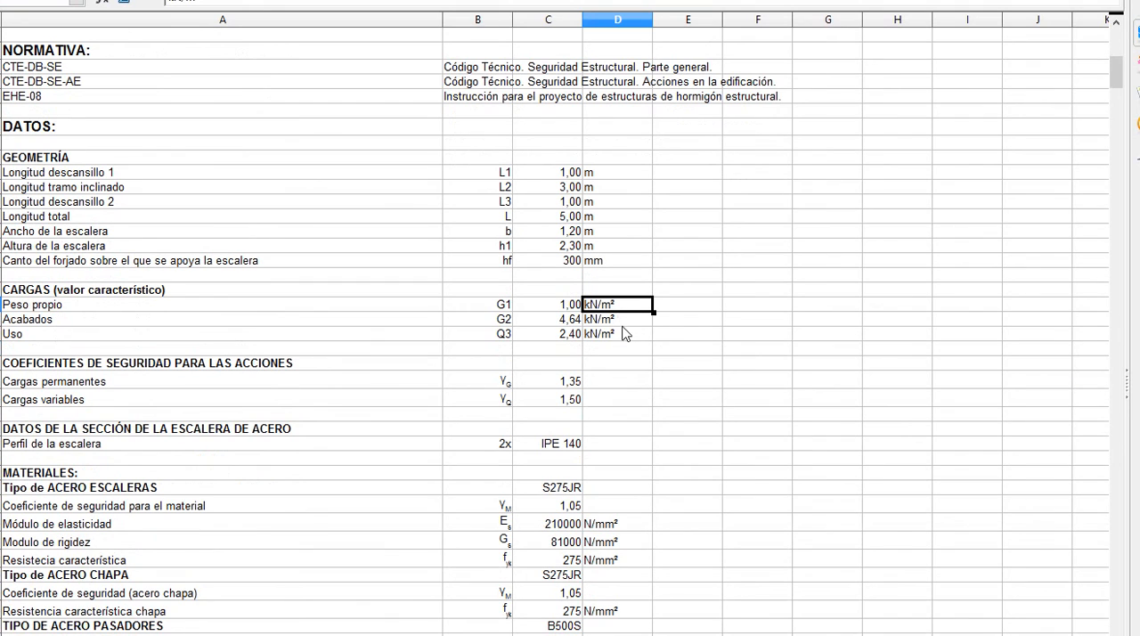
scroll(632, 325, down, 1)
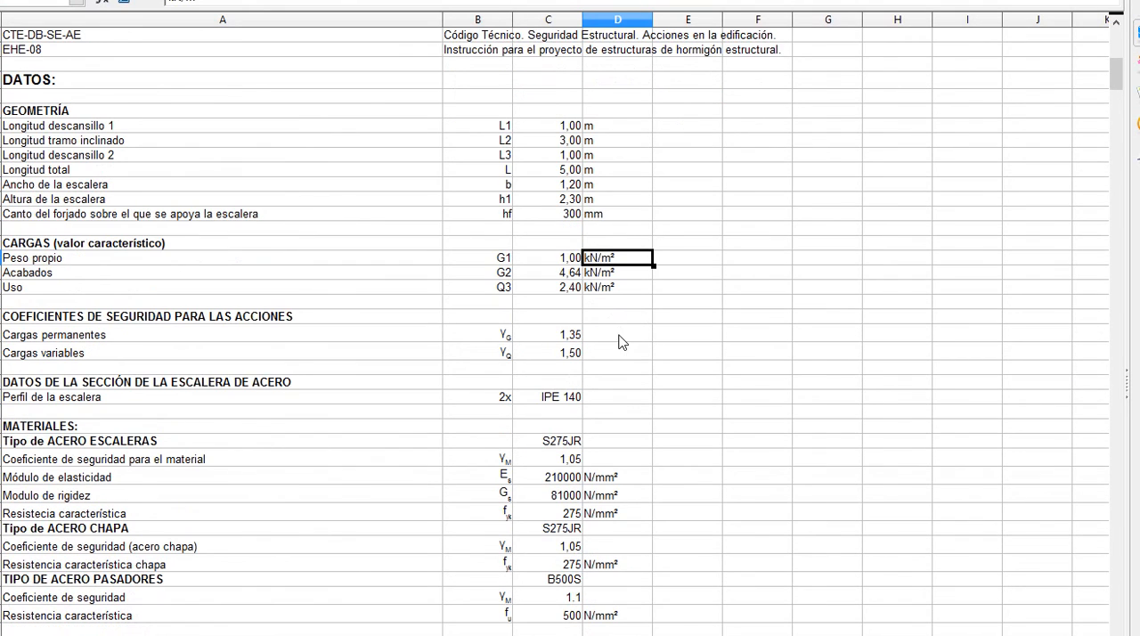
scroll(621, 341, down, 1)
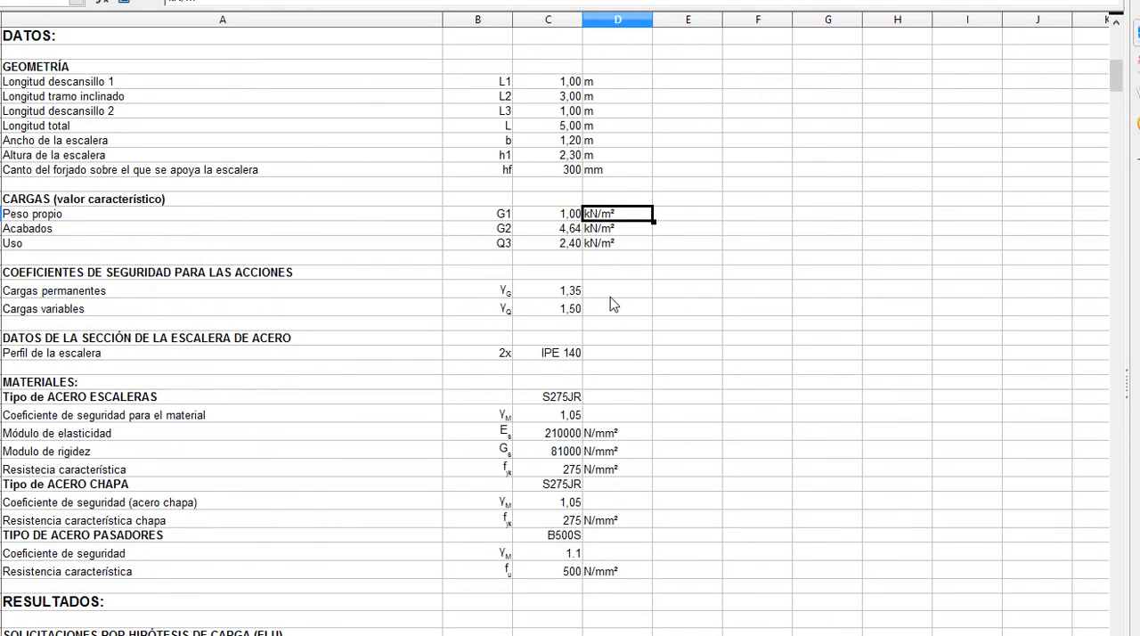
scroll(632, 326, down, 1)
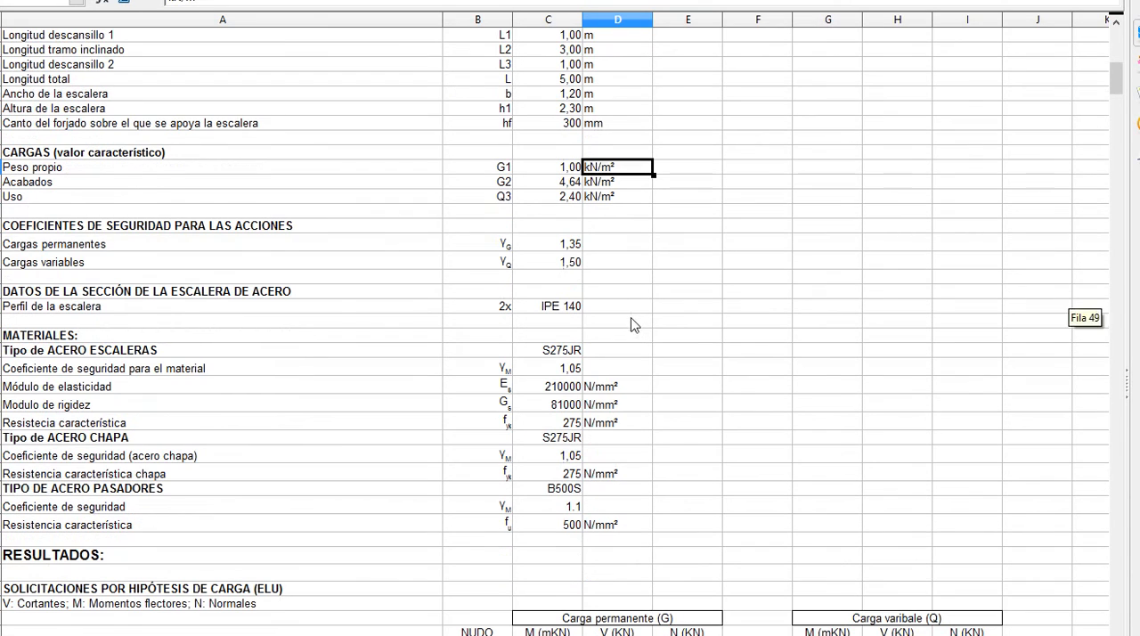
click(568, 310)
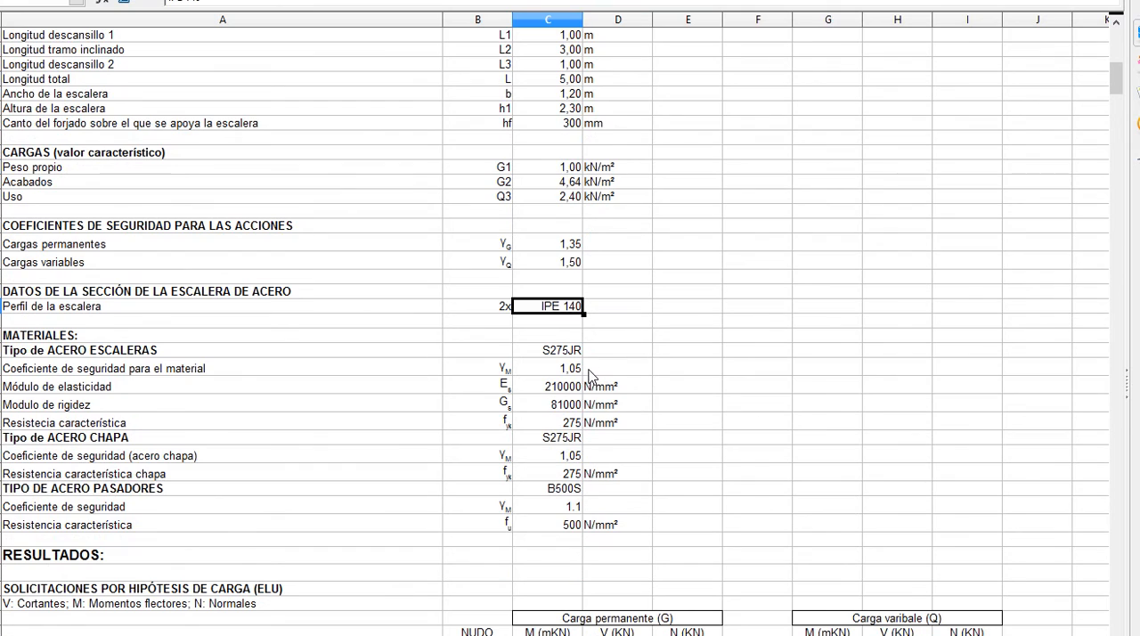
scroll(588, 376, down, 1)
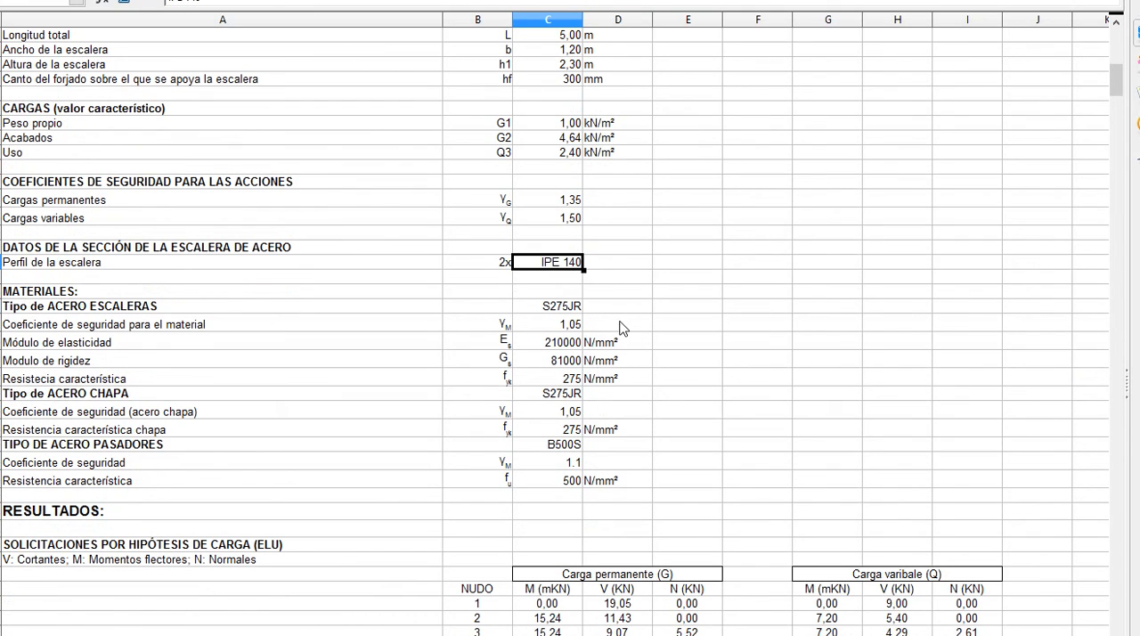
scroll(622, 329, down, 1)
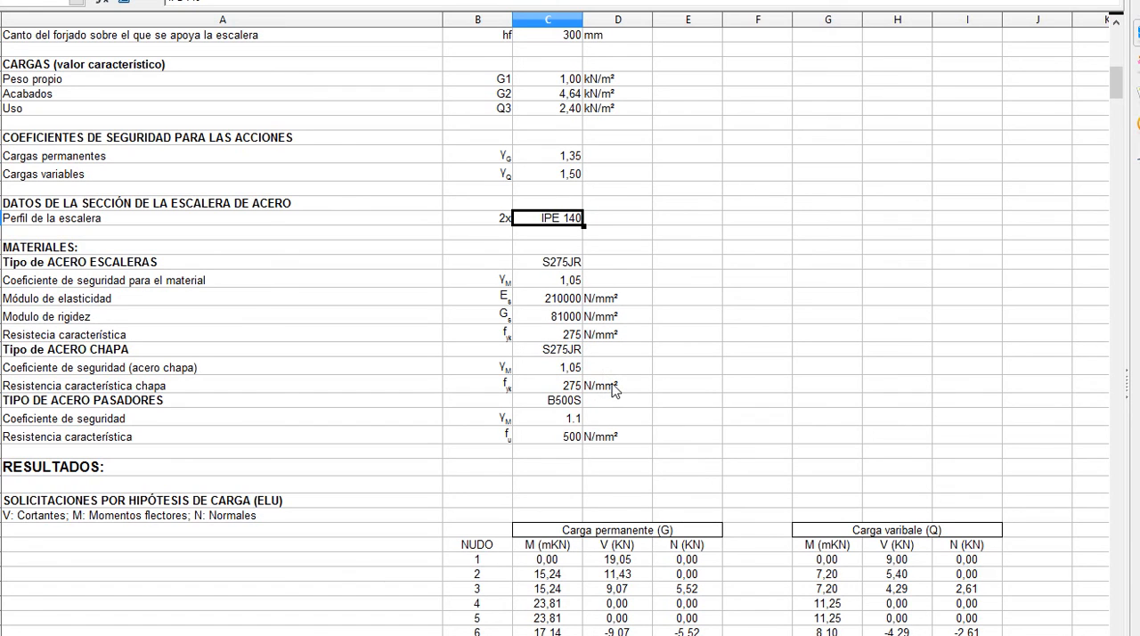
scroll(616, 374, down, 5)
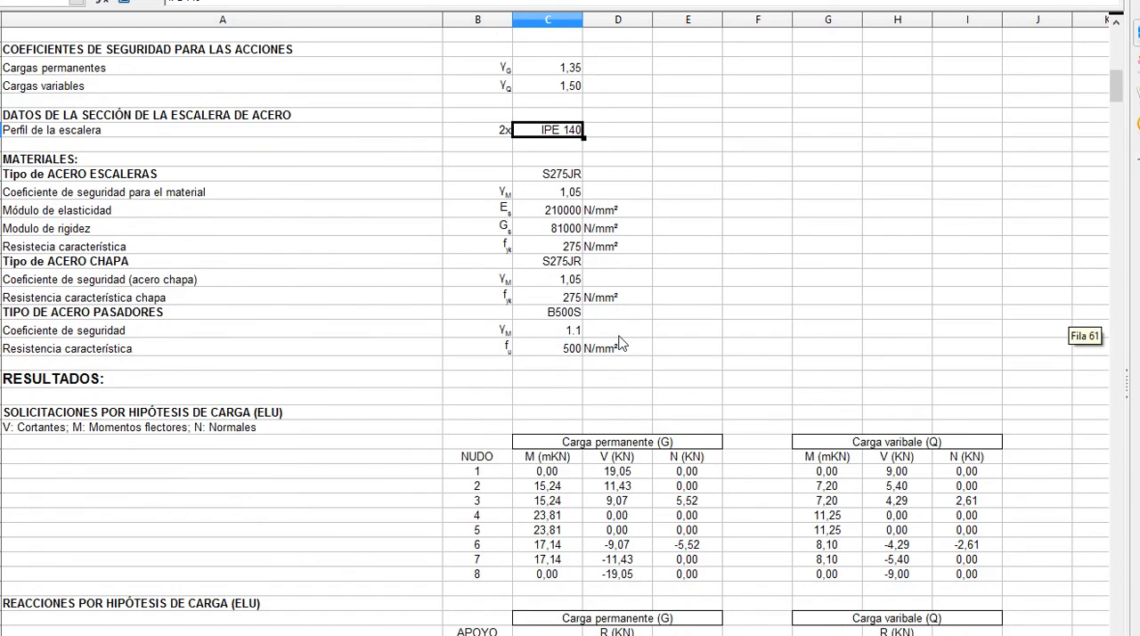
Step: Review the Resultados tables of internal forces and support reactions by load hypothesis and by load combination
scroll(620, 343, down, 3)
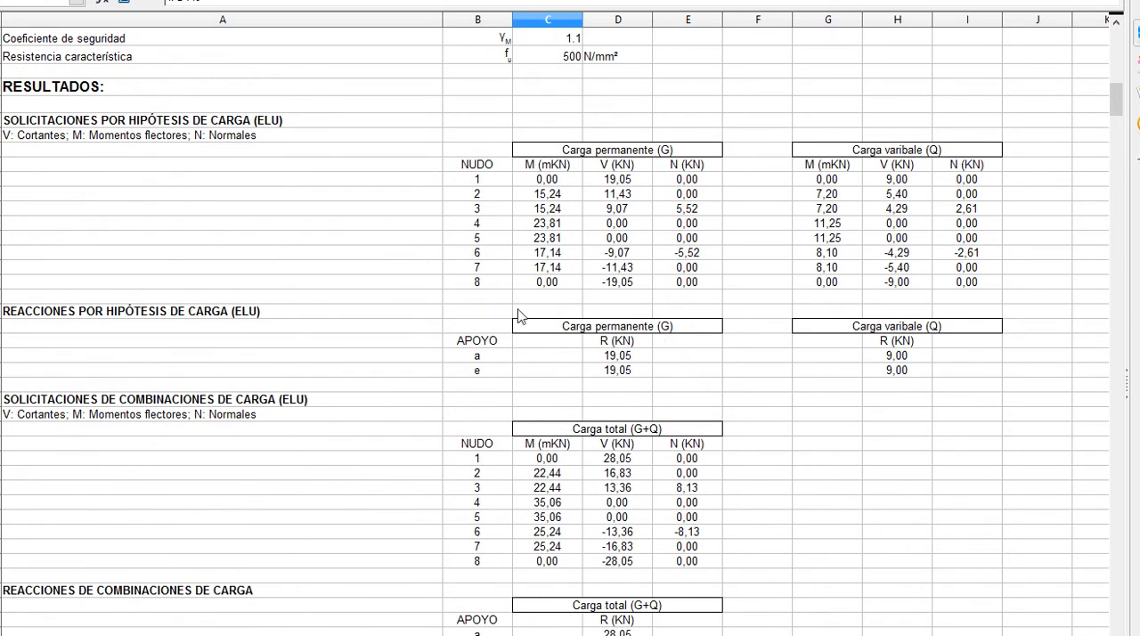
scroll(720, 293, down, 3)
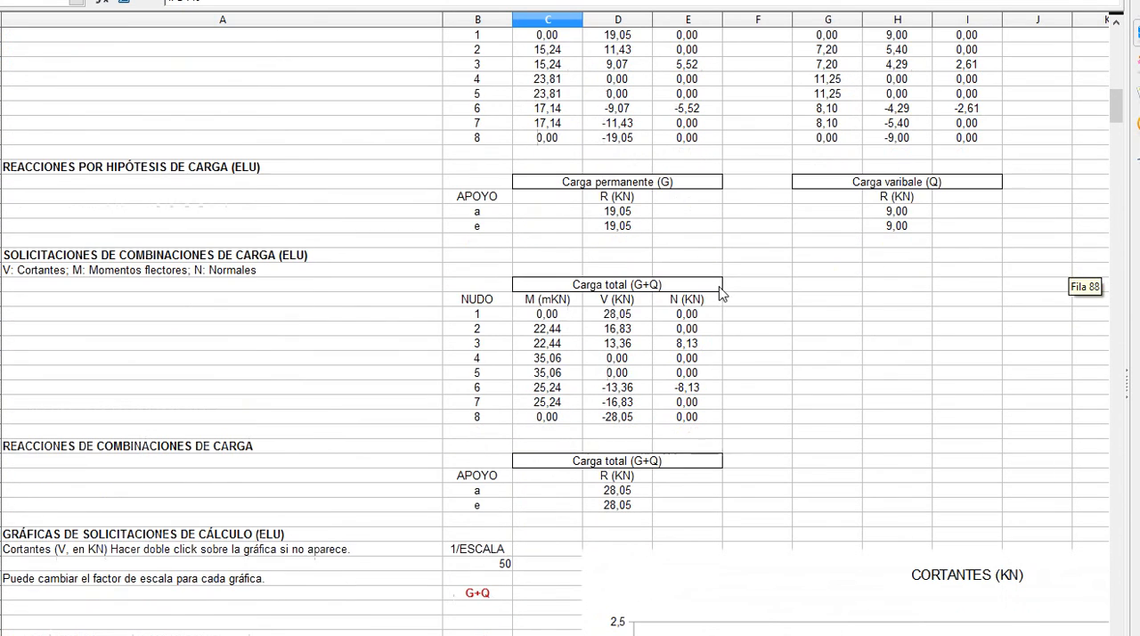
scroll(695, 291, down, 3)
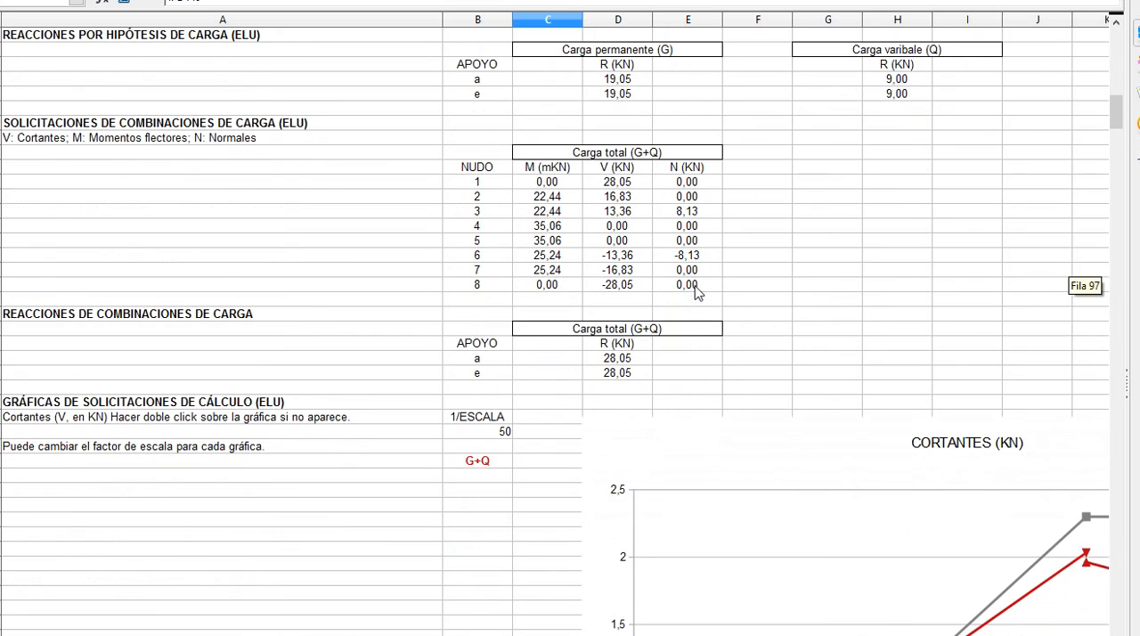
scroll(697, 294, down, 1)
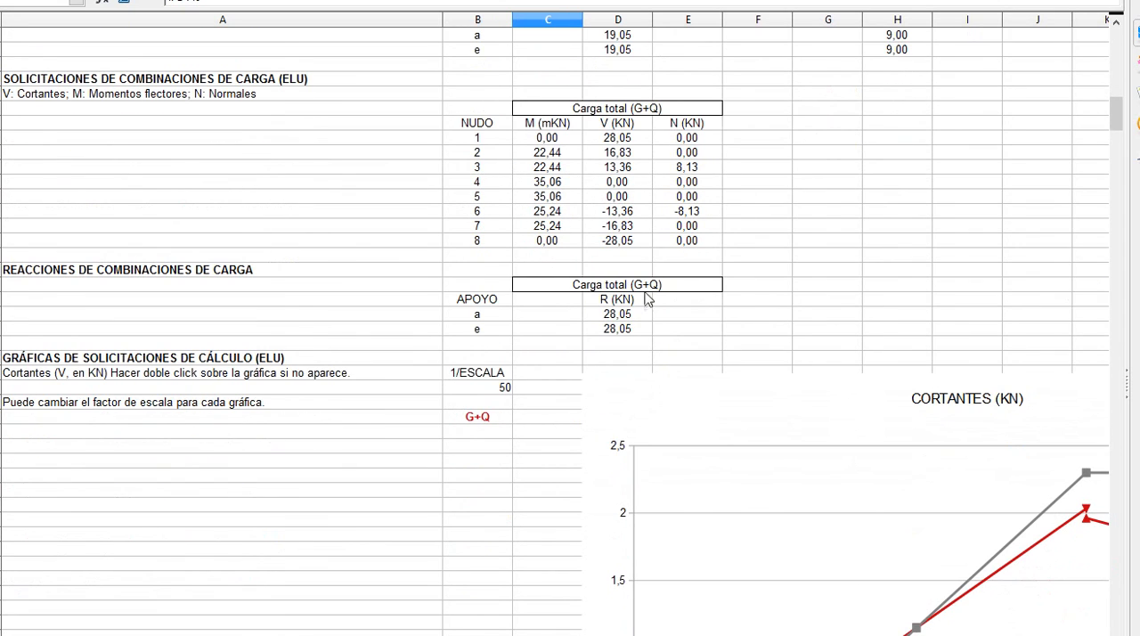
ctrl+scroll(752, 295, down, 2)
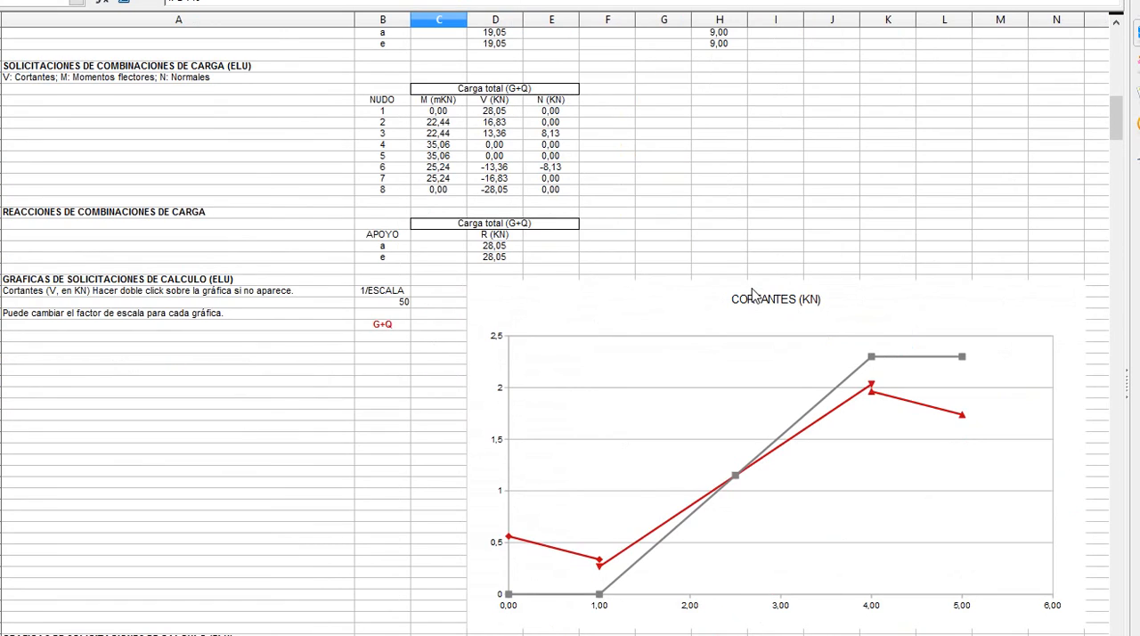
Step: Examine the shear, bending moment and axial force charts and the bending check of the section
scroll(752, 294, down, 7)
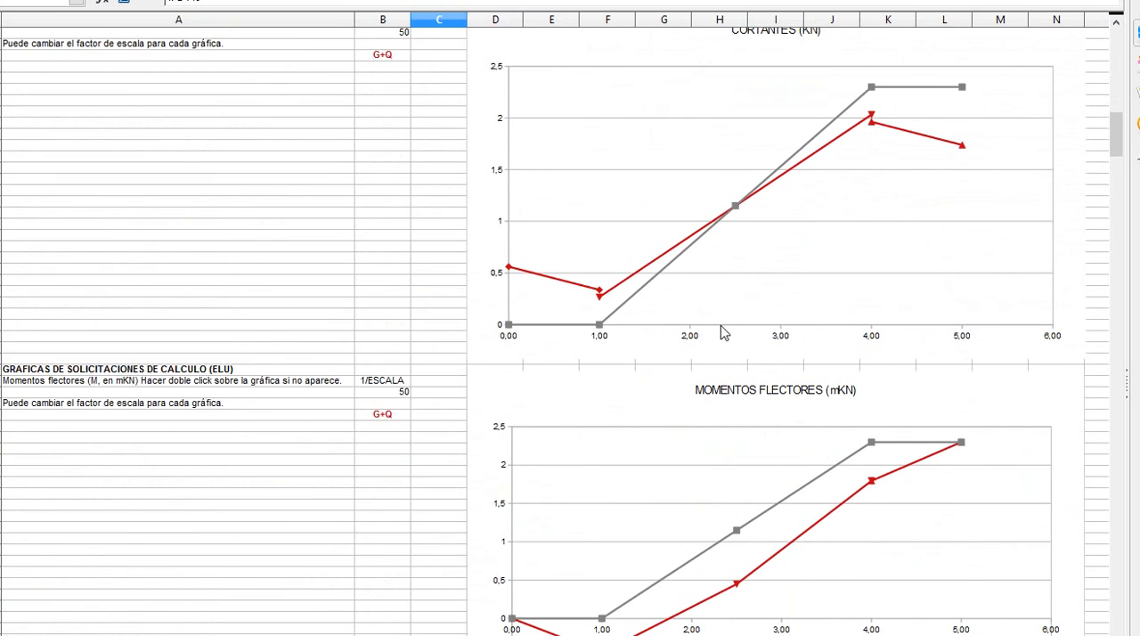
scroll(724, 330, down, 3)
scroll(723, 331, down, 7)
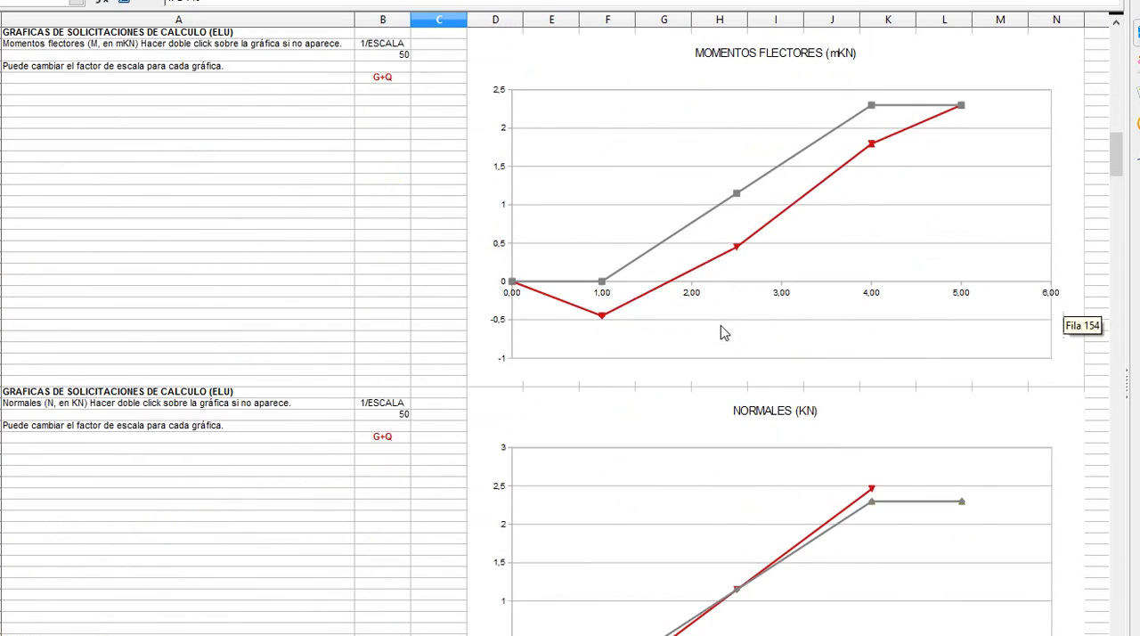
scroll(721, 327, down, 2)
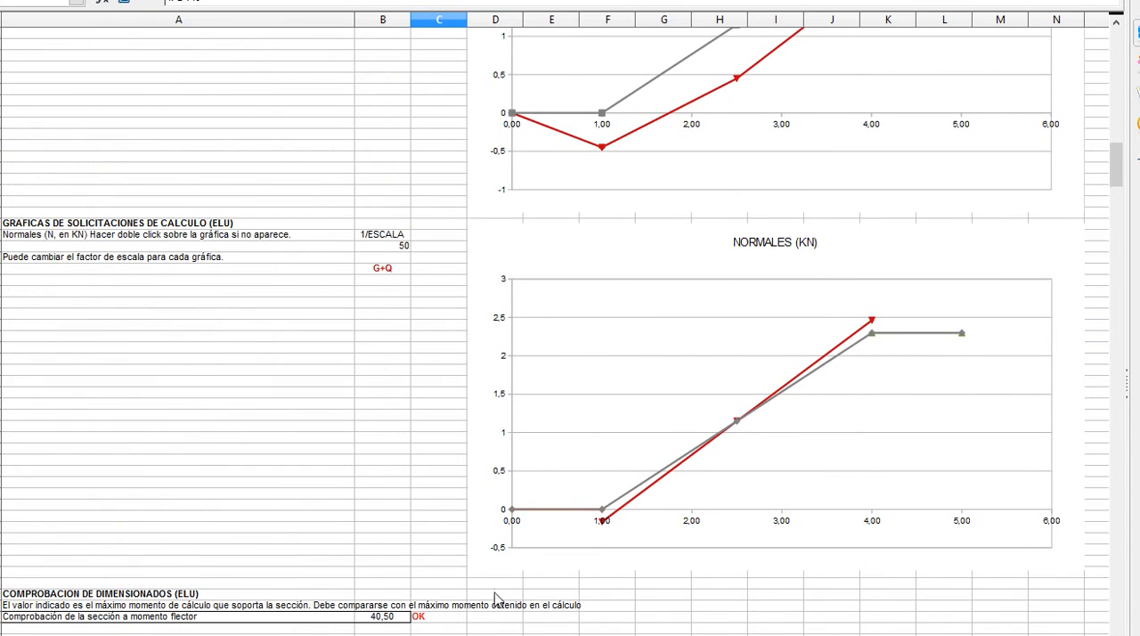
scroll(499, 598, down, 2)
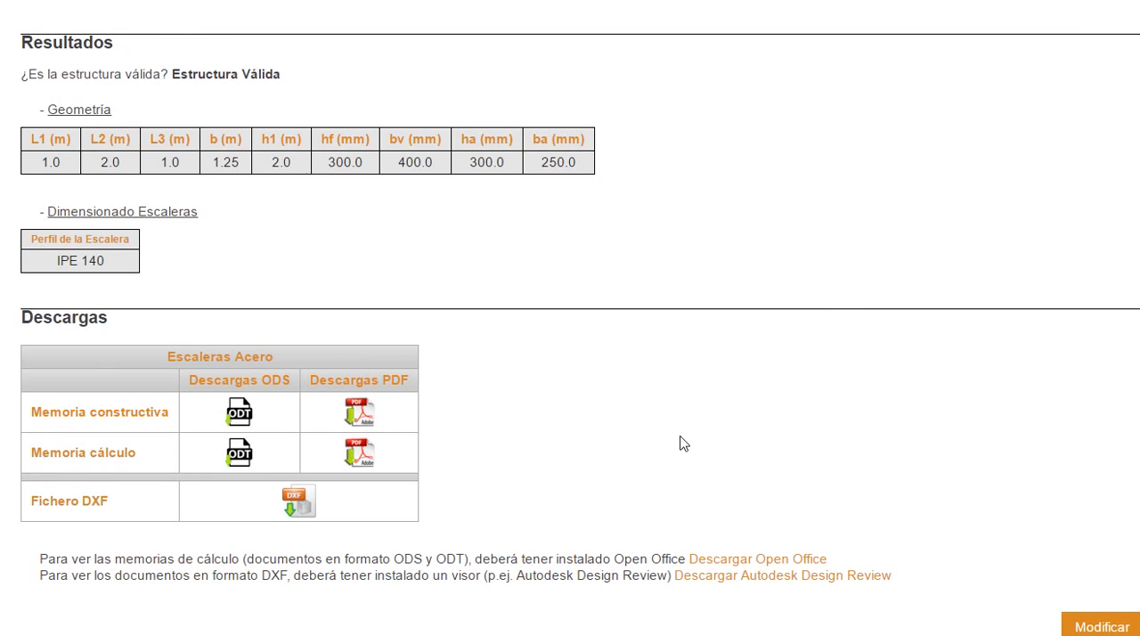
Step: Switch back to e-STRUC and return from the results to the staircase data form
scroll(681, 444, up, 4)
scroll(681, 443, up, 5)
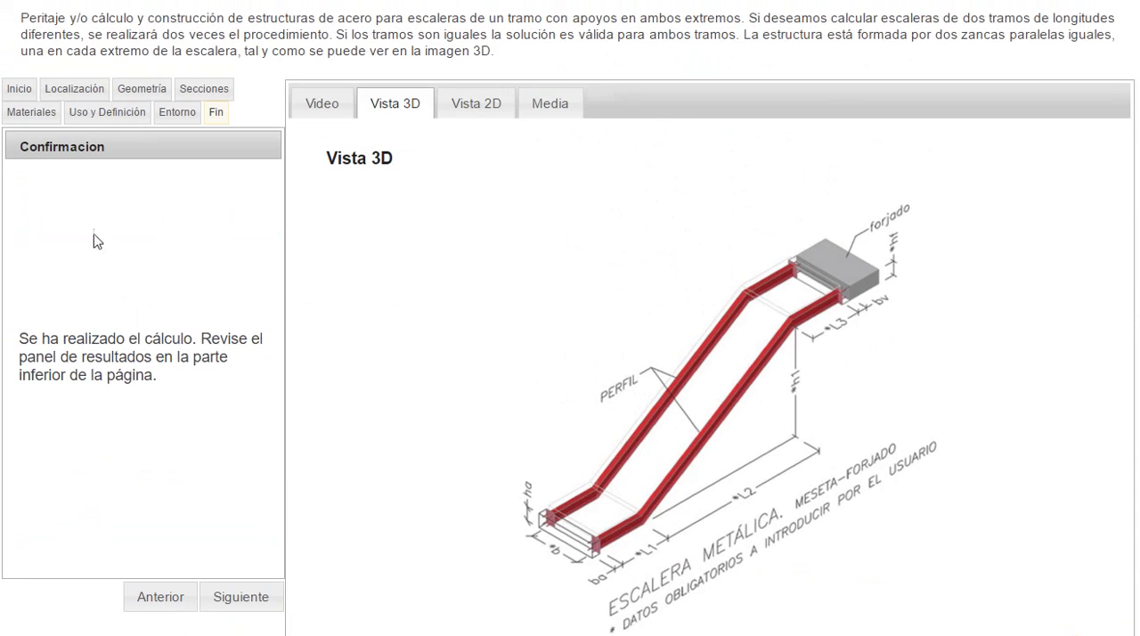